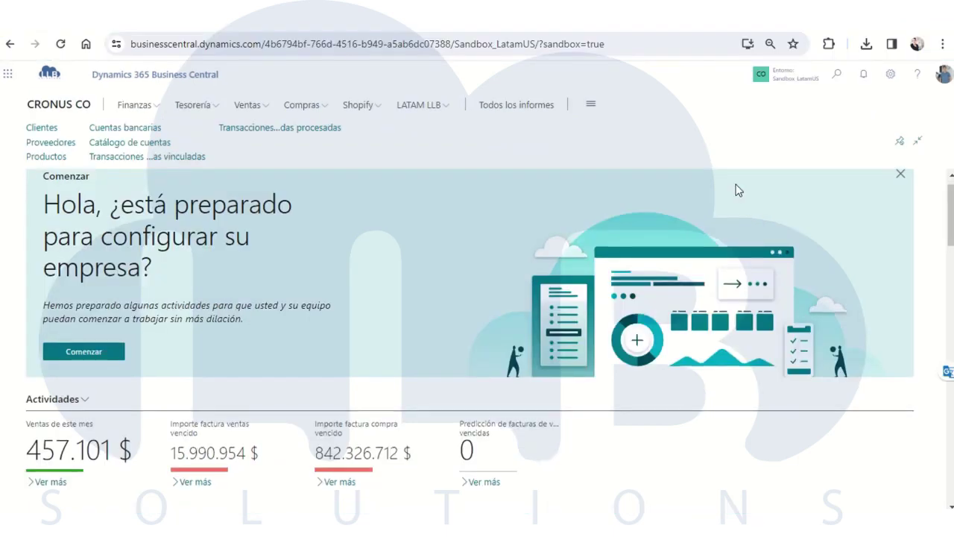
Step: Review the company information for CRONUS CO, including its tax regime and UVT settings, and return to the home page
{"action": "left_click", "coordinate": [789, 76]}
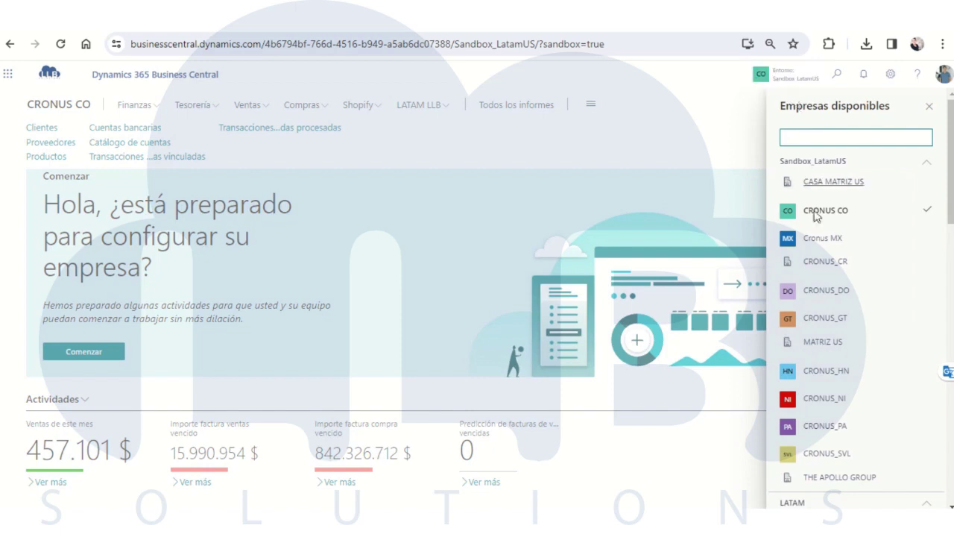
{"action": "left_click", "coordinate": [889, 78]}
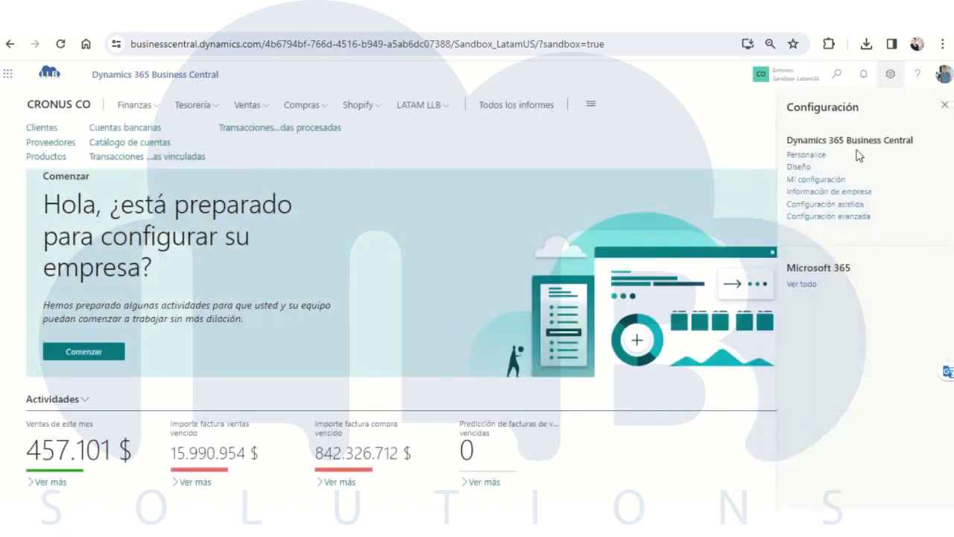
{"action": "left_click", "coordinate": [810, 192]}
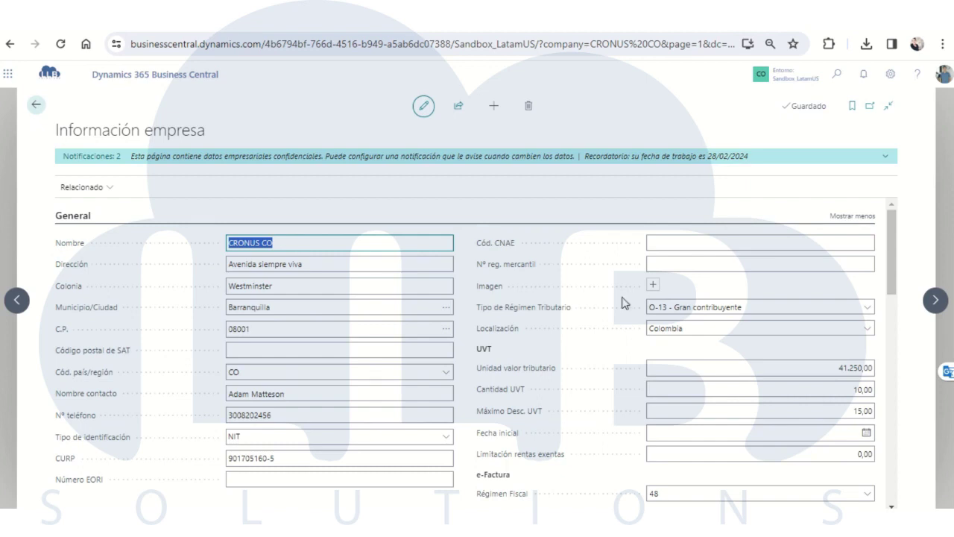
{"action": "left_click", "coordinate": [775, 74]}
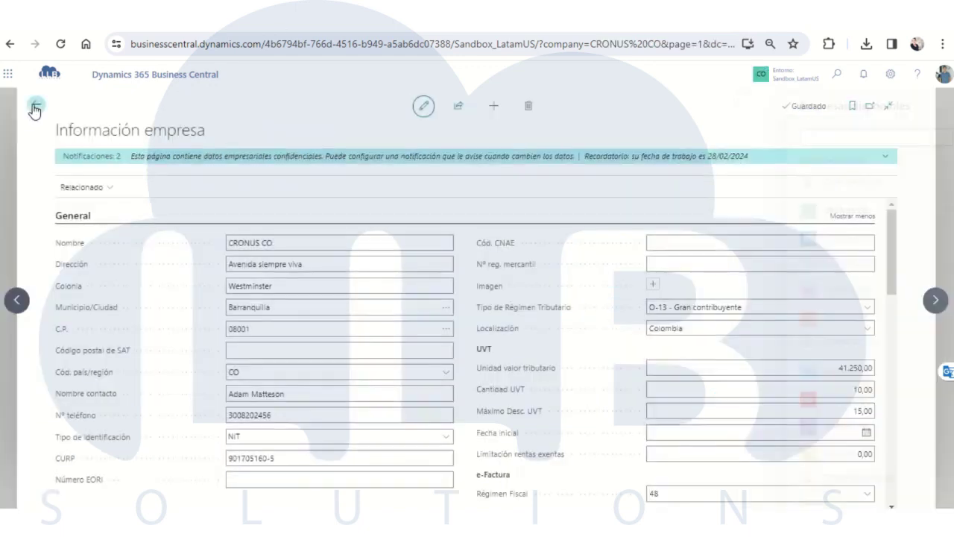
{"action": "left_click", "coordinate": [34, 109]}
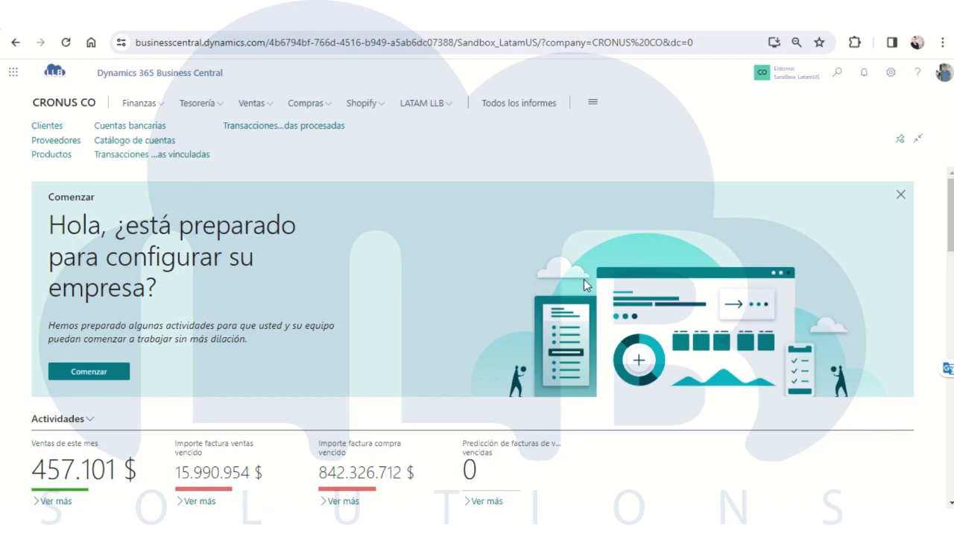
Step: Create a new purchase invoice and choose the first supplier in the Proveedores list as its vendor
{"action": "left_click", "coordinate": [305, 104]}
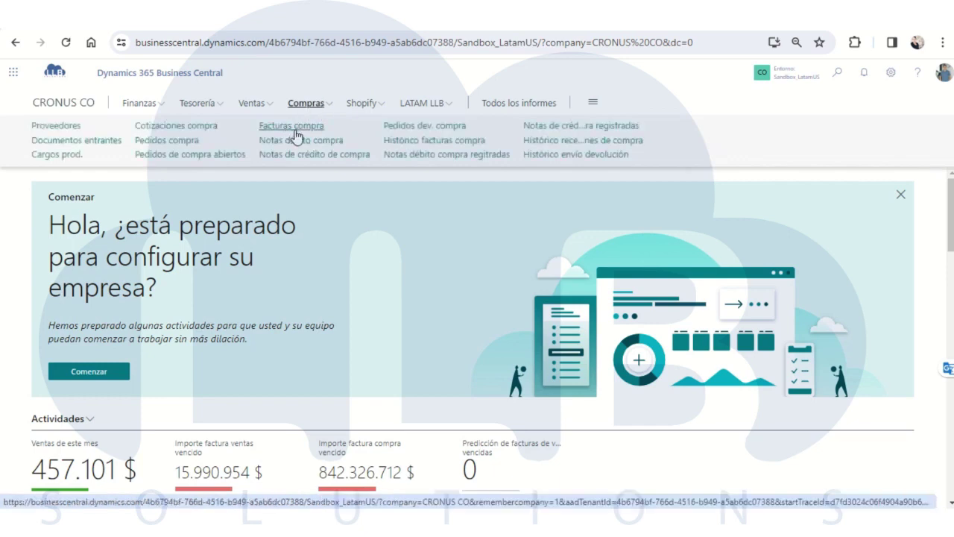
{"action": "left_click", "coordinate": [298, 128]}
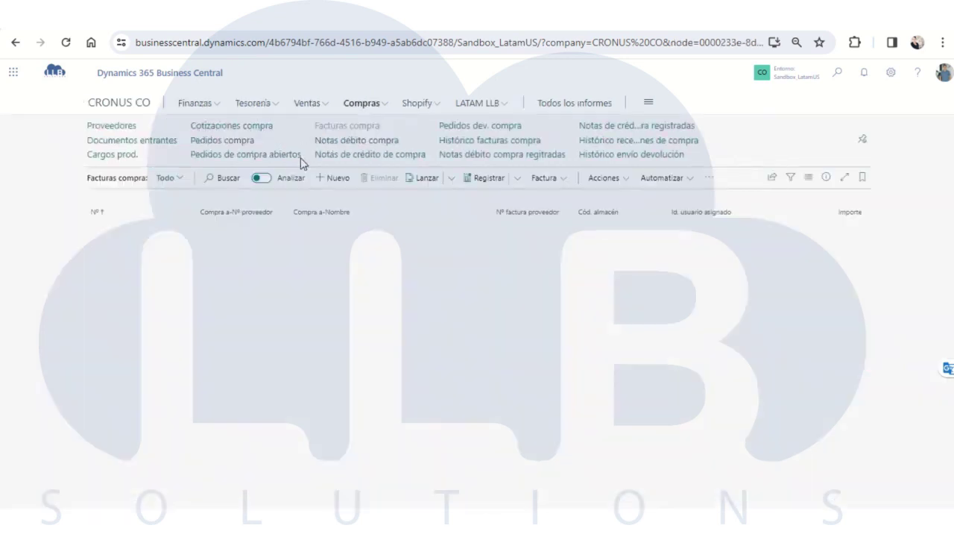
{"action": "left_click", "coordinate": [339, 179]}
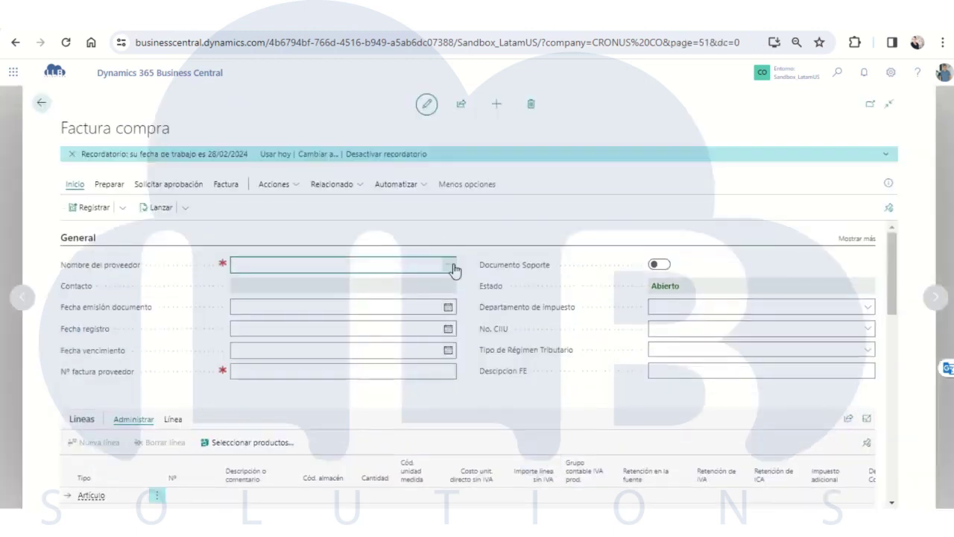
{"action": "left_click", "coordinate": [454, 269]}
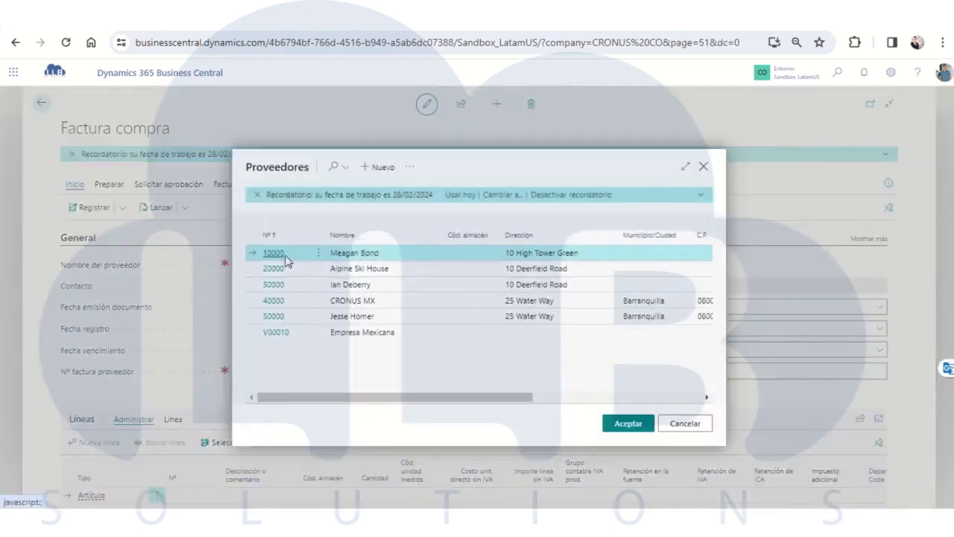
{"action": "left_click", "coordinate": [282, 255]}
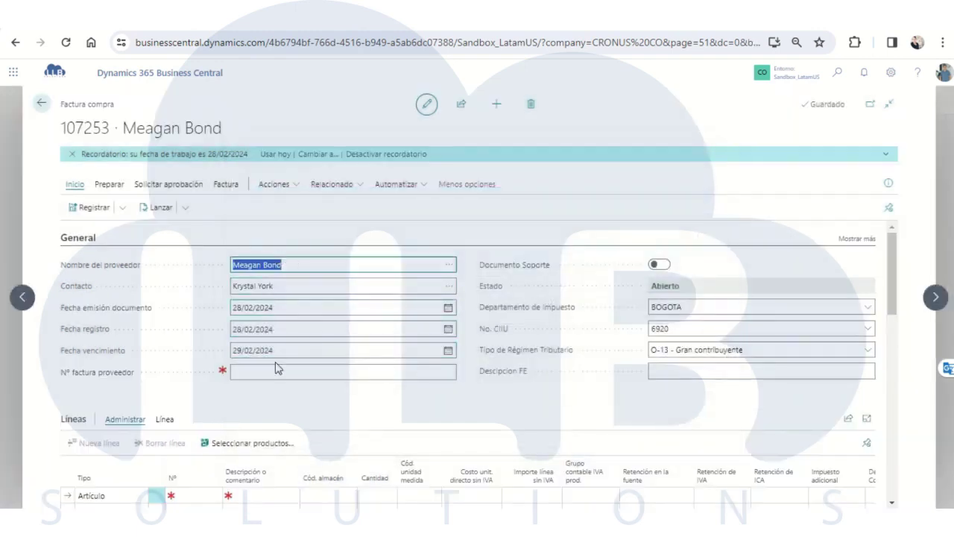
Step: Set the purchase invoice's vendor invoice number to R3-006
{"action": "left_click", "coordinate": [261, 373]}
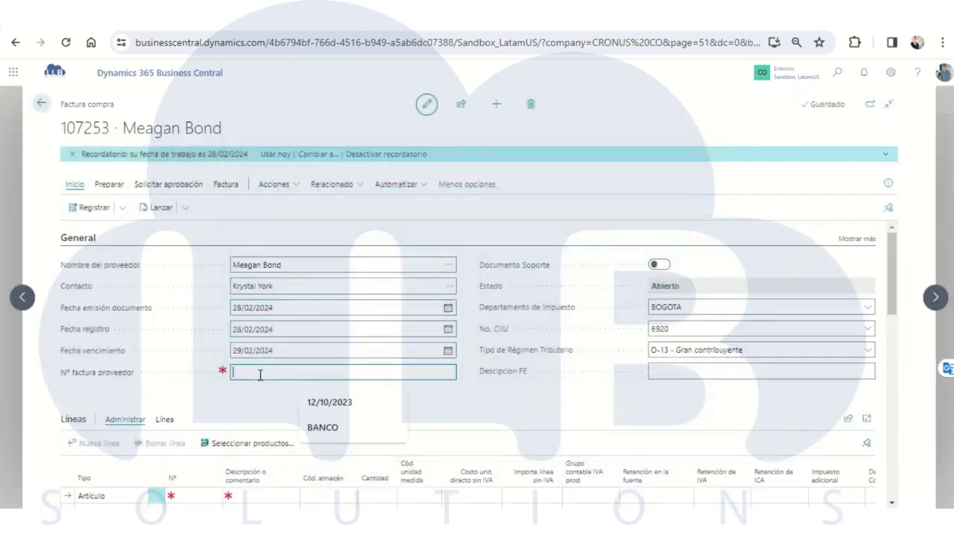
{"action": "type", "text": "R3-00"}
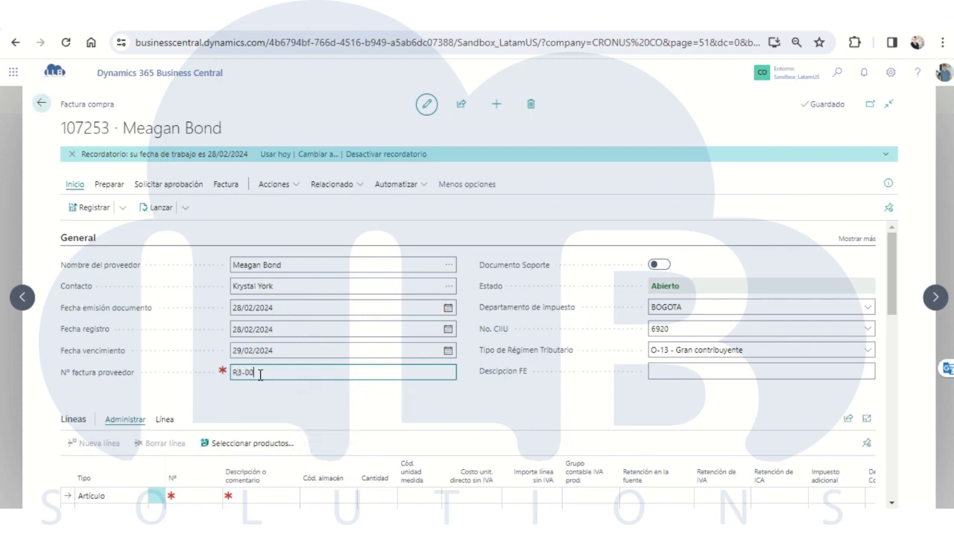
{"action": "type", "text": "6"}
{"action": "left_click", "coordinate": [205, 399]}
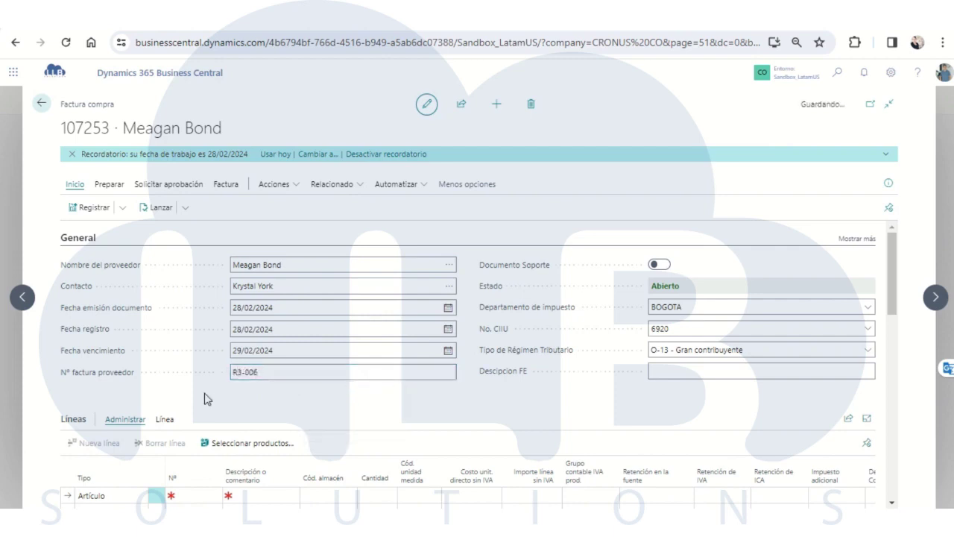
Step: Add item 1000 Bicycle to the first invoice line with a quantity of 1000
{"action": "scroll", "coordinate": [498, 334], "scroll_direction": "down", "scroll_amount": 2}
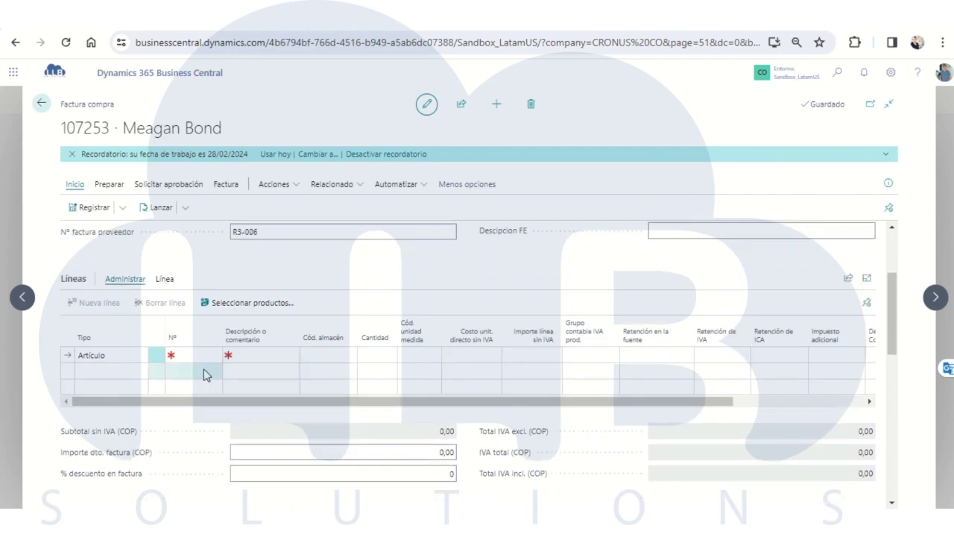
{"action": "left_click", "coordinate": [199, 356]}
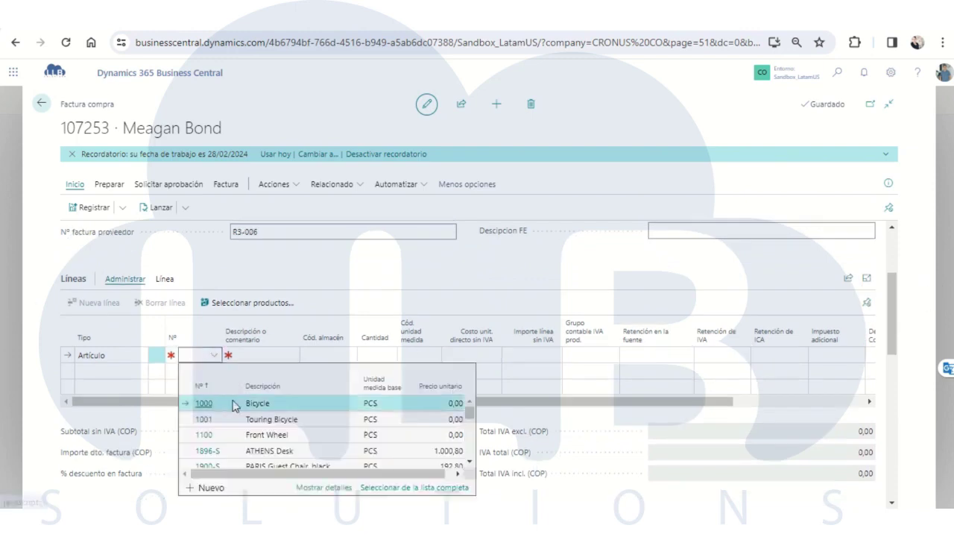
{"action": "left_click", "coordinate": [234, 405]}
{"action": "left_click", "coordinate": [381, 355]}
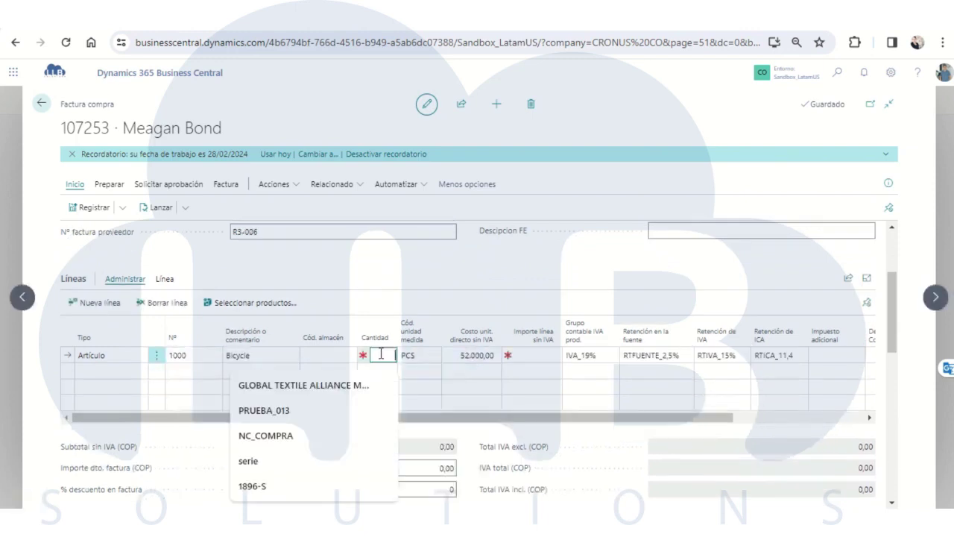
{"action": "type", "text": "1000"}
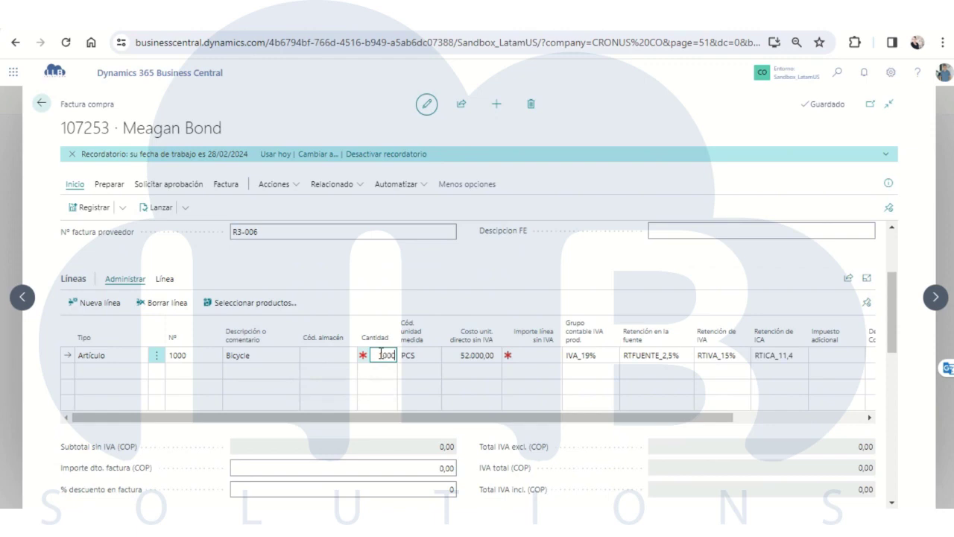
{"action": "left_click", "coordinate": [420, 277]}
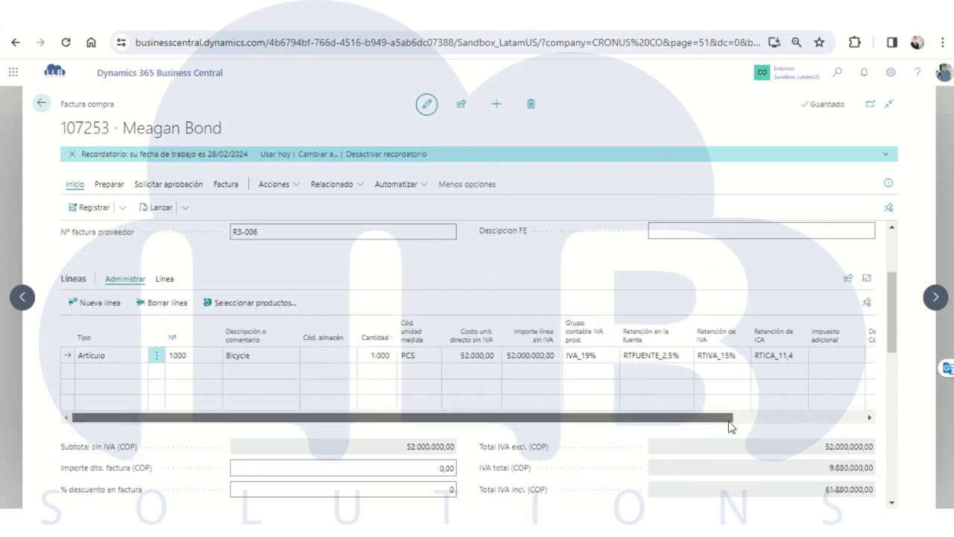
Step: Check the Bicycle line's withholding codes and set its Retención en la fuente to RTFUENTE_3,5%
{"action": "left_click_drag", "start_coordinate": [729, 419], "coordinate": [827, 418]}
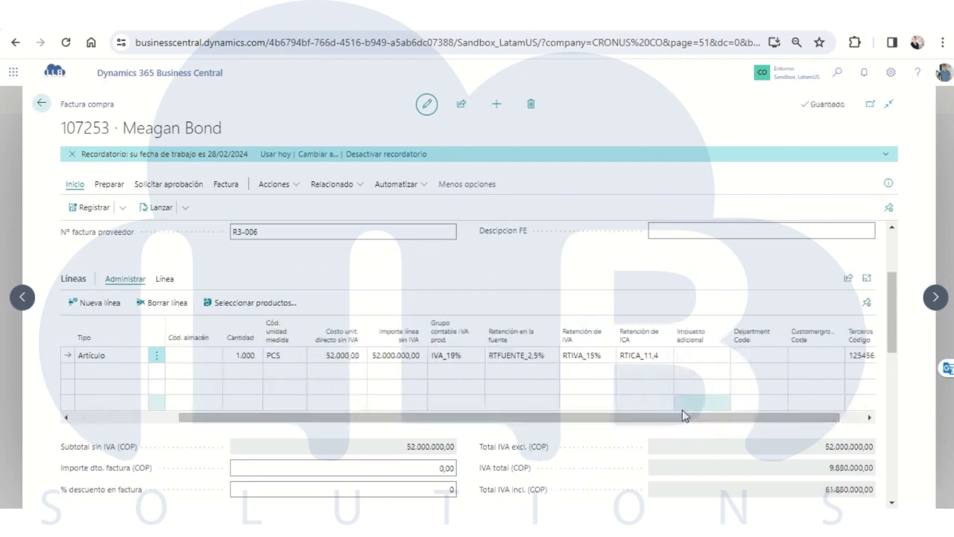
{"action": "left_click", "coordinate": [528, 356]}
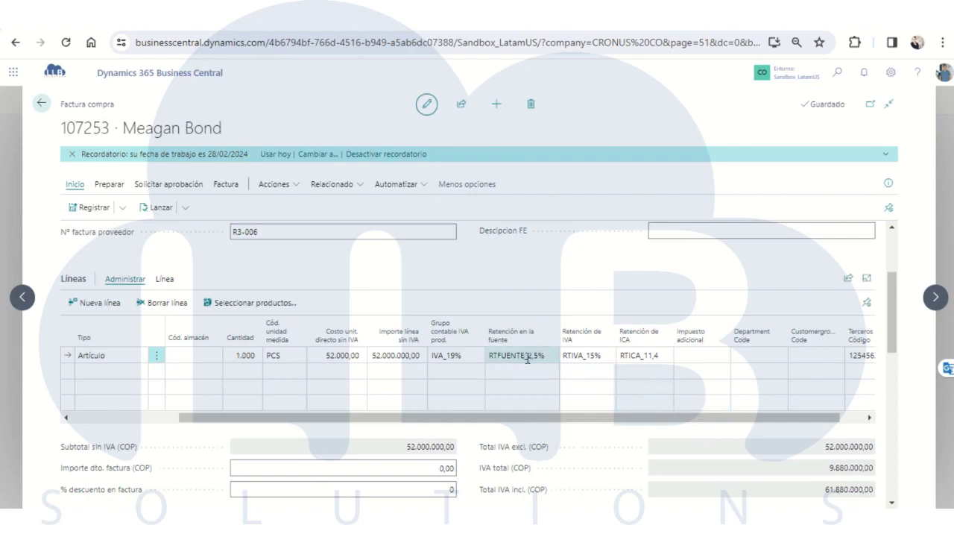
{"action": "left_click", "coordinate": [540, 357]}
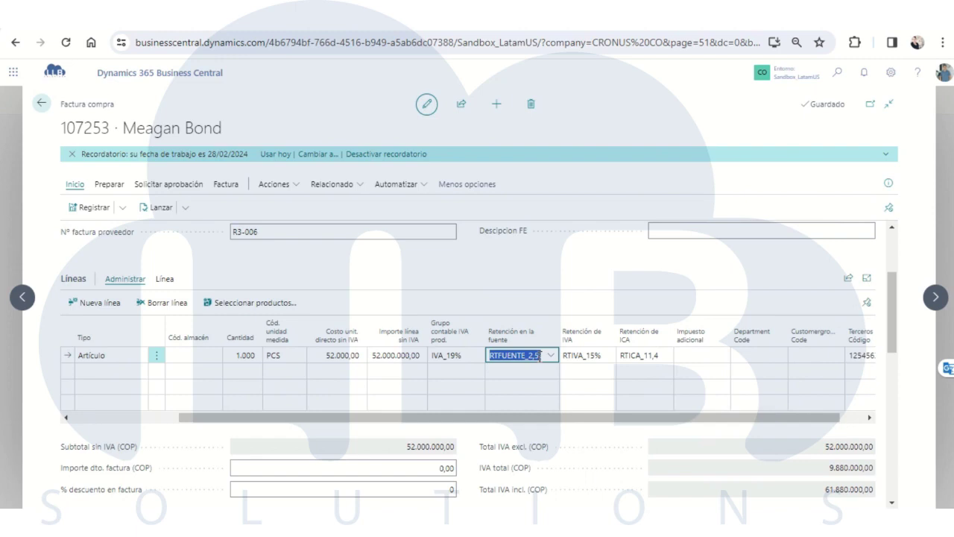
{"action": "left_click", "coordinate": [586, 357]}
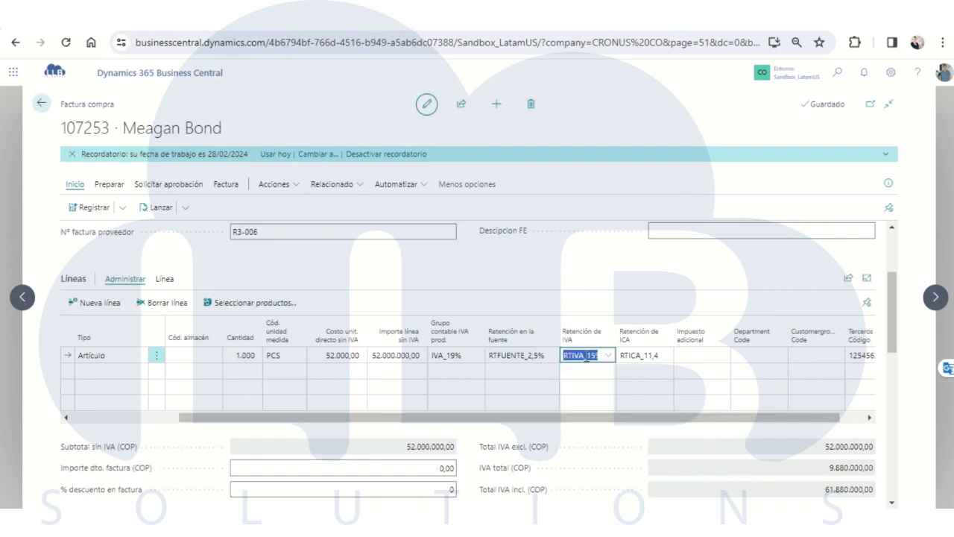
{"action": "left_click", "coordinate": [624, 354]}
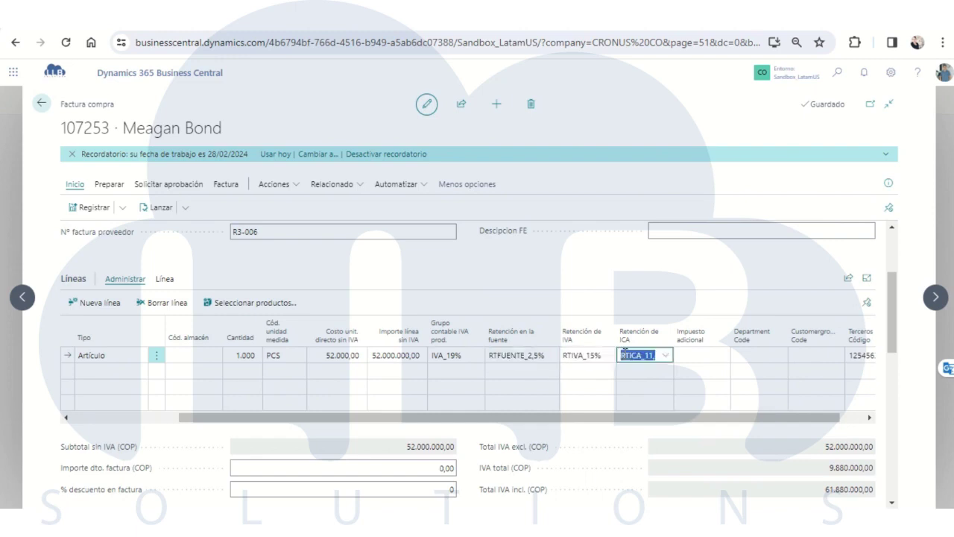
{"action": "left_click", "coordinate": [531, 355]}
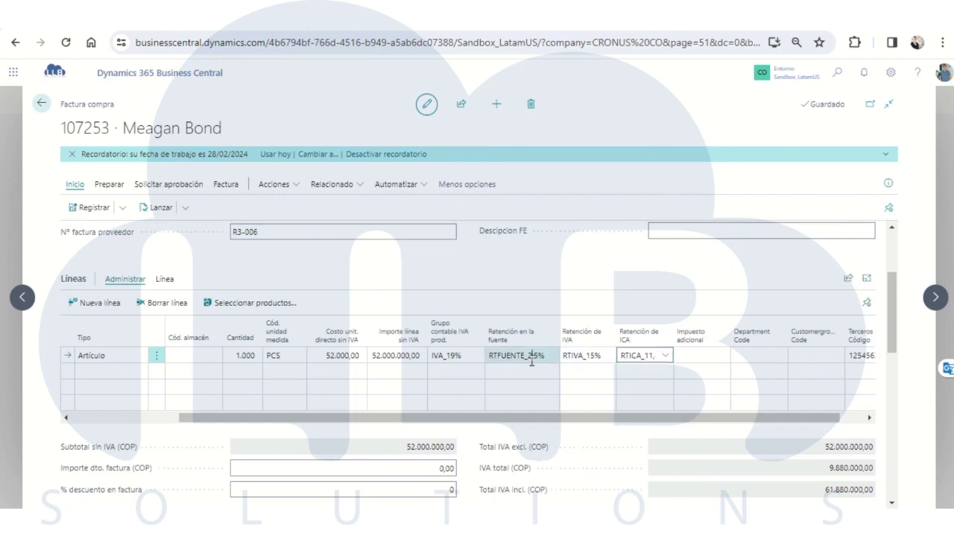
{"action": "left_click", "coordinate": [548, 358]}
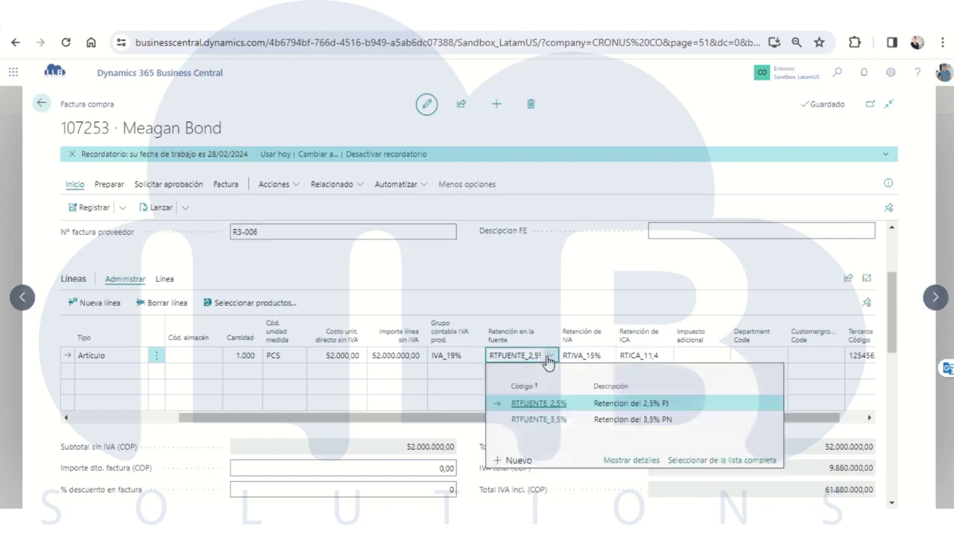
{"action": "left_click", "coordinate": [559, 420]}
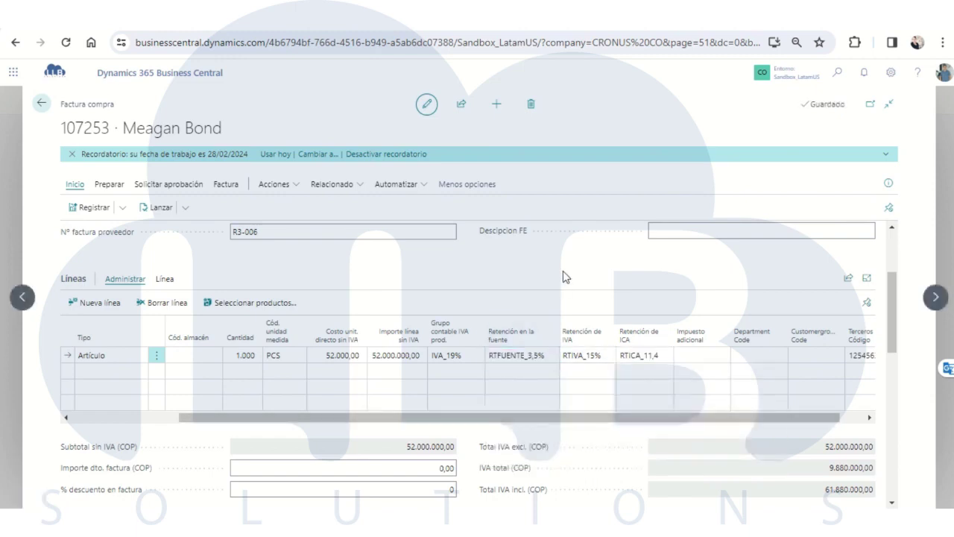
{"action": "left_click", "coordinate": [541, 368]}
{"action": "left_click", "coordinate": [550, 359]}
{"action": "left_click", "coordinate": [554, 357]}
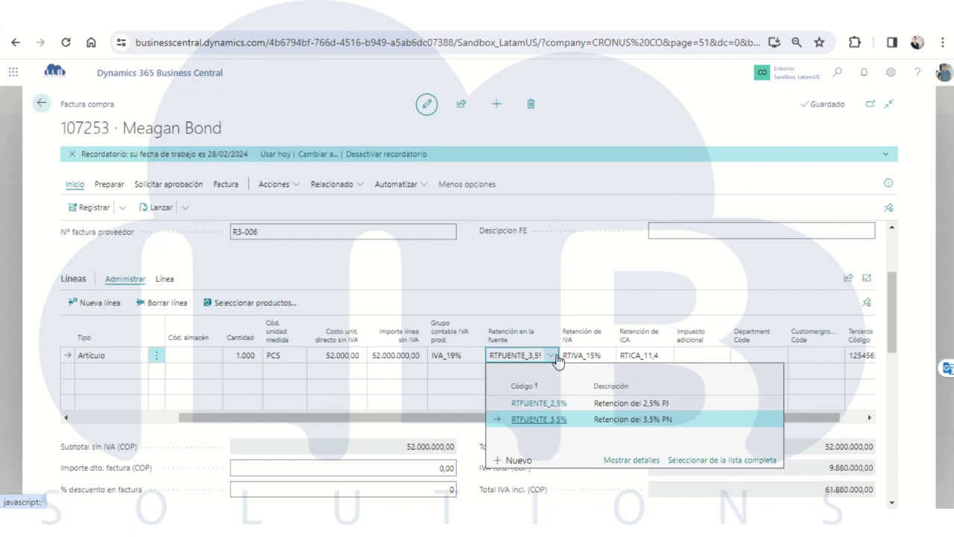
{"action": "left_click", "coordinate": [564, 280]}
Step: Preview the invoice posting, examine the base, amount and tax percentage of the RTFUENTE_3,5% entry in Mov. IVA, and return to the invoice
{"action": "scroll", "coordinate": [565, 281], "scroll_direction": "up", "scroll_amount": 3}
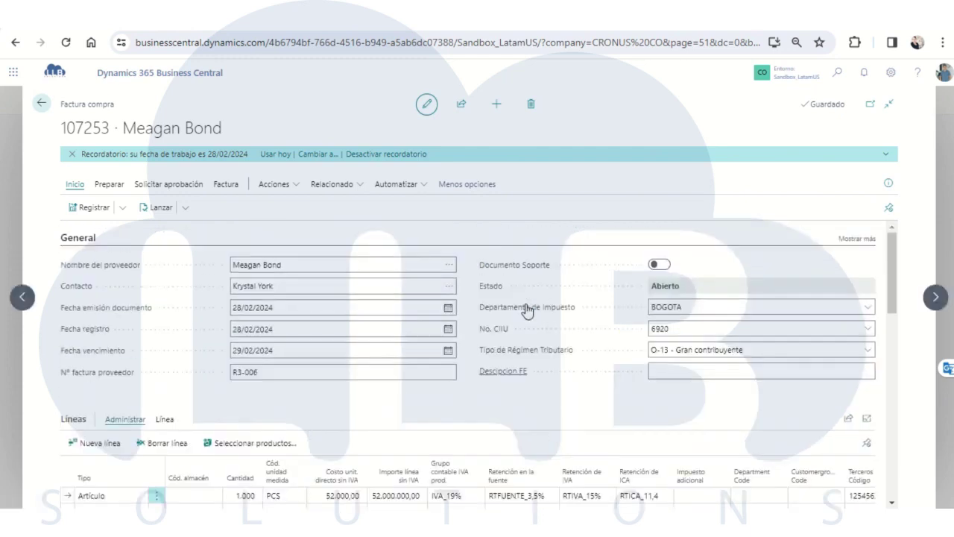
{"action": "left_click", "coordinate": [123, 208]}
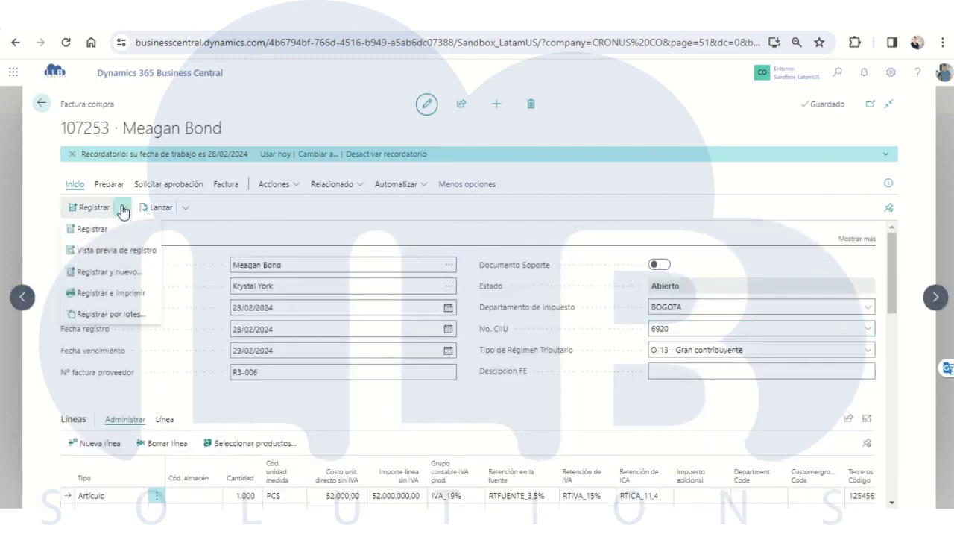
{"action": "left_click", "coordinate": [133, 258]}
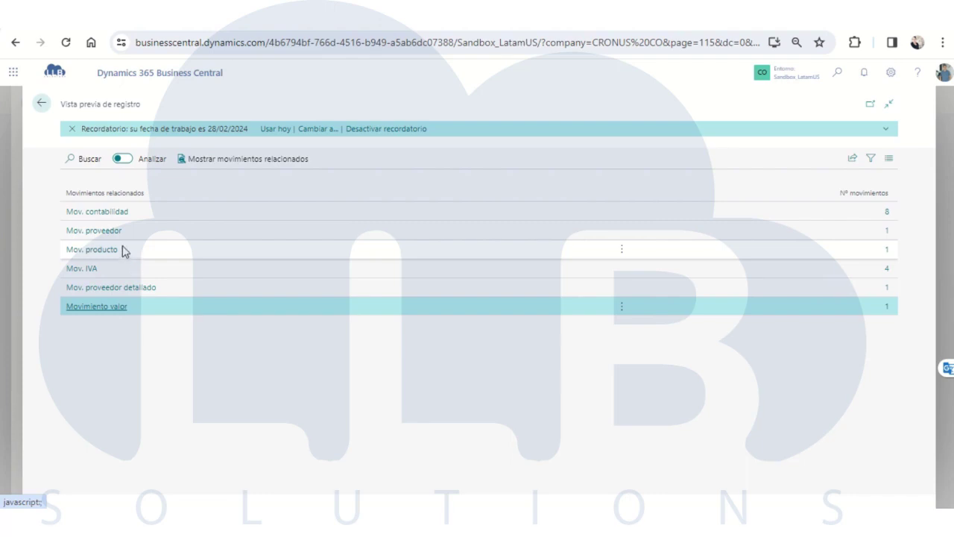
{"action": "left_click", "coordinate": [89, 273]}
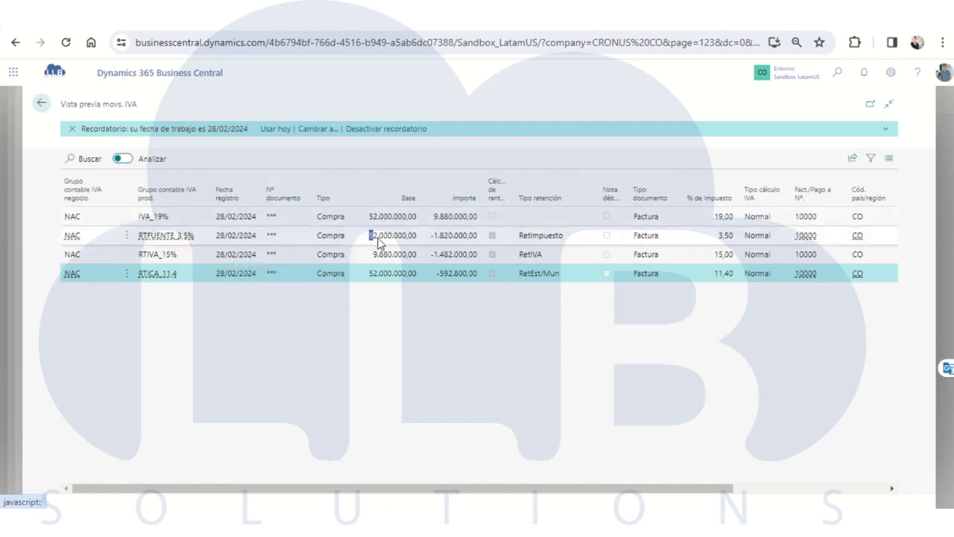
{"action": "left_click_drag", "start_coordinate": [371, 237], "coordinate": [464, 242]}
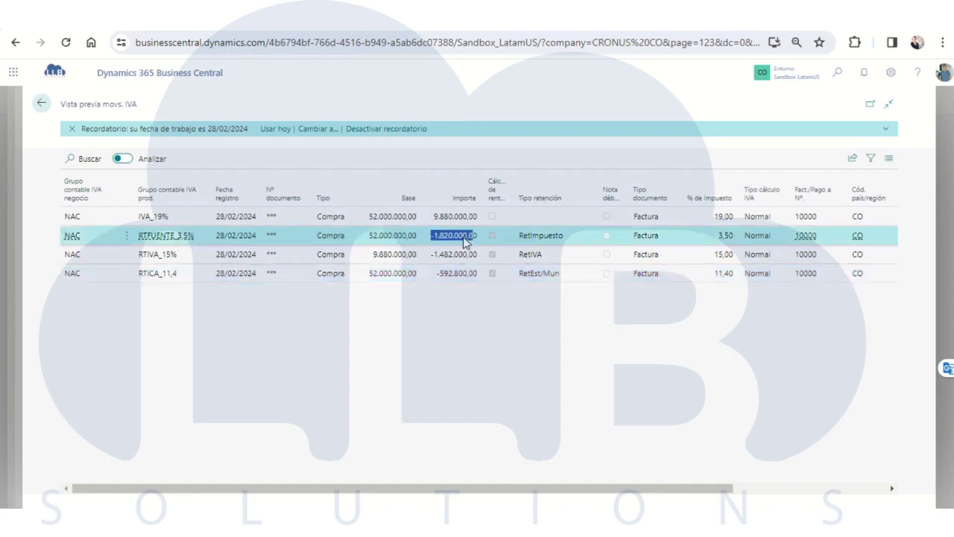
{"action": "double_click", "coordinate": [724, 237]}
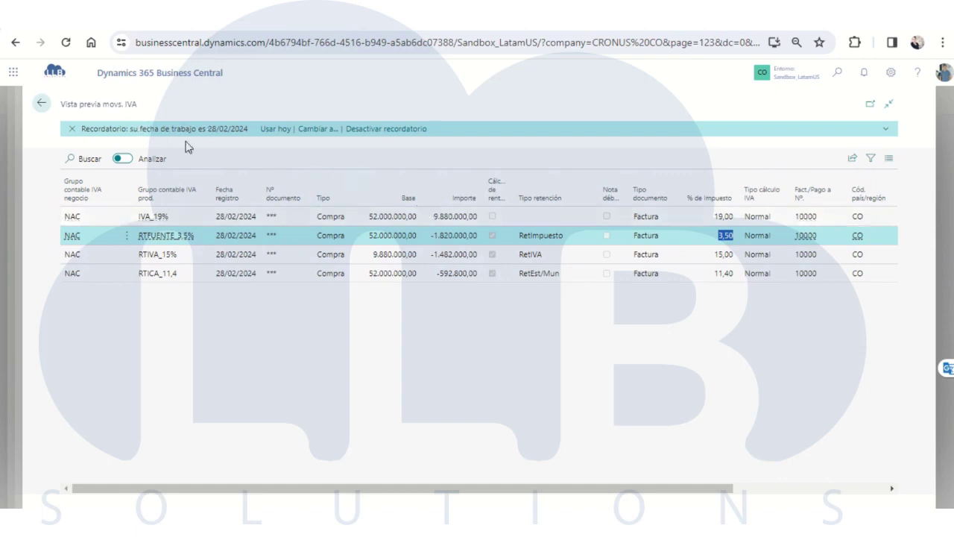
{"action": "left_click", "coordinate": [40, 105]}
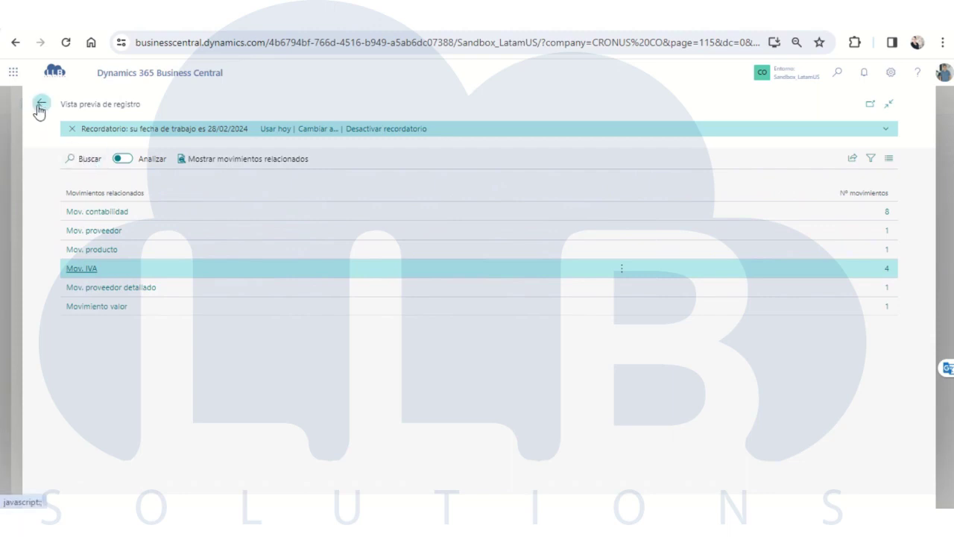
{"action": "left_click", "coordinate": [40, 105]}
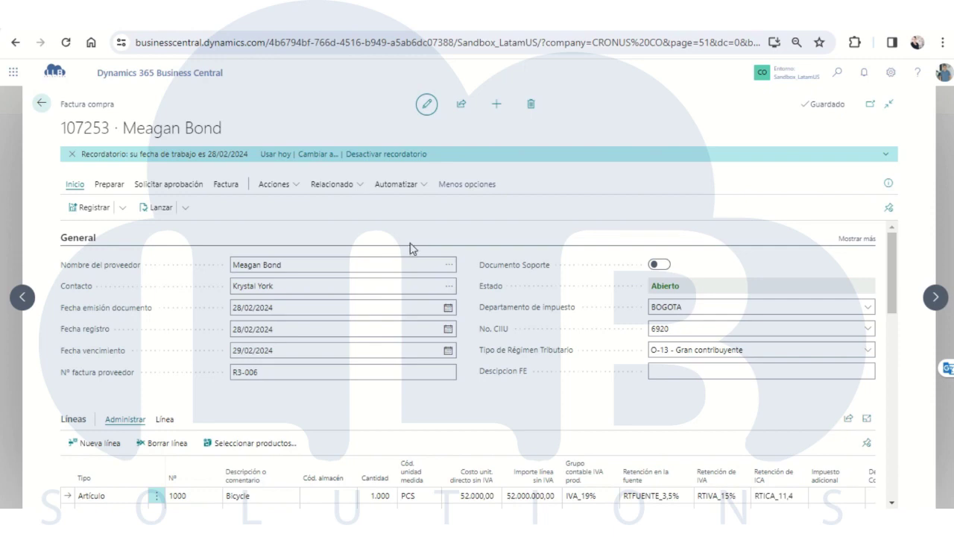
Step: Post the purchase invoice without opening the posted document, and display the posted purchase invoices in Histórico facturas compra
{"action": "left_click", "coordinate": [88, 207]}
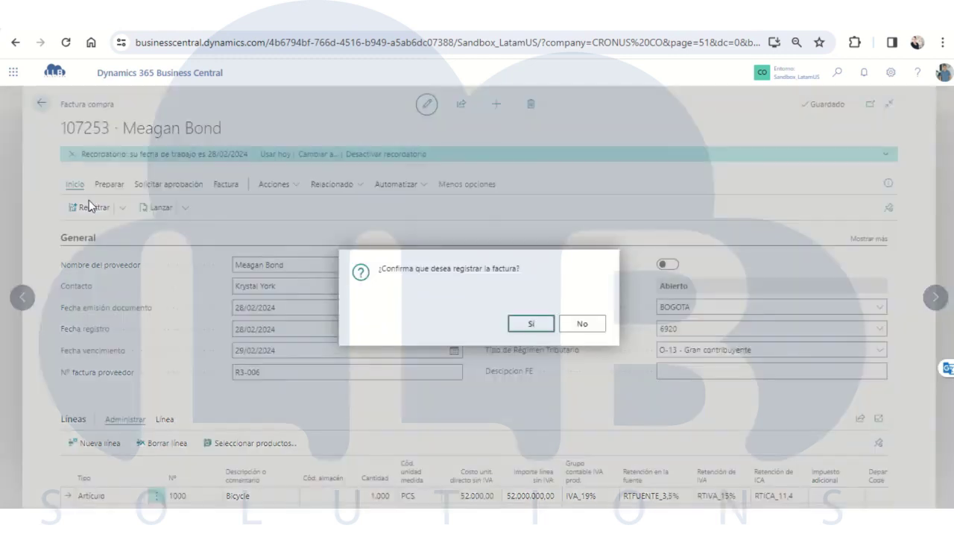
{"action": "left_click", "coordinate": [532, 333]}
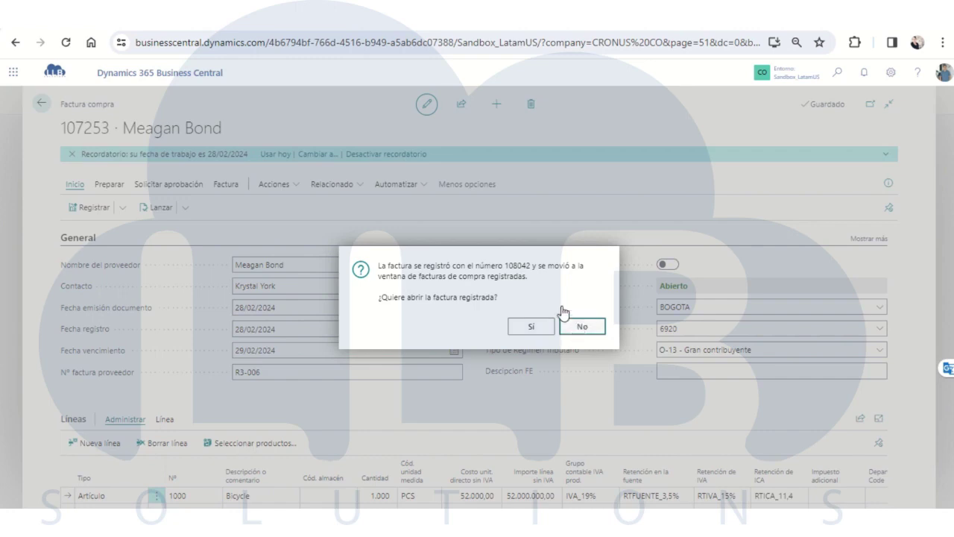
{"action": "left_click", "coordinate": [567, 324]}
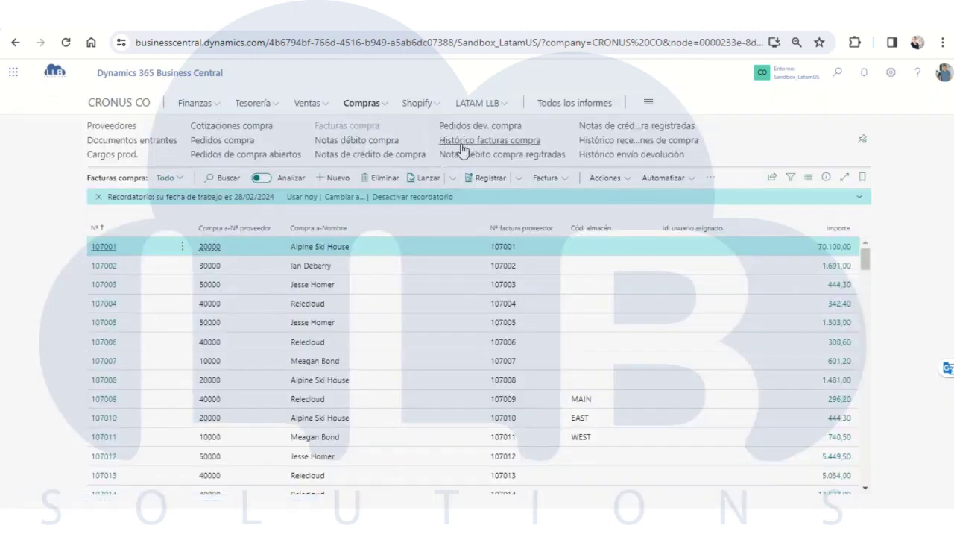
{"action": "left_click", "coordinate": [464, 144]}
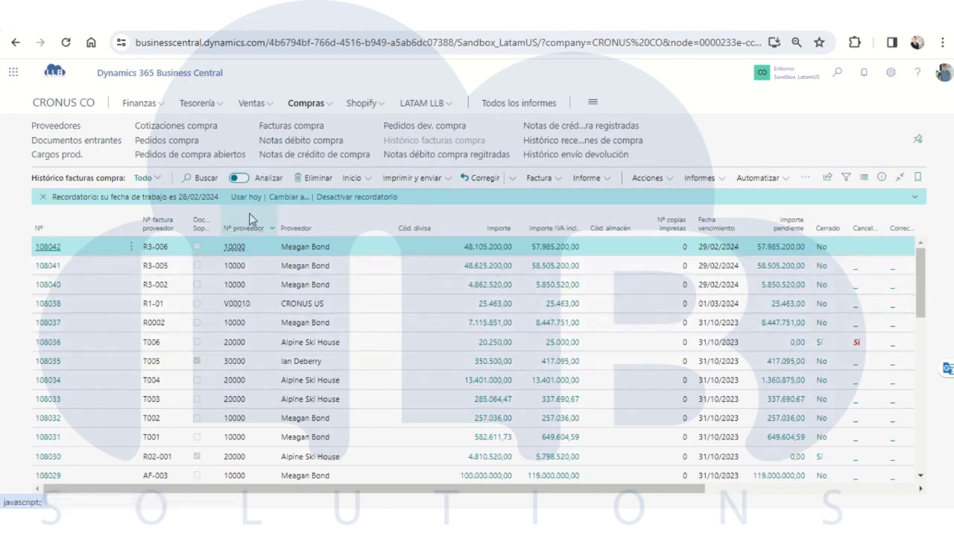
{"action": "mouse_move", "coordinate": [249, 214]}
Step: Return to the CRONUS CO home page and review the list of available companies, staying in the current company
{"action": "left_click", "coordinate": [63, 103]}
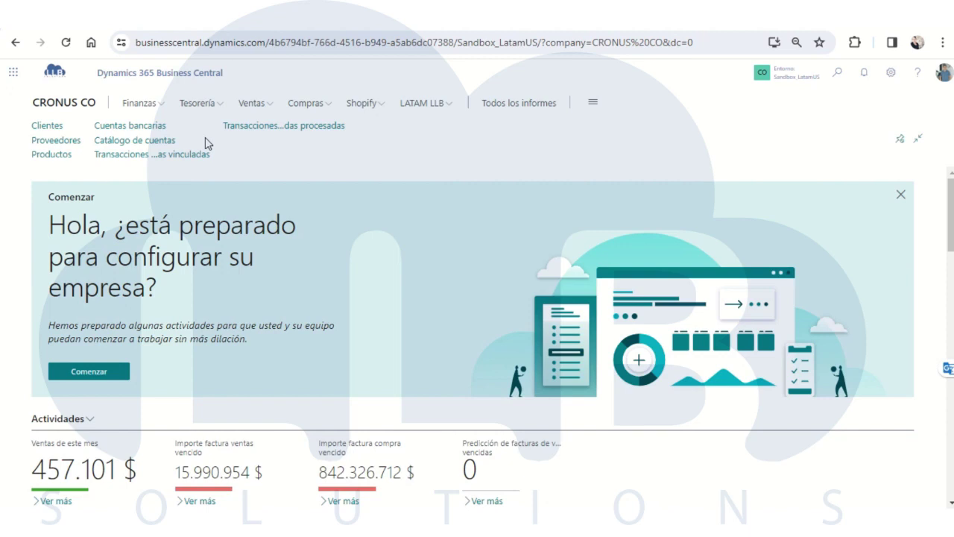
{"action": "left_click", "coordinate": [787, 76]}
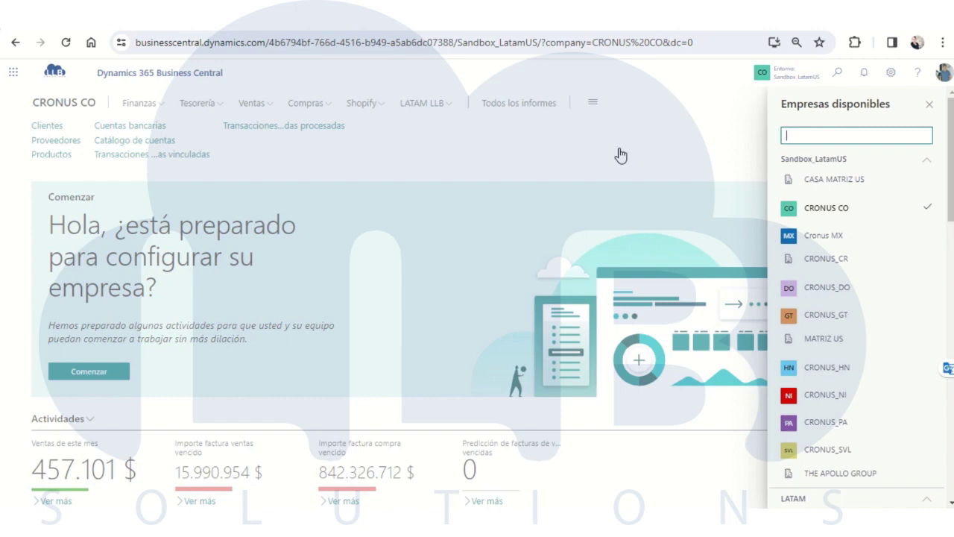
{"action": "left_click", "coordinate": [704, 159]}
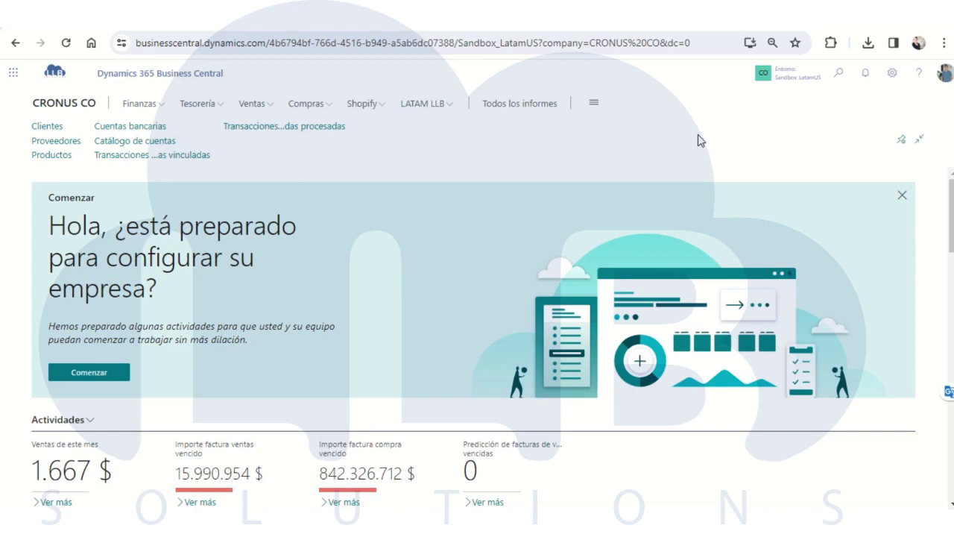
{"action": "left_click", "coordinate": [763, 72]}
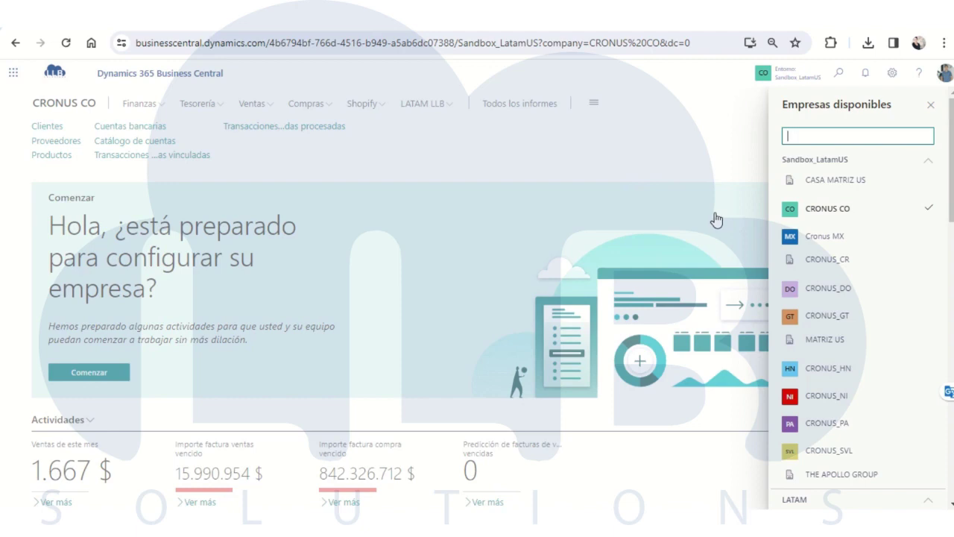
{"action": "left_click", "coordinate": [630, 198]}
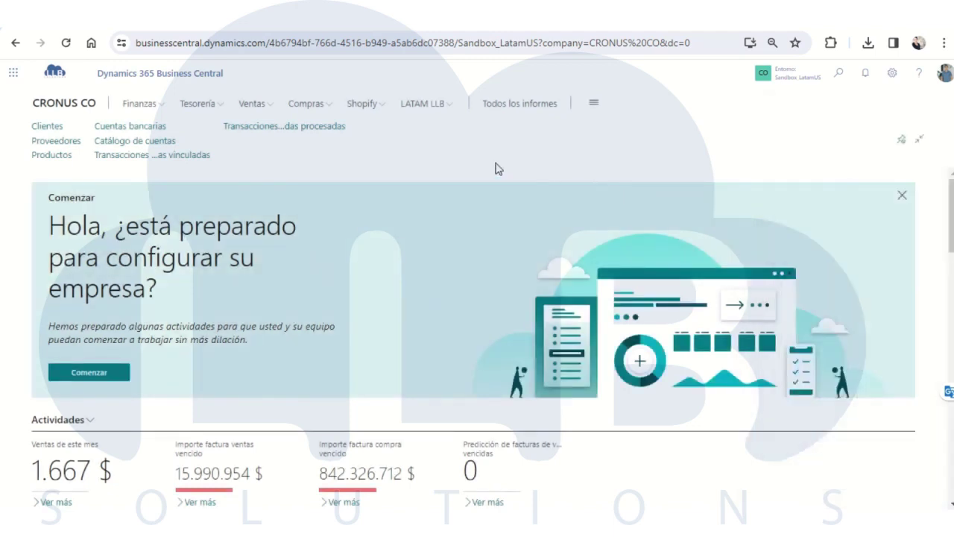
Step: Create a new sales invoice for the customer CRONUS MX
{"action": "left_click", "coordinate": [262, 108]}
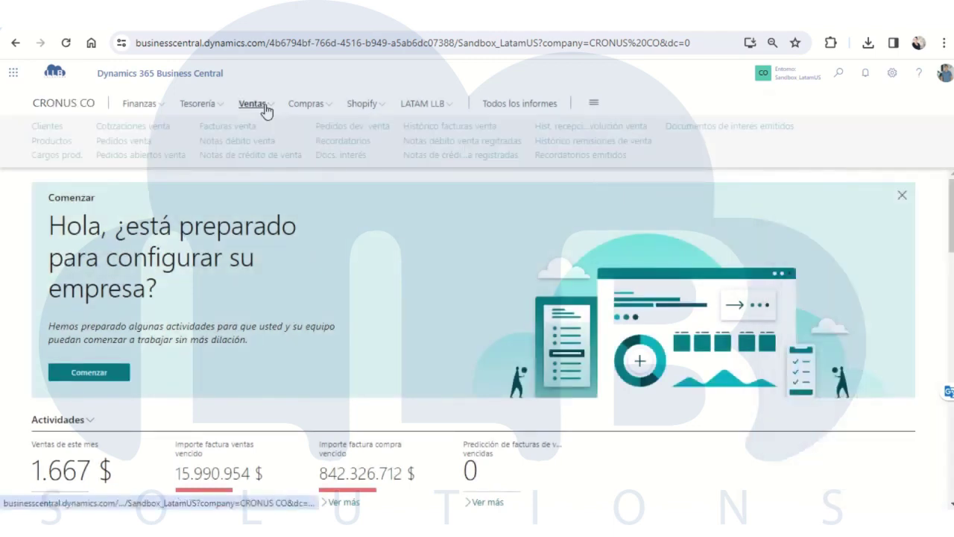
{"action": "left_click", "coordinate": [225, 128]}
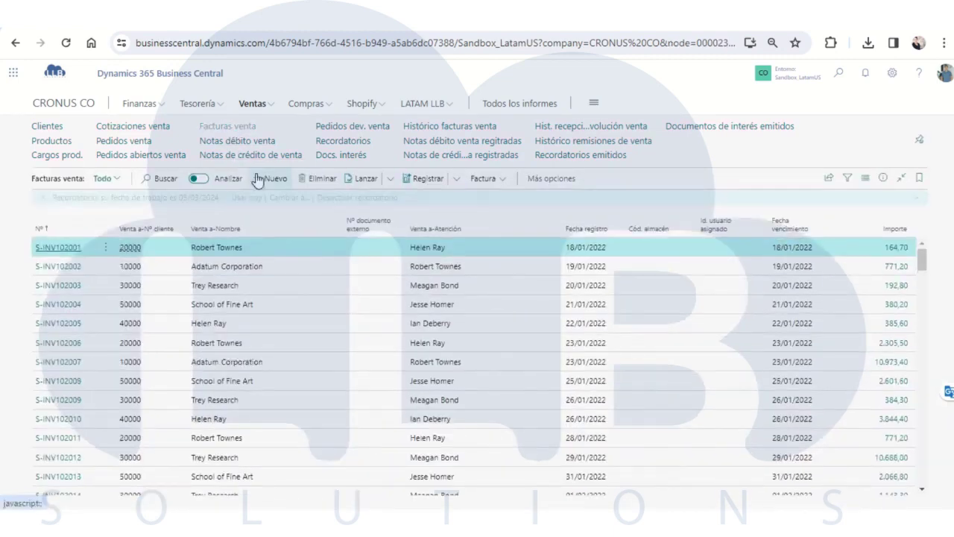
{"action": "left_click", "coordinate": [266, 180]}
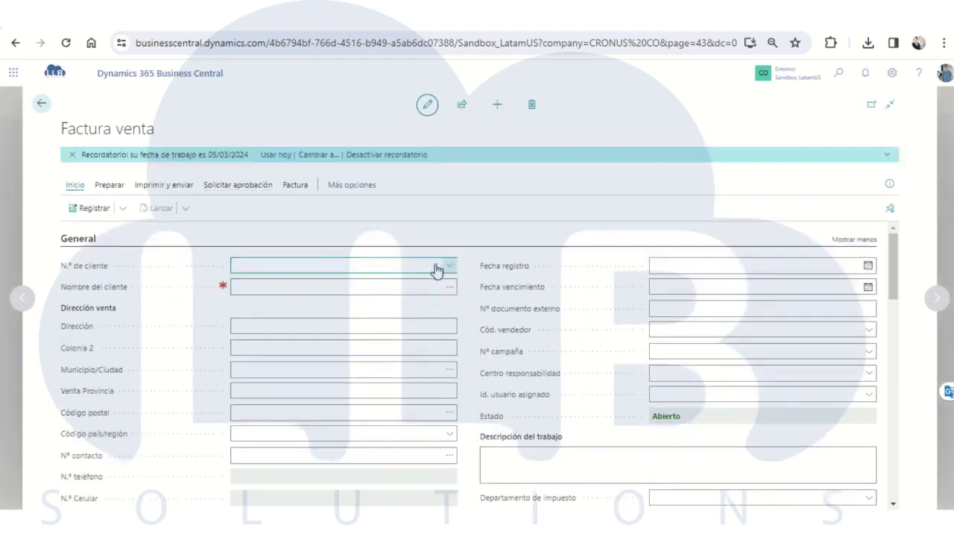
{"action": "left_click", "coordinate": [440, 269]}
{"action": "left_click", "coordinate": [259, 369]}
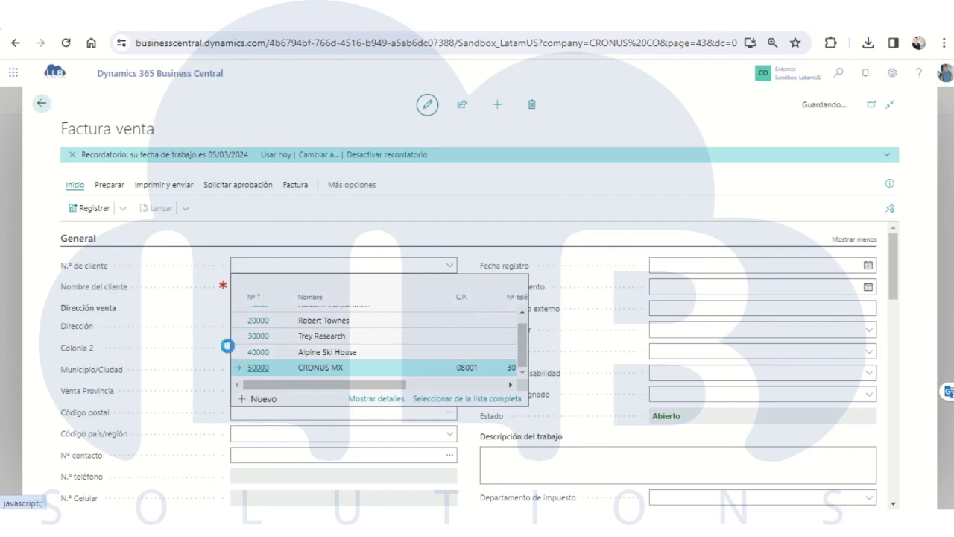
Step: Add item 1000 Bicycle to the first line of the sales invoice
{"action": "scroll", "coordinate": [253, 335], "scroll_direction": "down", "scroll_amount": 10}
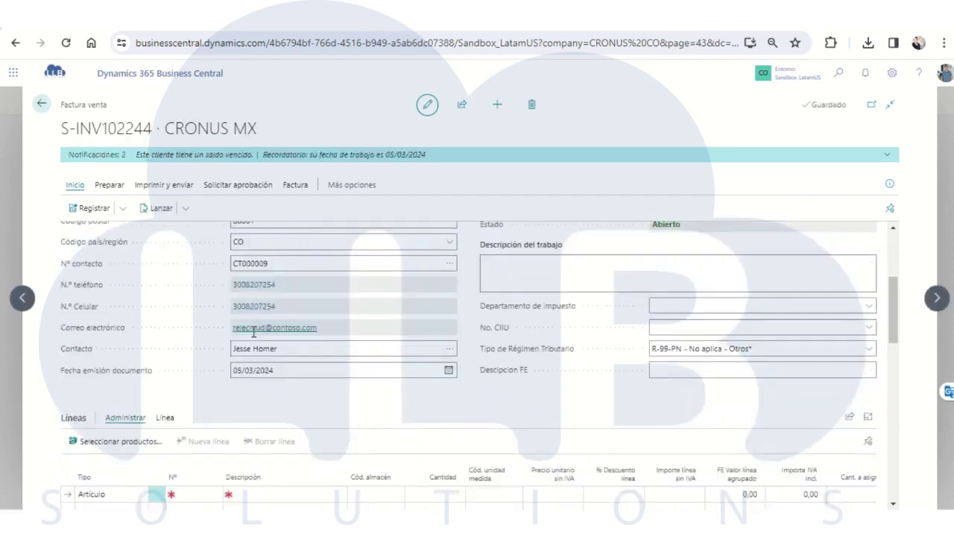
{"action": "left_click", "coordinate": [212, 405]}
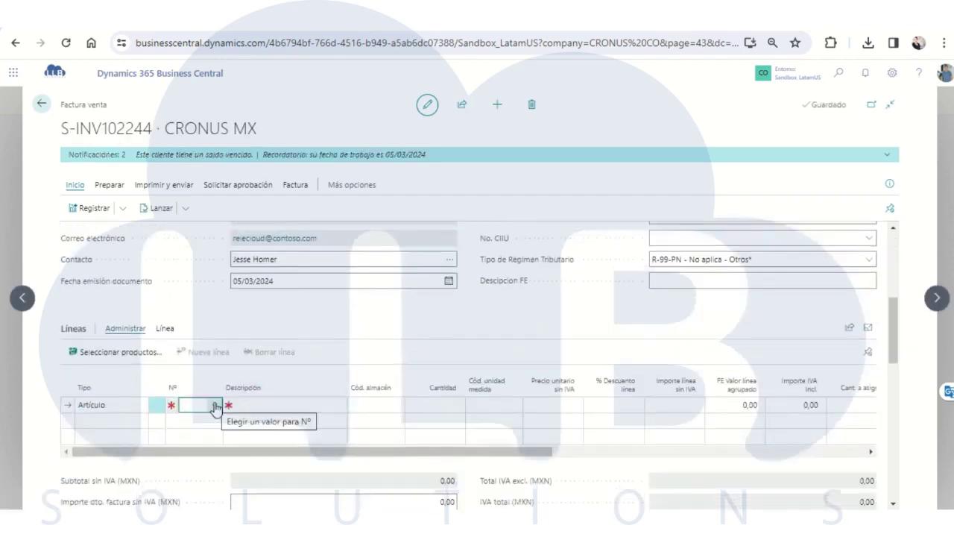
{"action": "left_click", "coordinate": [216, 407]}
{"action": "left_click", "coordinate": [207, 307]}
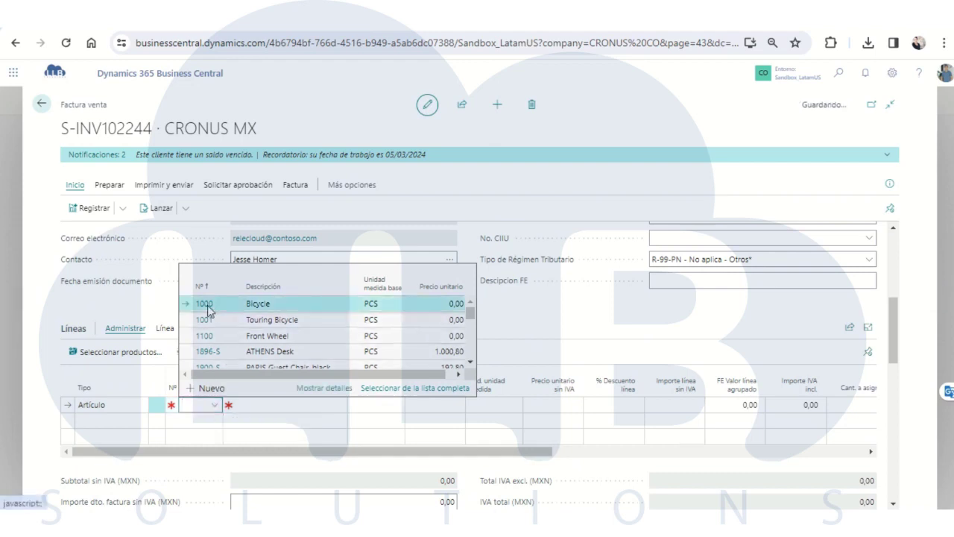
{"action": "left_click", "coordinate": [207, 307]}
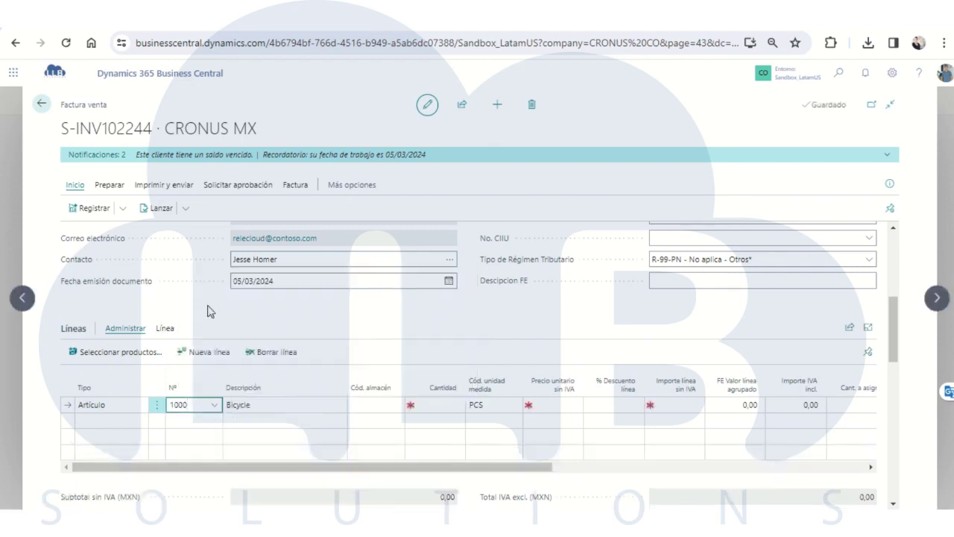
Step: Set the Bicycle line's quantity to 120 and its unit price excluding IVA to 350
{"action": "left_click", "coordinate": [438, 405]}
{"action": "type", "text": "12"}
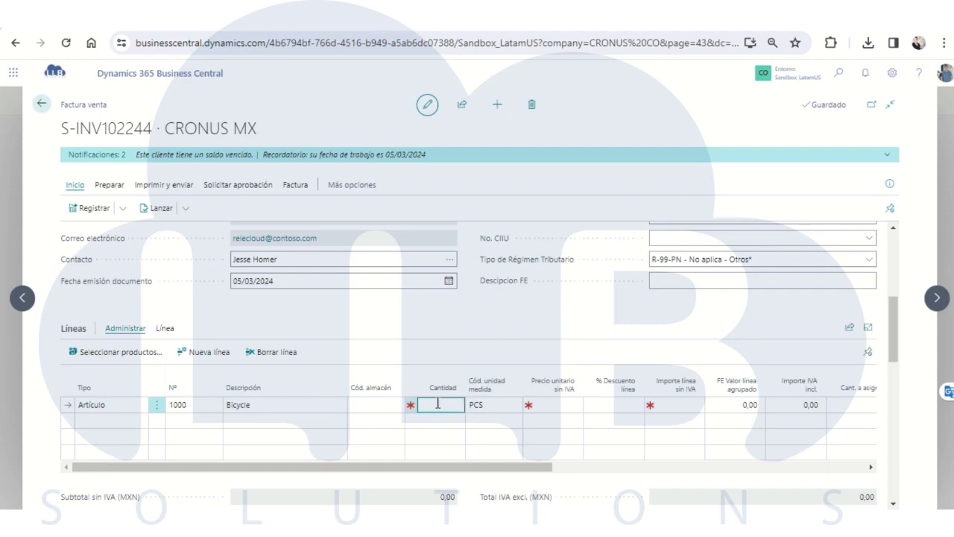
{"action": "type", "text": "0"}
{"action": "key", "text": "Return"}
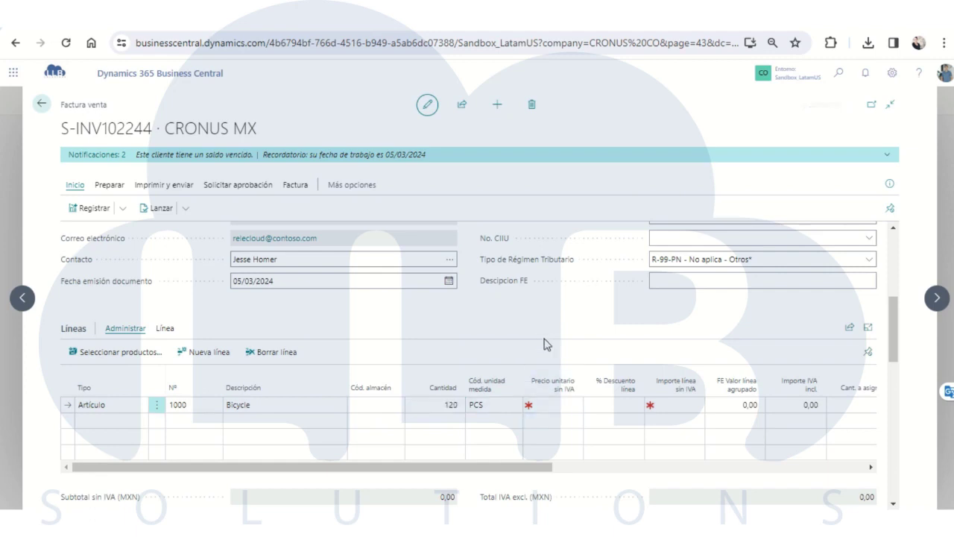
{"action": "left_click", "coordinate": [567, 409]}
{"action": "type", "text": "350"}
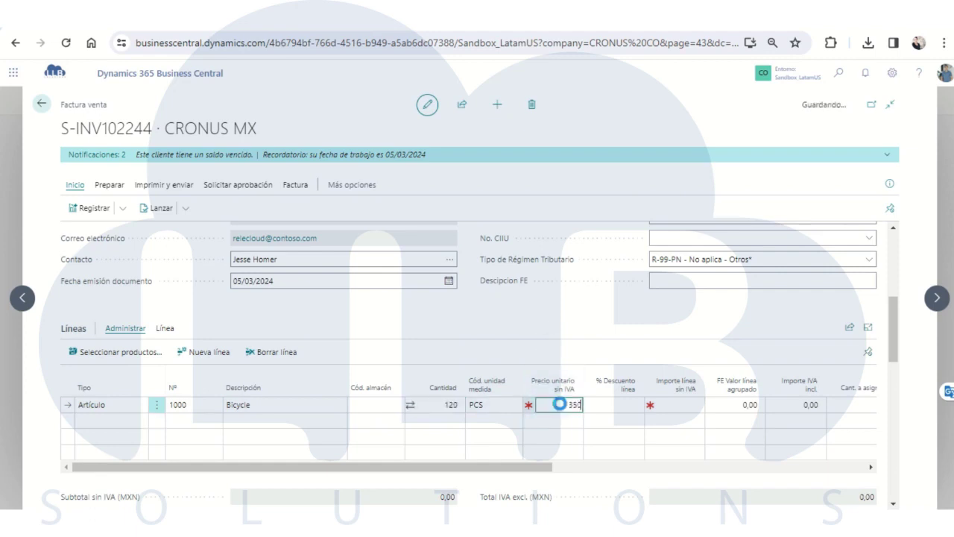
{"action": "key", "text": "Return"}
Step: Select MXN as the currency code (Cód. divisa) in the sales invoice details
{"action": "scroll", "coordinate": [544, 299], "scroll_direction": "down", "scroll_amount": 2}
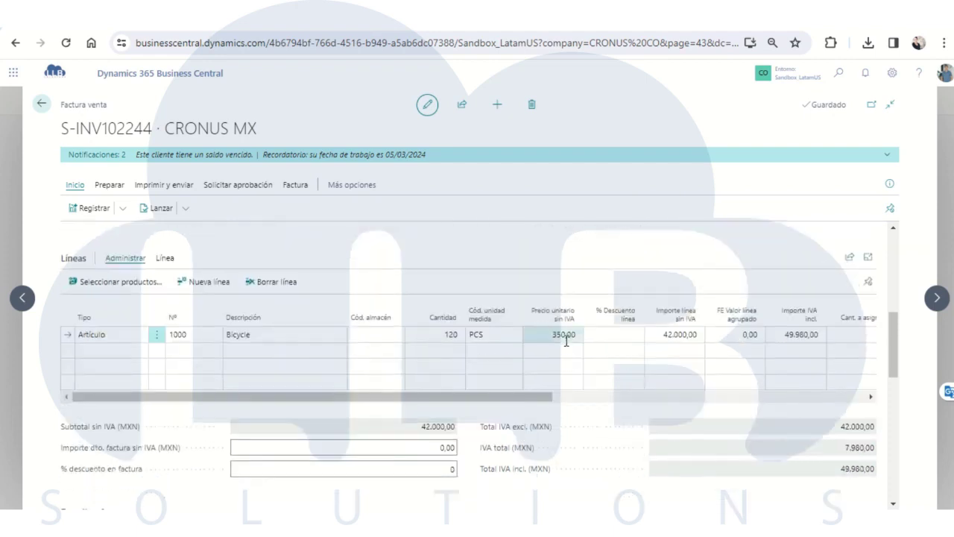
{"action": "scroll", "coordinate": [565, 314], "scroll_direction": "down", "scroll_amount": 2}
{"action": "scroll", "coordinate": [565, 355], "scroll_direction": "down", "scroll_amount": 2}
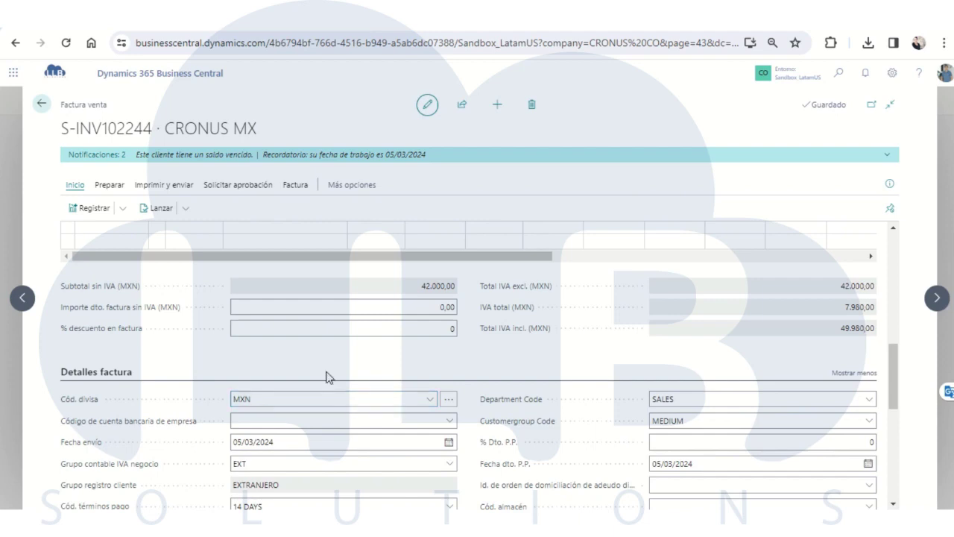
{"action": "left_click", "coordinate": [428, 403]}
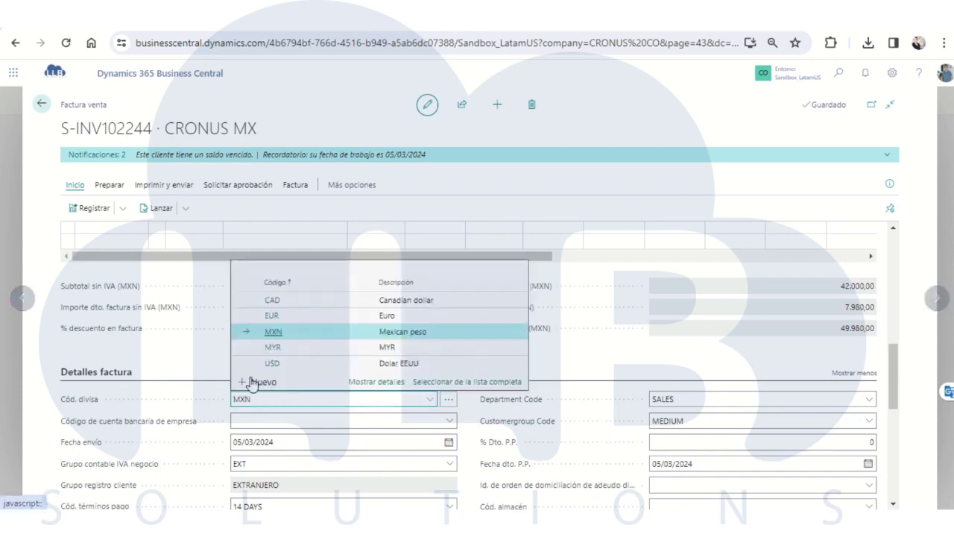
{"action": "left_click", "coordinate": [274, 335]}
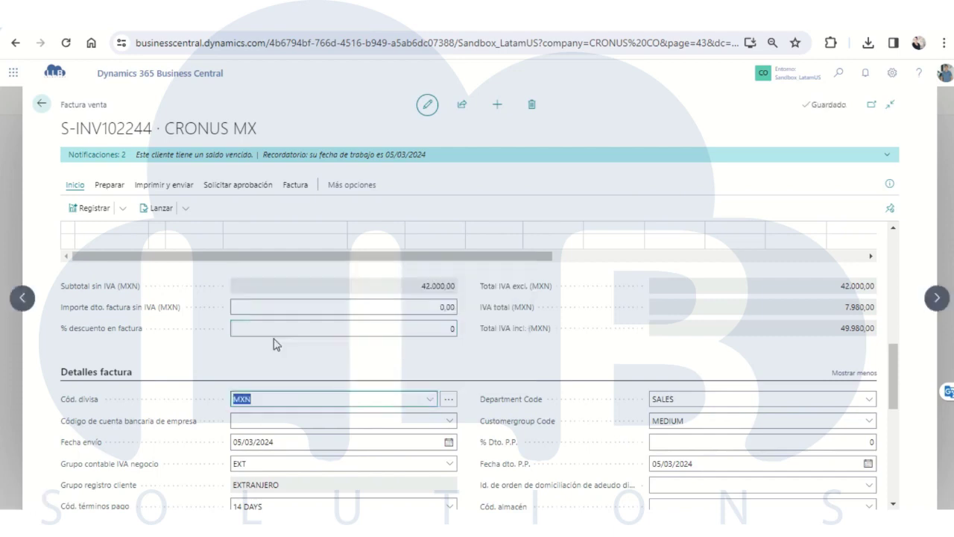
Step: Set the e-Factura Tipo operación to 10 (Estándar) and the Incoterm to CFR
{"action": "scroll", "coordinate": [596, 355], "scroll_direction": "down", "scroll_amount": 4}
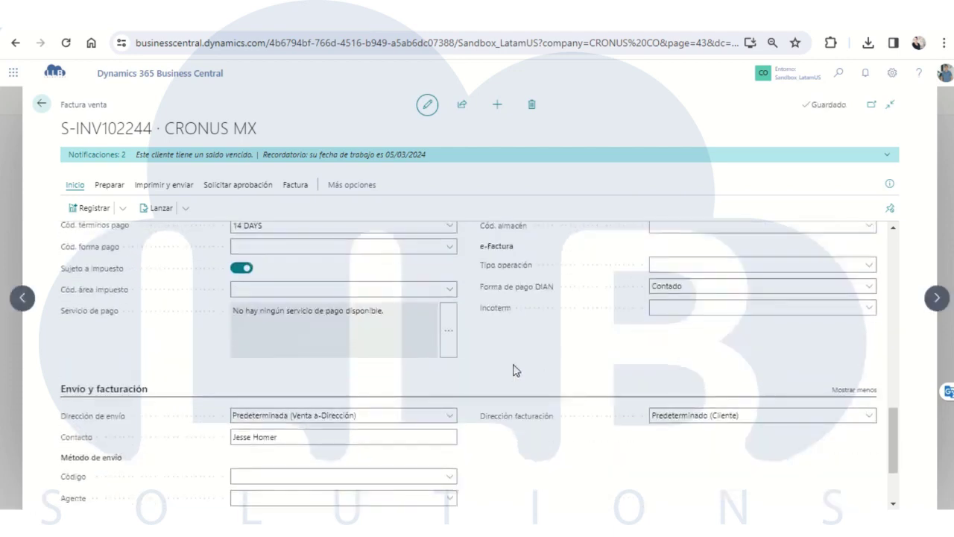
{"action": "scroll", "coordinate": [516, 371], "scroll_direction": "up", "scroll_amount": 2}
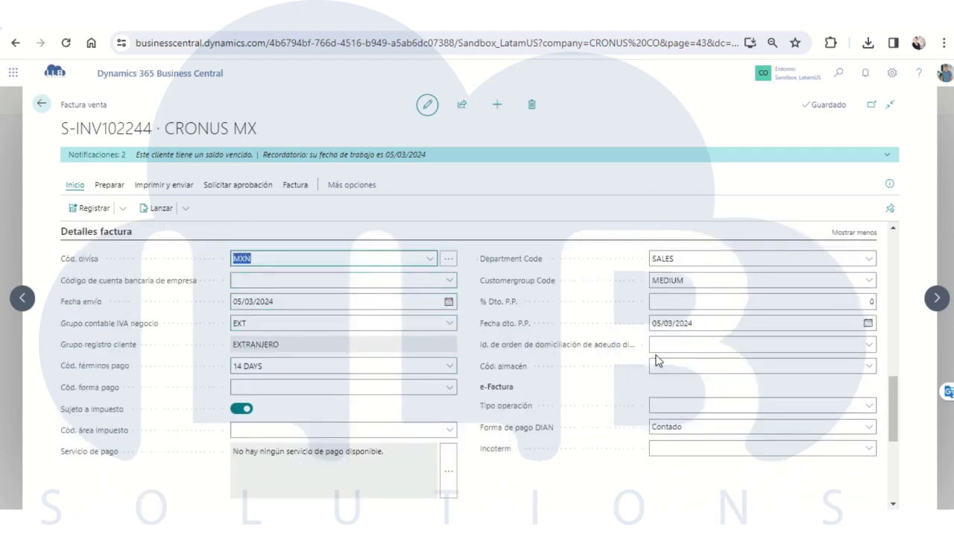
{"action": "scroll", "coordinate": [663, 410], "scroll_direction": "down", "scroll_amount": 1}
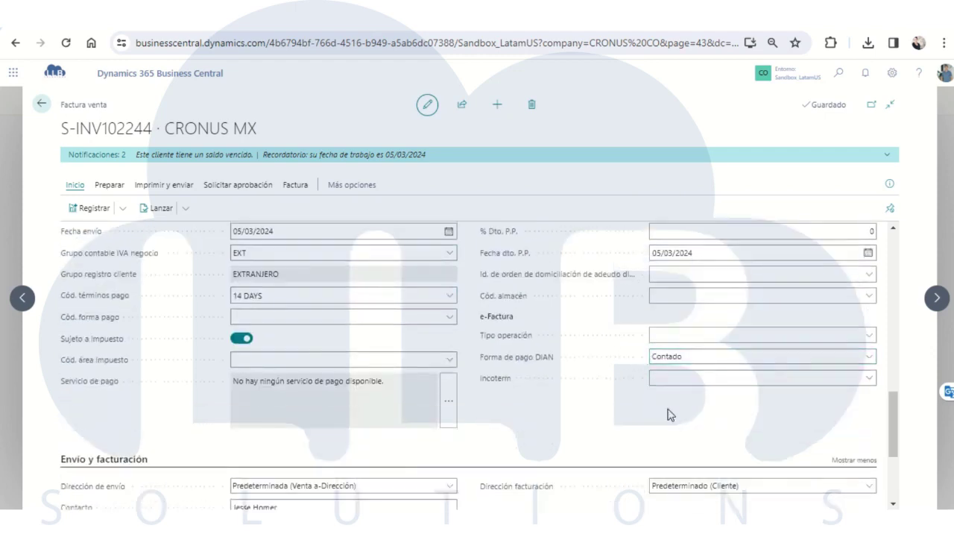
{"action": "left_click", "coordinate": [707, 337]}
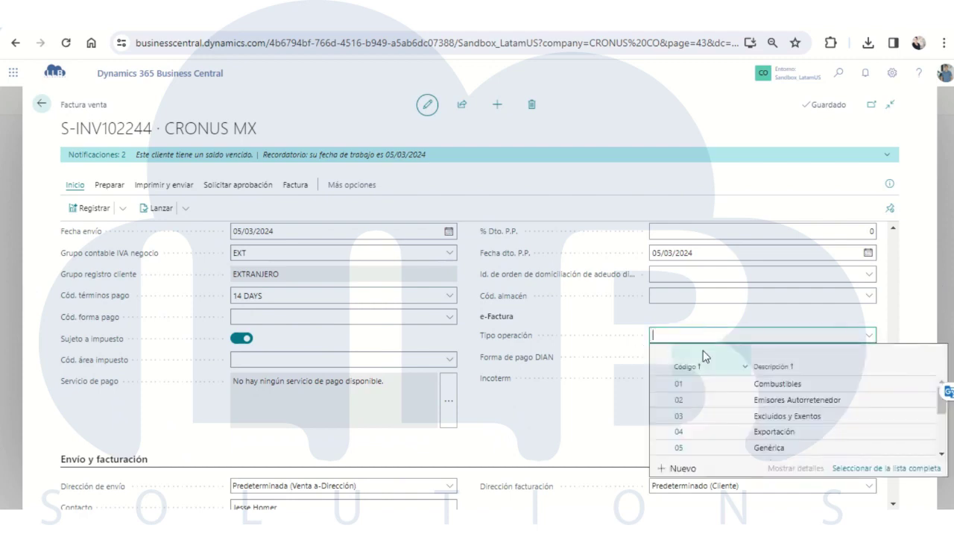
{"action": "type", "text": "11"}
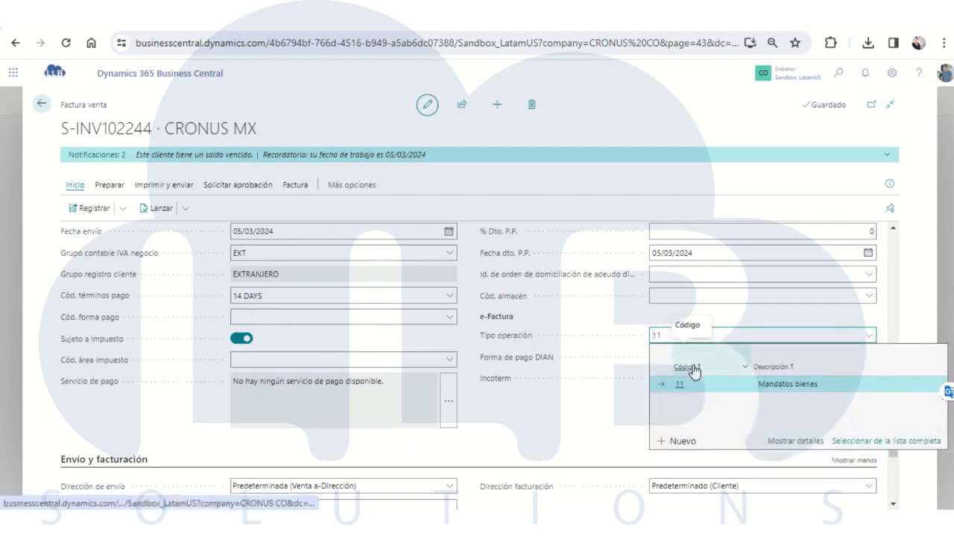
{"action": "key", "text": "BackSpace"}
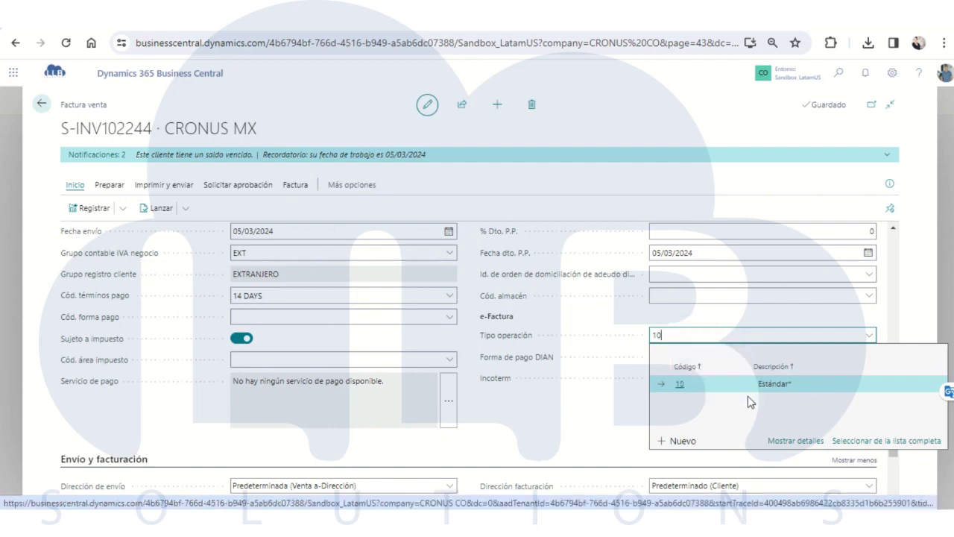
{"action": "left_click", "coordinate": [758, 390]}
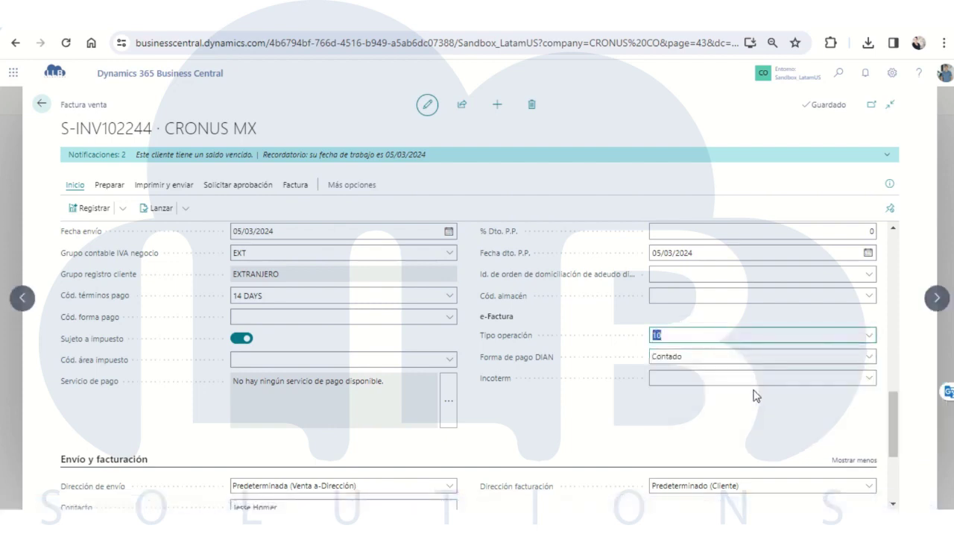
{"action": "left_click", "coordinate": [696, 379]}
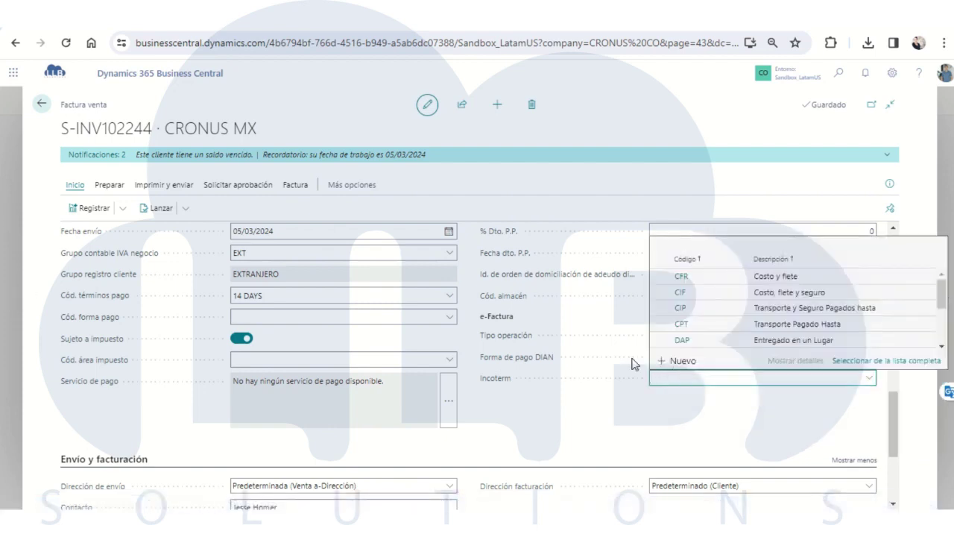
{"action": "left_click", "coordinate": [688, 284]}
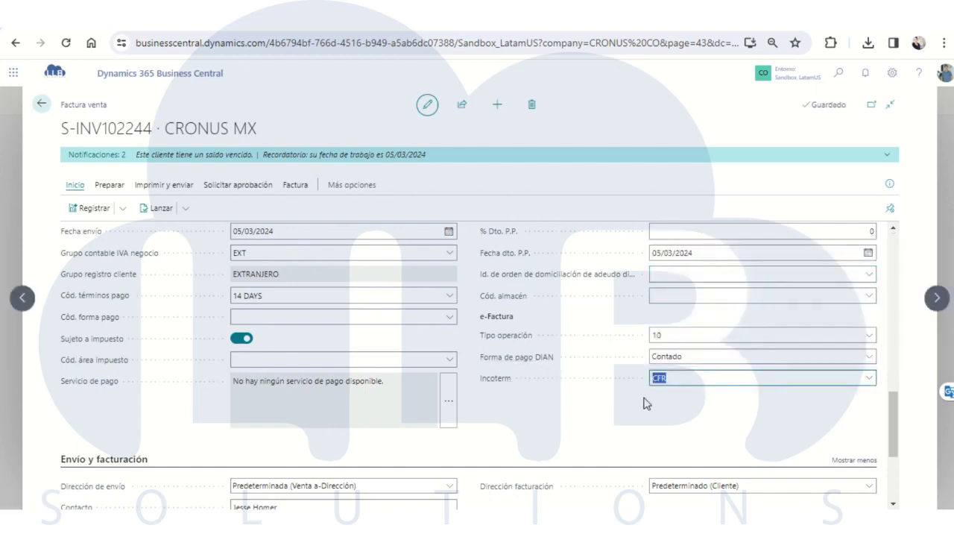
Step: Set the sales invoice's payment method (Cód. forma pago) to BANK and check its DIAN code in the full payment methods list
{"action": "scroll", "coordinate": [321, 405], "scroll_direction": "up", "scroll_amount": 3}
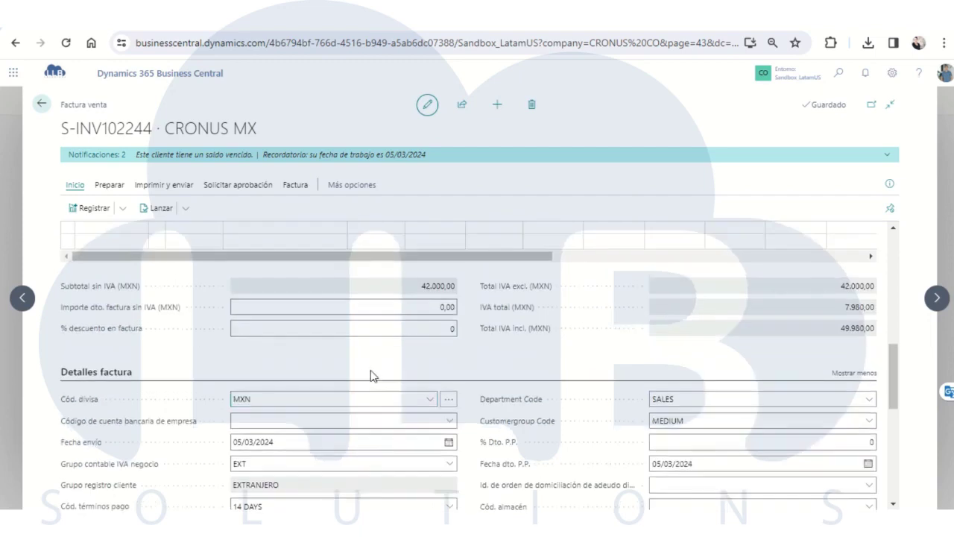
{"action": "scroll", "coordinate": [373, 375], "scroll_direction": "down", "scroll_amount": 3}
{"action": "left_click", "coordinate": [273, 317]}
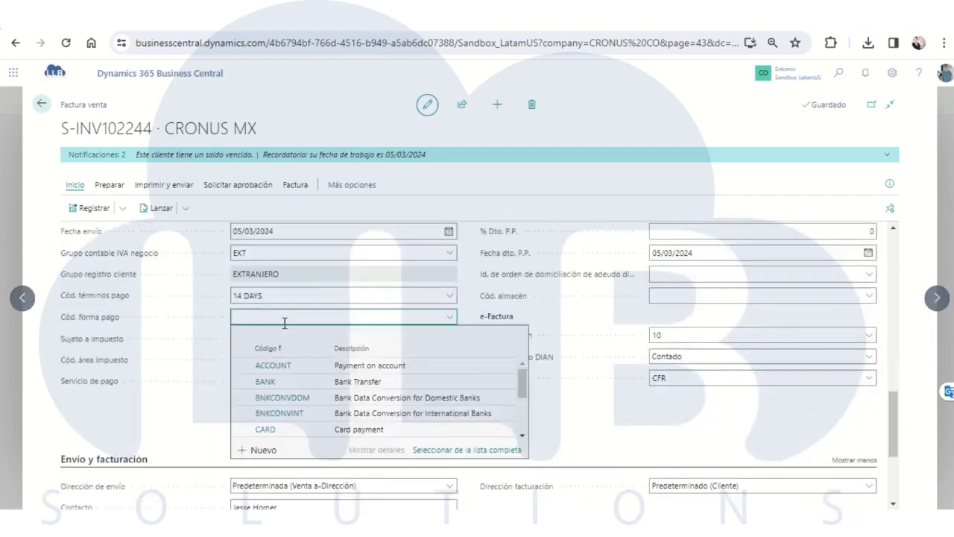
{"action": "left_click", "coordinate": [265, 382]}
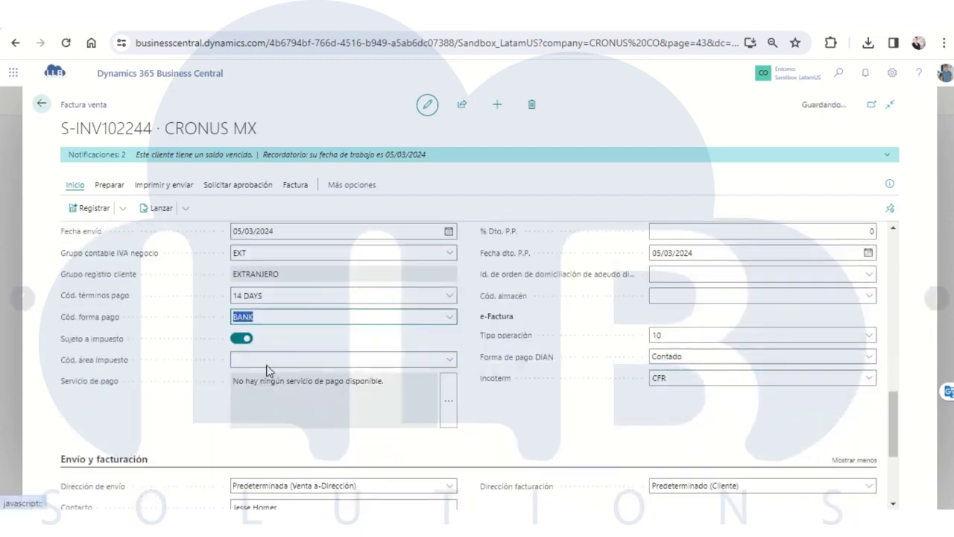
{"action": "left_click", "coordinate": [449, 319]}
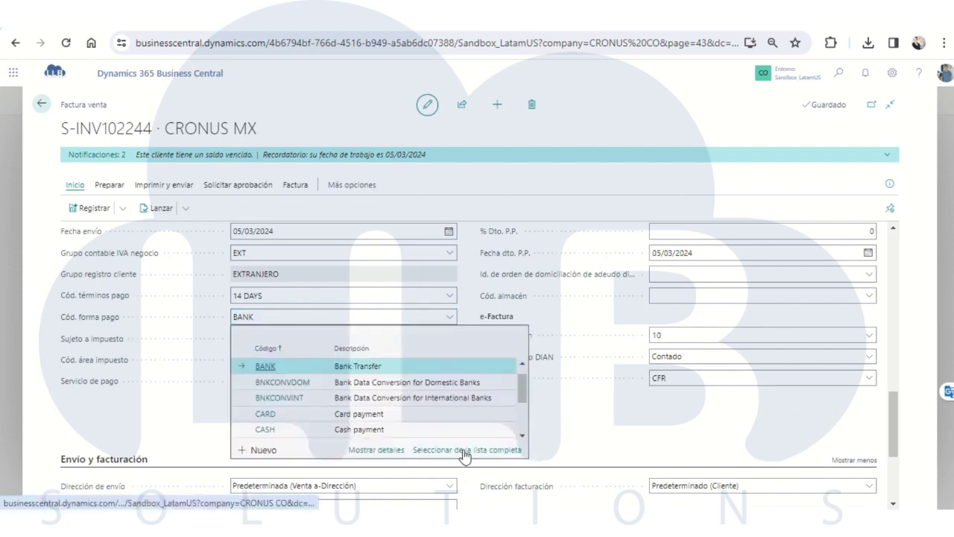
{"action": "left_click", "coordinate": [464, 450]}
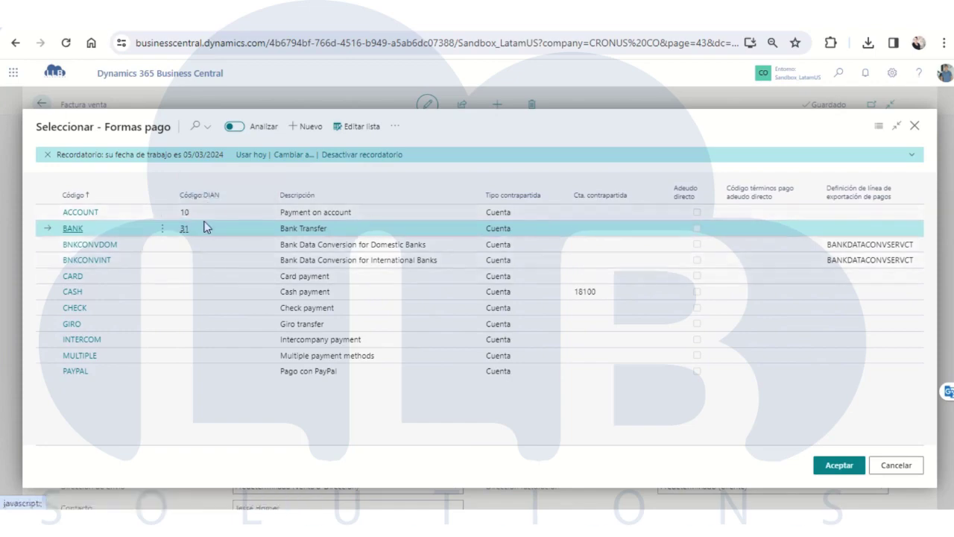
{"action": "left_click", "coordinate": [915, 125]}
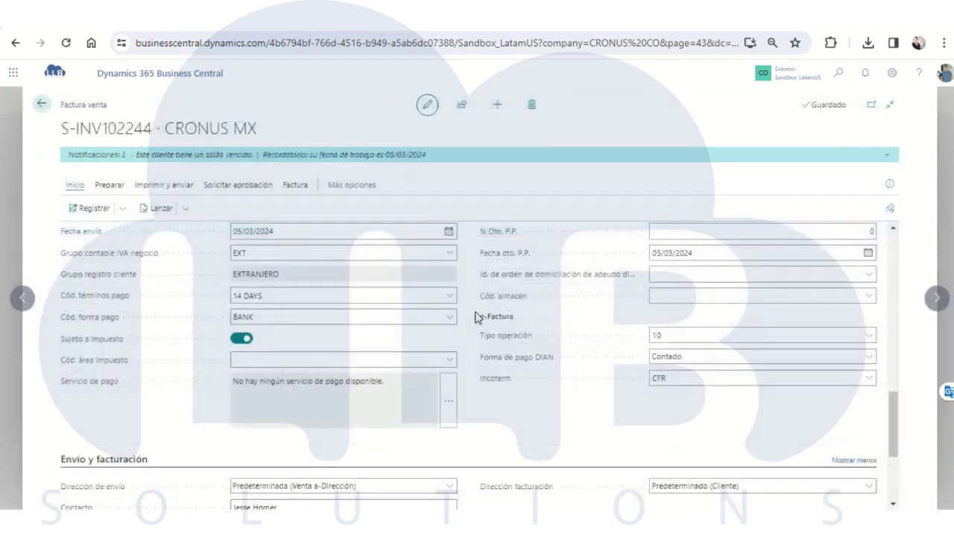
Step: Post the CRONUS MX sales invoice, acknowledge the intercompany transaction notice, and decline opening the posted invoice
{"action": "scroll", "coordinate": [488, 319], "scroll_direction": "up", "scroll_amount": 10}
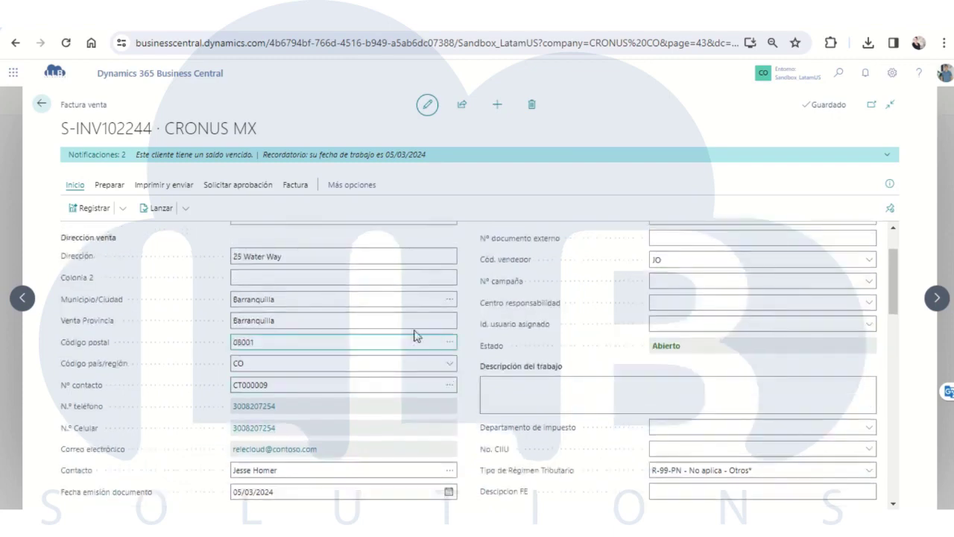
{"action": "left_click", "coordinate": [102, 209]}
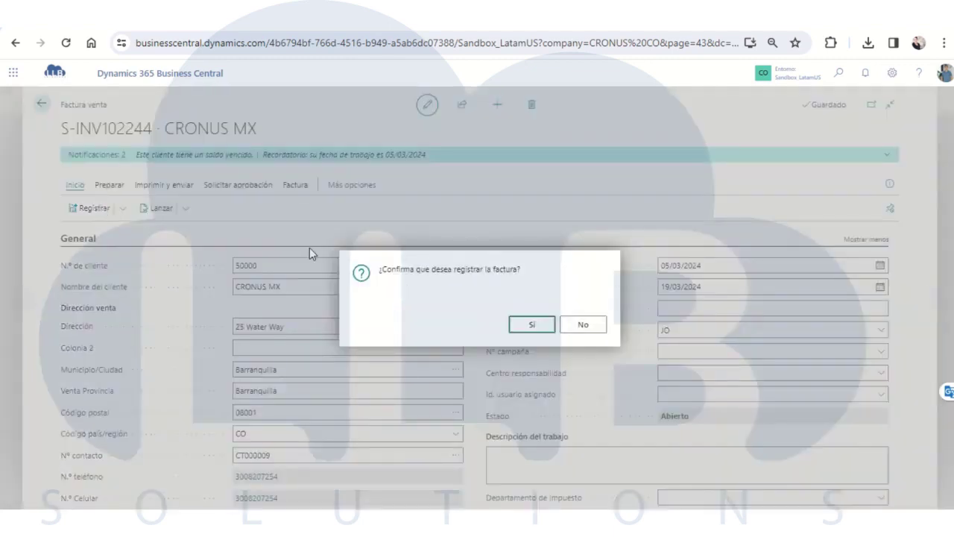
{"action": "left_click", "coordinate": [536, 328]}
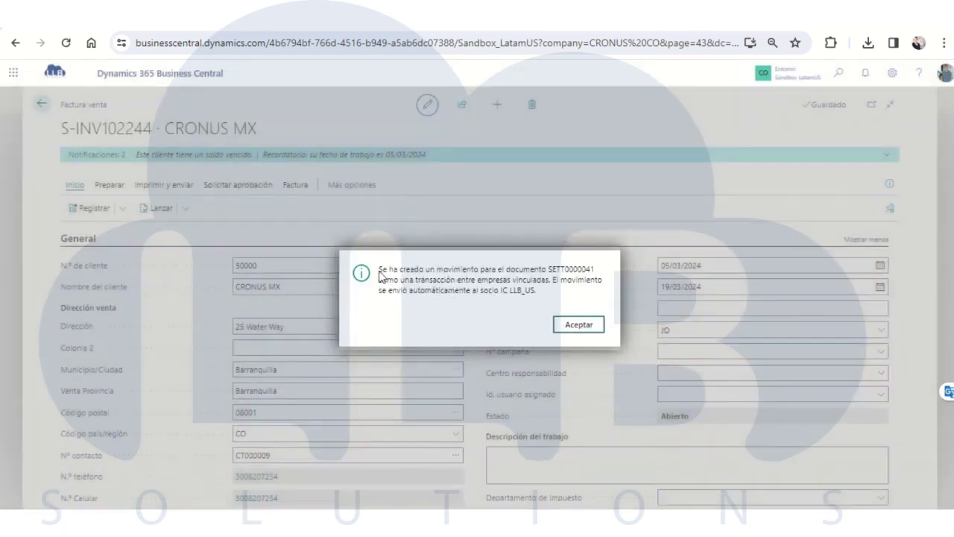
{"action": "left_click_drag", "start_coordinate": [378, 269], "coordinate": [580, 274]}
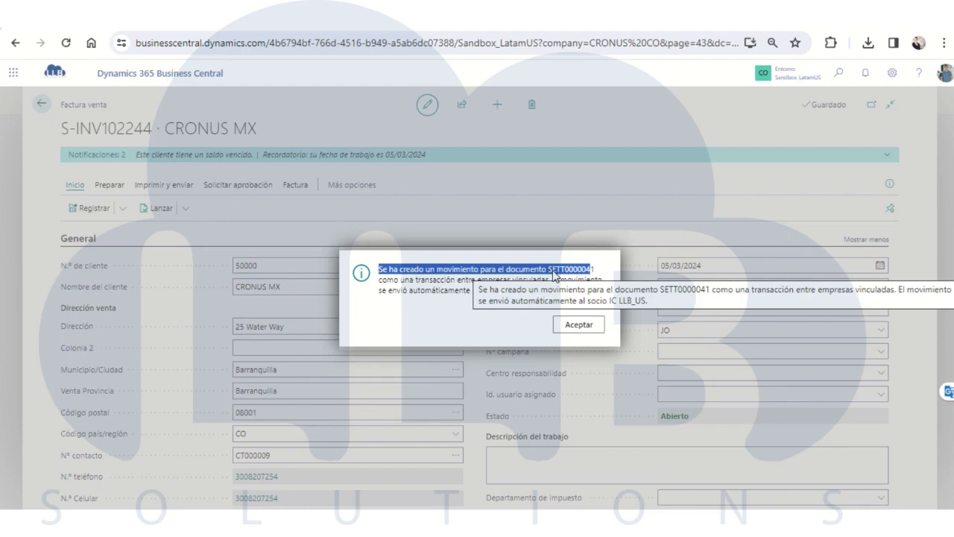
{"action": "left_click", "coordinate": [571, 324]}
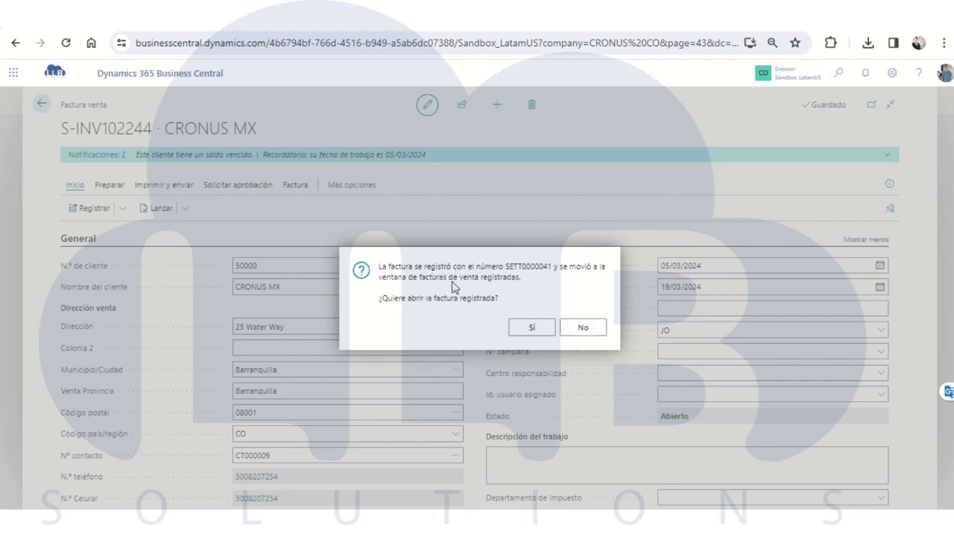
{"action": "left_click", "coordinate": [584, 329]}
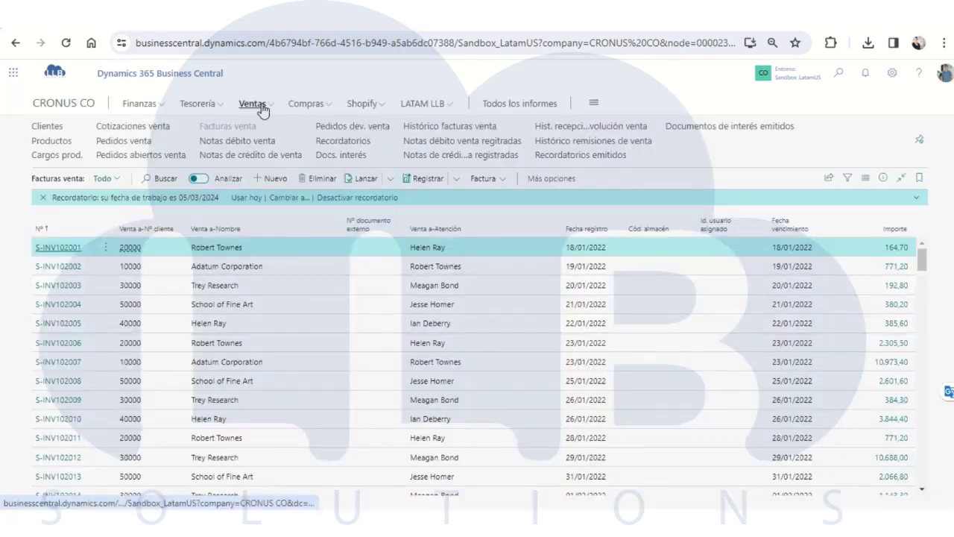
Step: Send the e-Factura for the newest CRONUS MX invoice in the posted sales invoices, and review its CUDE and CUFE columns
{"action": "left_click", "coordinate": [462, 127]}
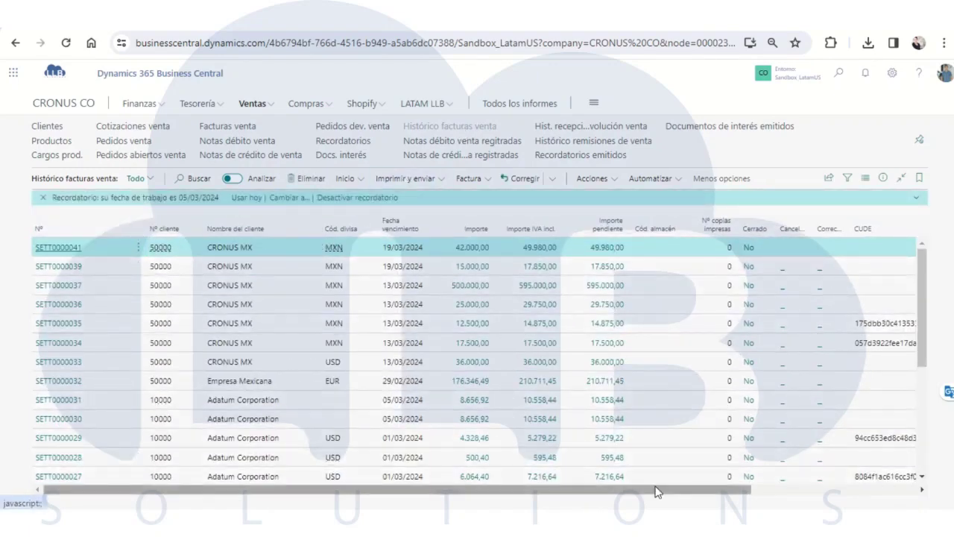
{"action": "left_click_drag", "start_coordinate": [656, 491], "coordinate": [429, 470]}
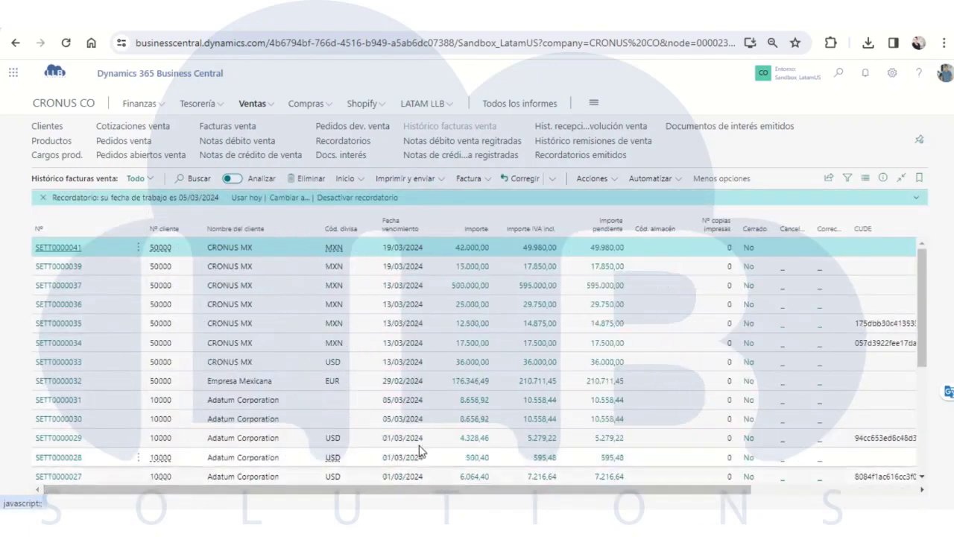
{"action": "left_click", "coordinate": [346, 179]}
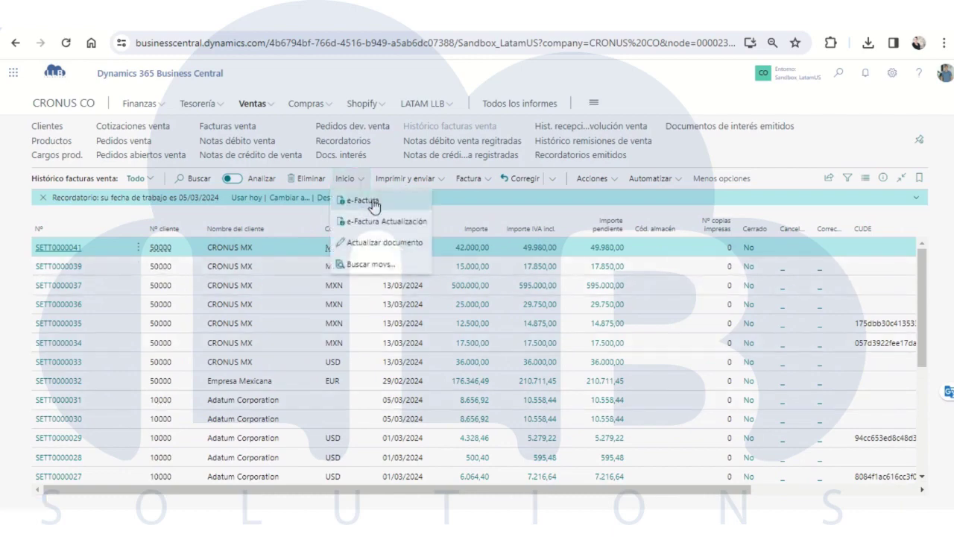
{"action": "left_click", "coordinate": [371, 202]}
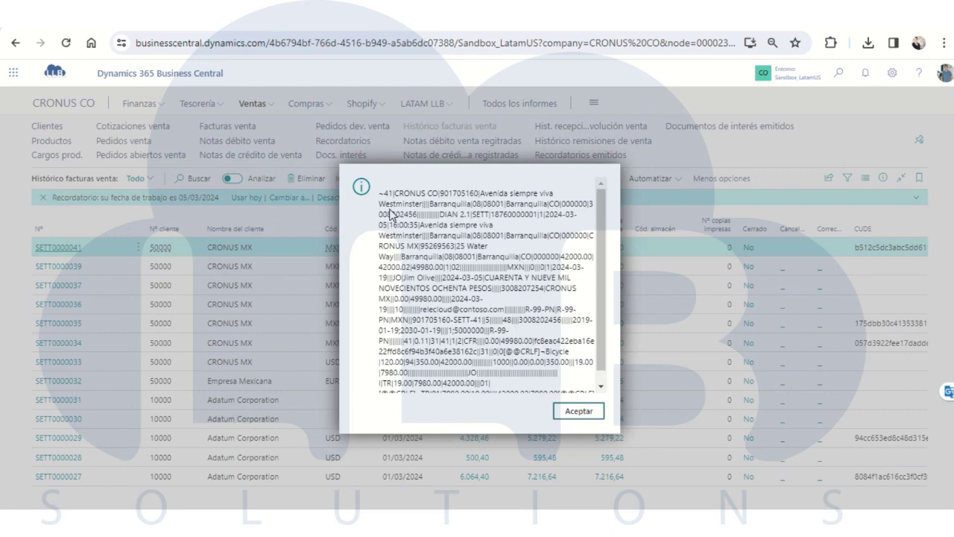
{"action": "left_click_drag", "start_coordinate": [381, 194], "coordinate": [513, 409]}
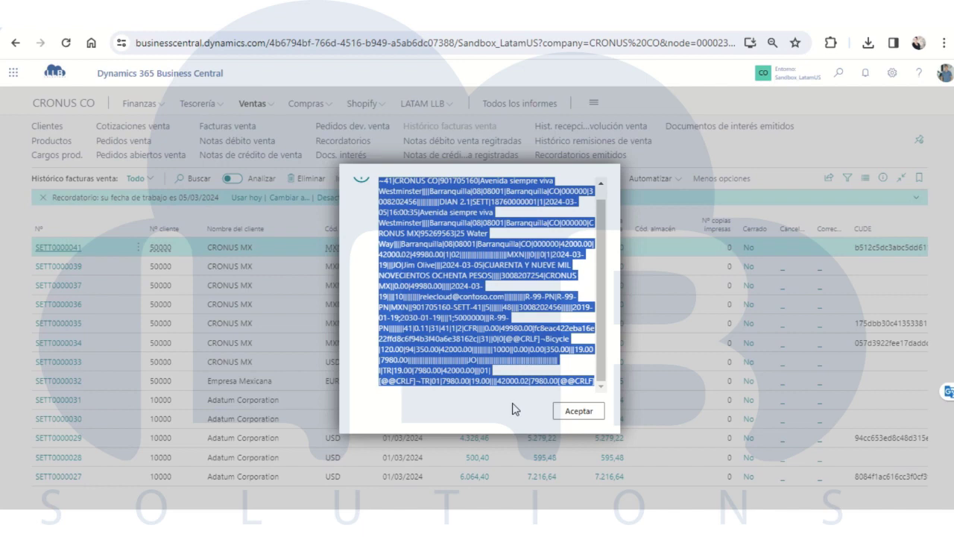
{"action": "left_click", "coordinate": [585, 413]}
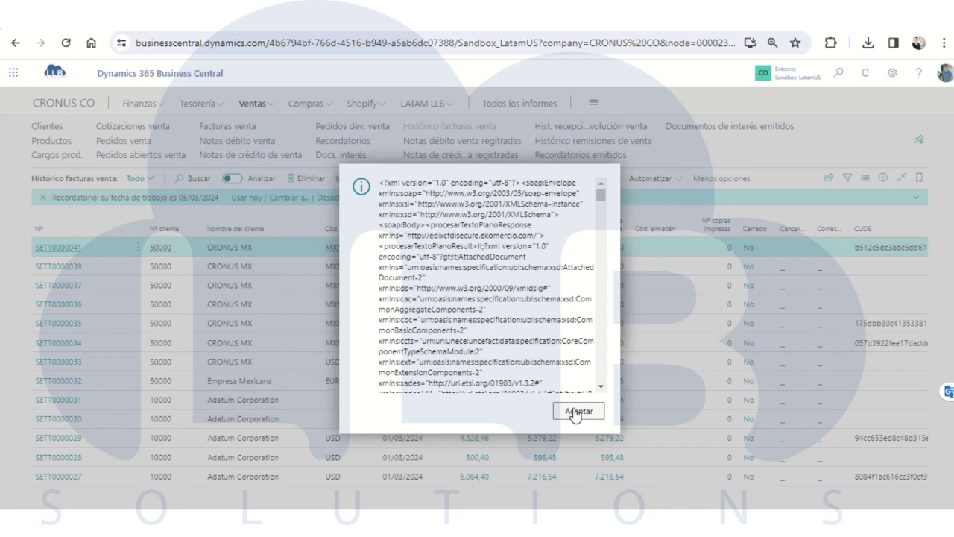
{"action": "left_click", "coordinate": [575, 412]}
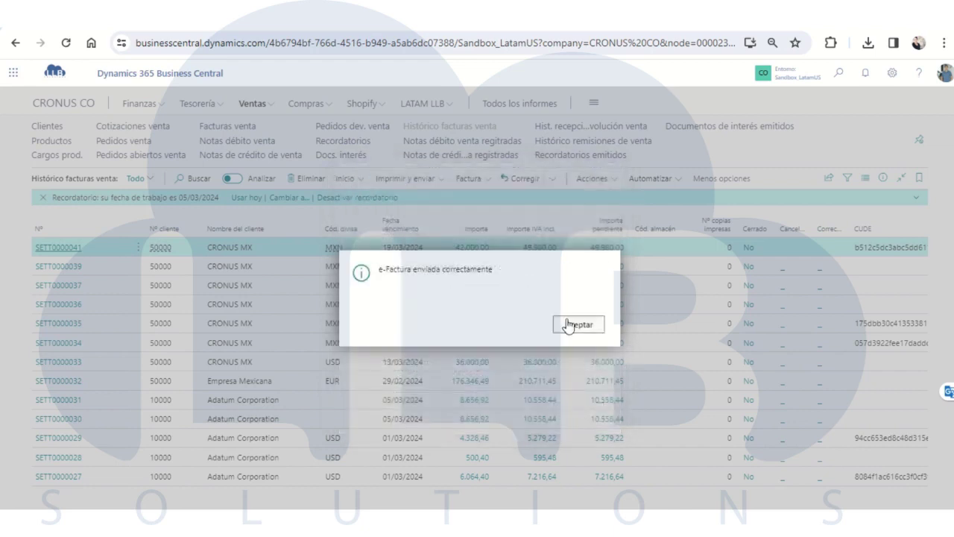
{"action": "left_click_drag", "start_coordinate": [386, 270], "coordinate": [549, 329]}
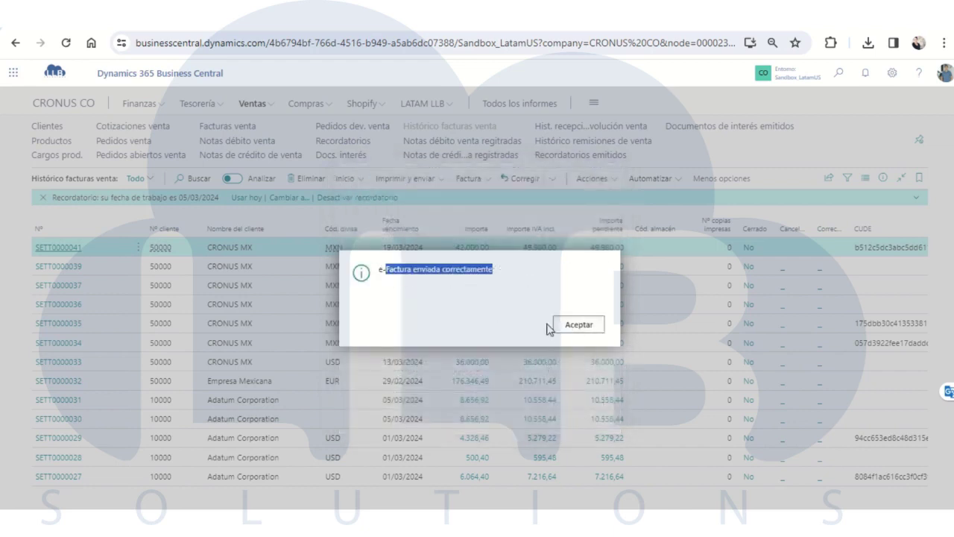
{"action": "left_click", "coordinate": [572, 325]}
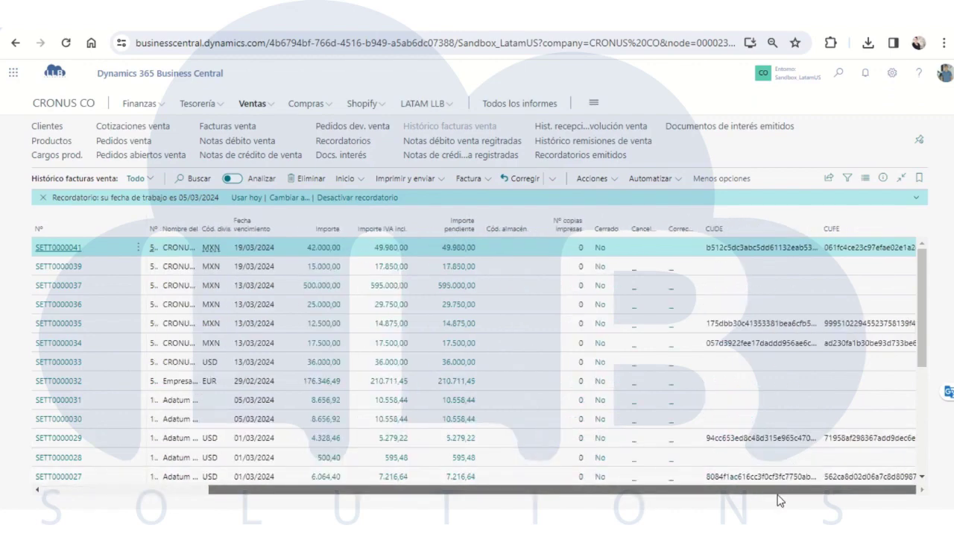
{"action": "scroll", "coordinate": [780, 500], "scroll_direction": "right", "scroll_amount": 2}
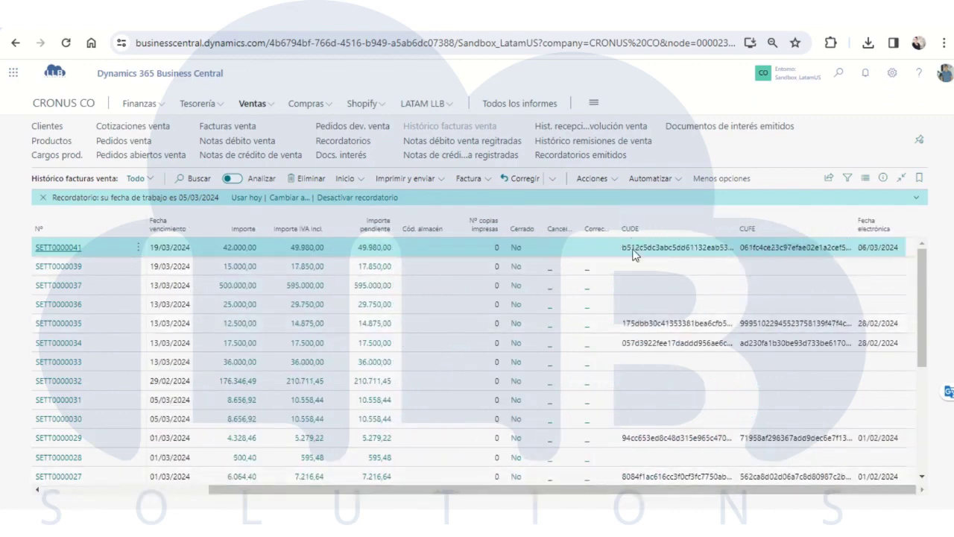
Step: Search for "retenciones" and review the full list of matching pages and tasks
{"action": "left_click", "coordinate": [839, 73]}
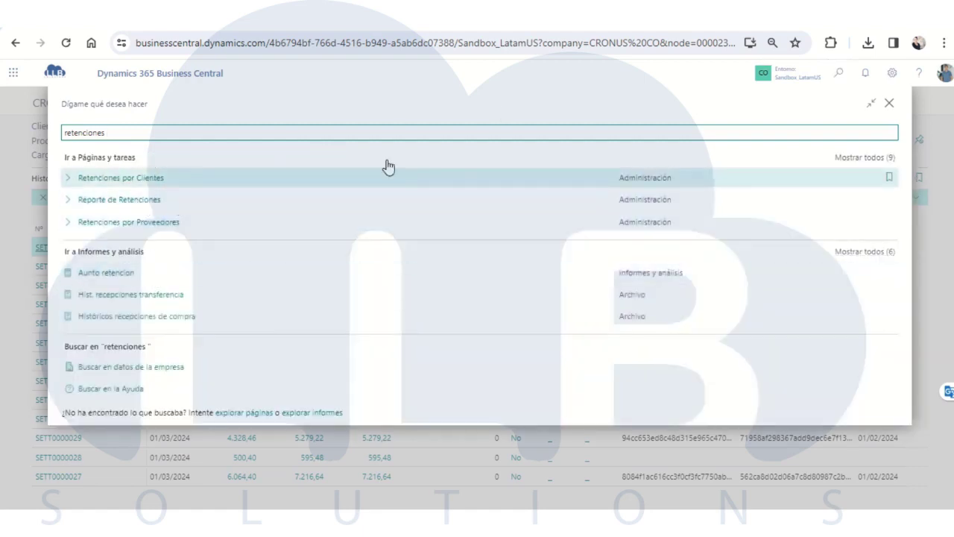
{"action": "left_click", "coordinate": [843, 159]}
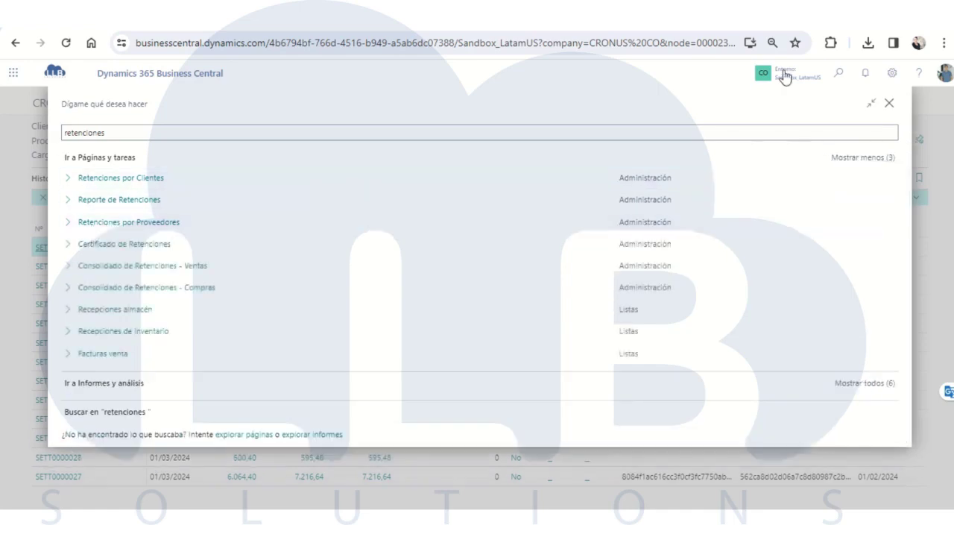
{"action": "left_click", "coordinate": [890, 104]}
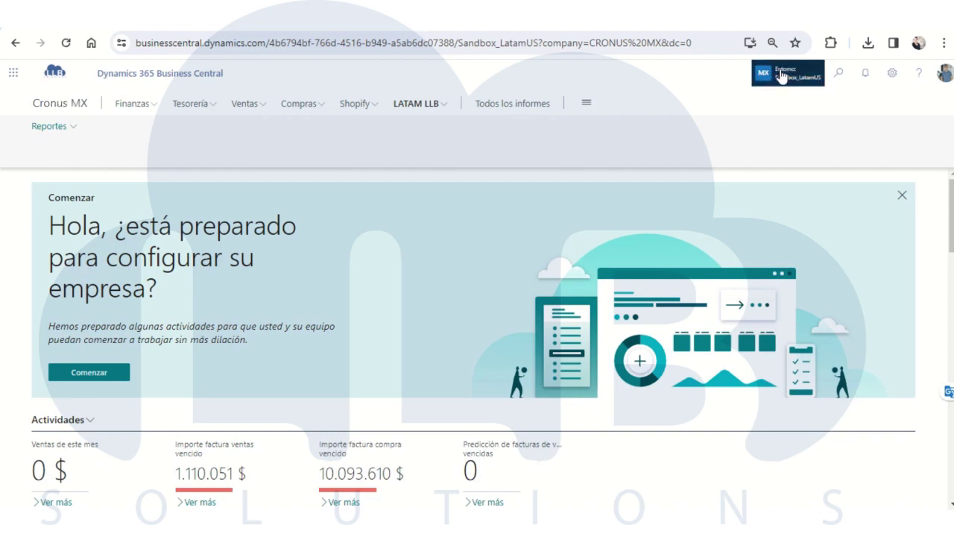
Step: Switch to the Cronus MX company and check it in the list of available companies
{"action": "left_click", "coordinate": [781, 76]}
{"action": "left_click", "coordinate": [688, 107]}
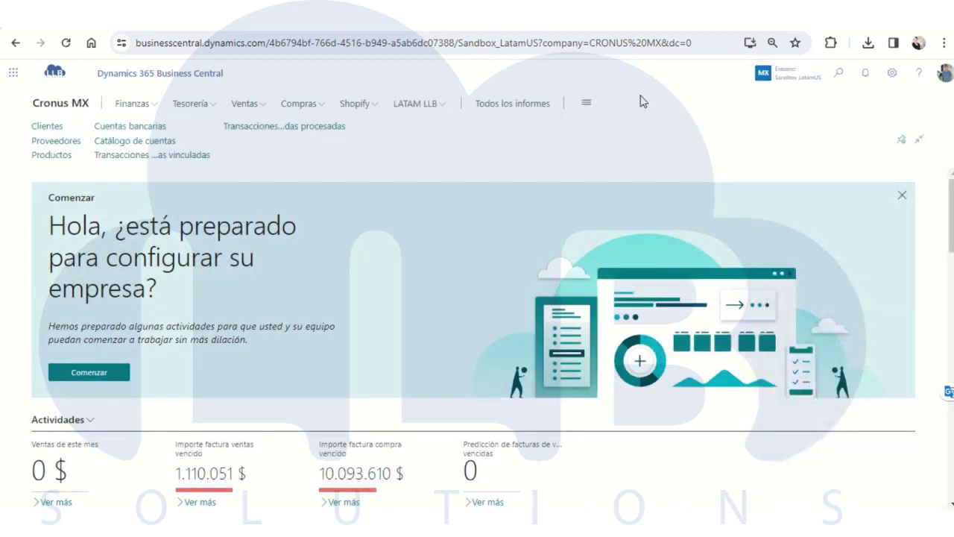
{"action": "left_click", "coordinate": [776, 78]}
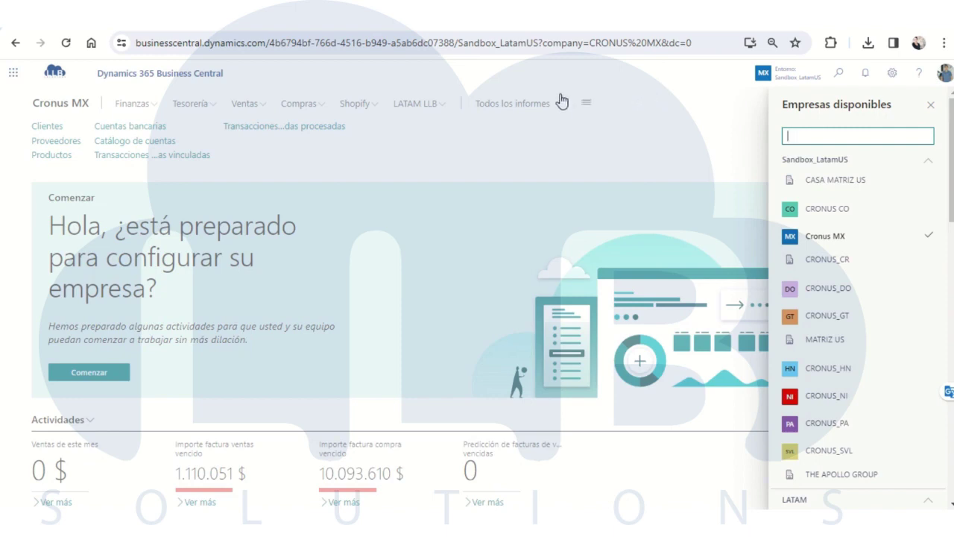
{"action": "left_click", "coordinate": [309, 111]}
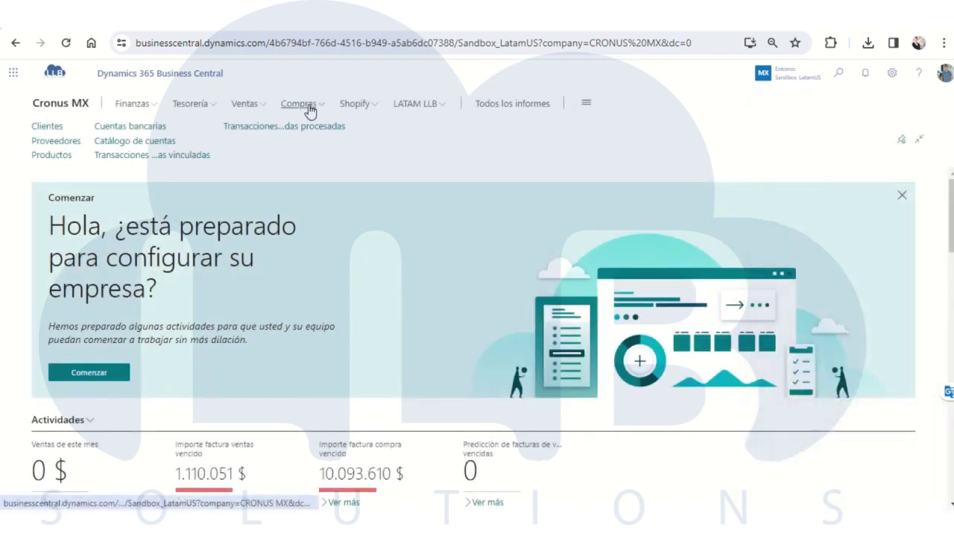
Step: Open the purchase invoices list (Facturas compra) and sort it by document number in descending order
{"action": "left_click", "coordinate": [306, 114]}
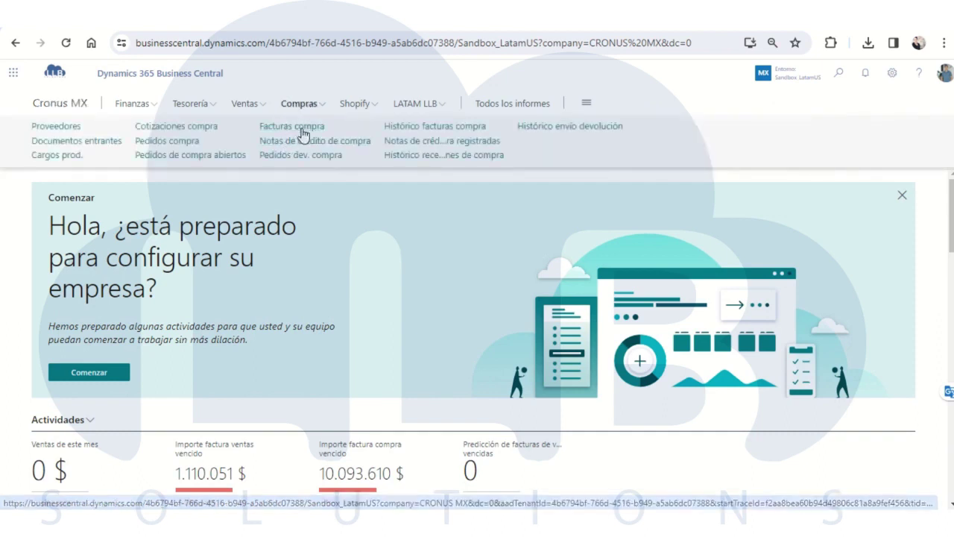
{"action": "left_click", "coordinate": [301, 126]}
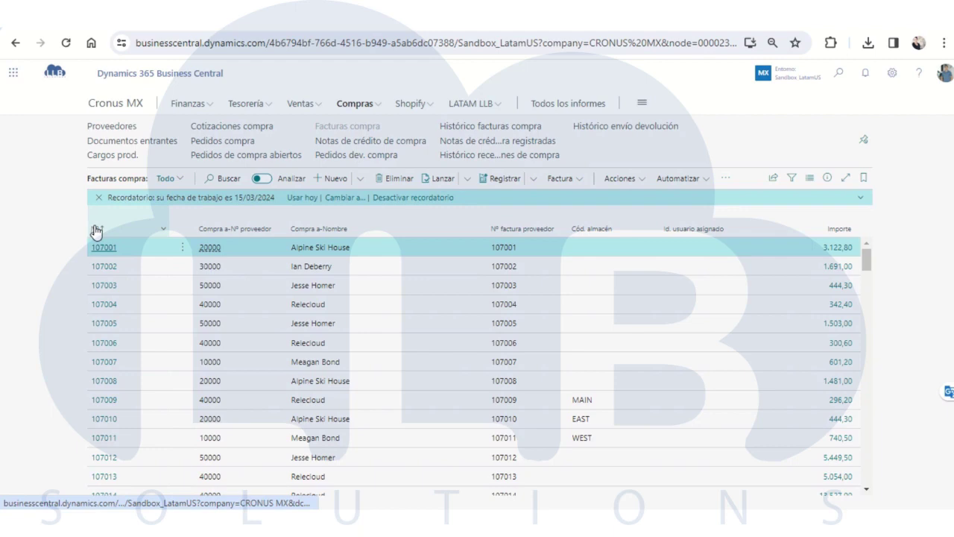
{"action": "left_click", "coordinate": [96, 231]}
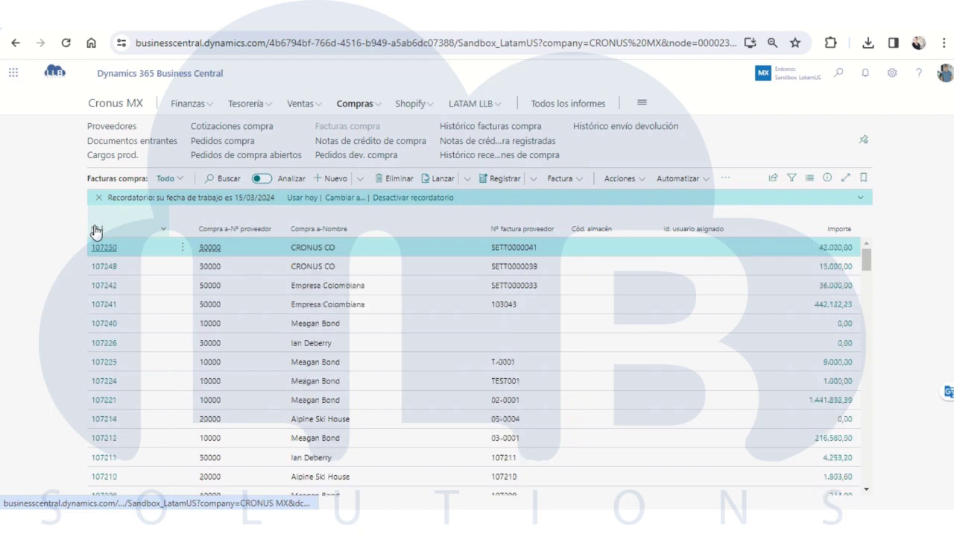
Step: Check the vendor and vendor invoice number of the newest CRONUS CO purchase invoice and open that invoice
{"action": "left_click", "coordinate": [492, 252]}
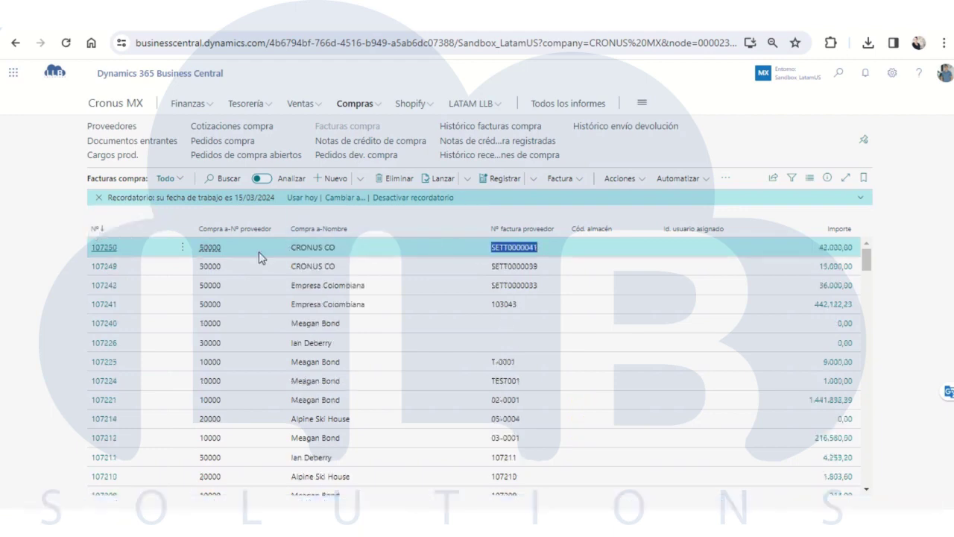
{"action": "left_click", "coordinate": [208, 254]}
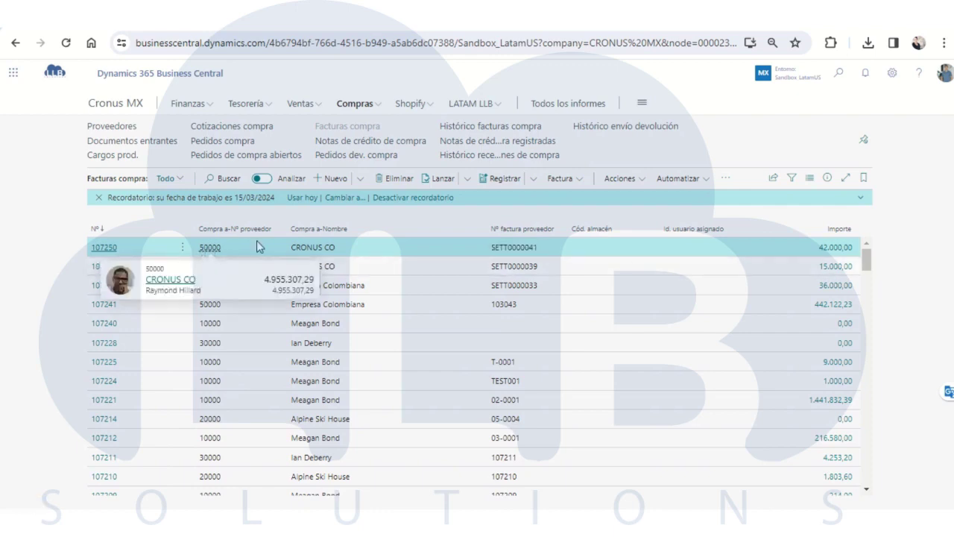
{"action": "left_click_drag", "start_coordinate": [492, 251], "coordinate": [542, 251]}
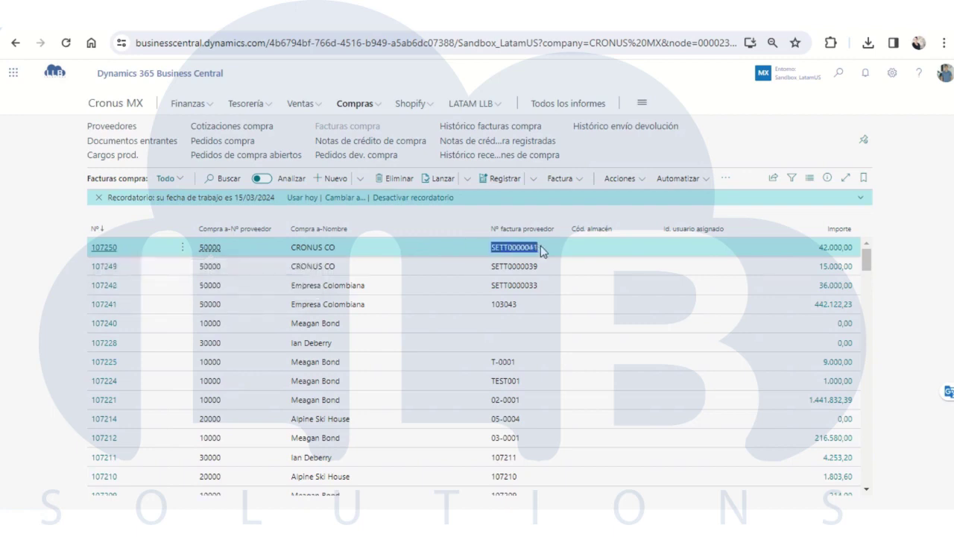
{"action": "left_click", "coordinate": [105, 249]}
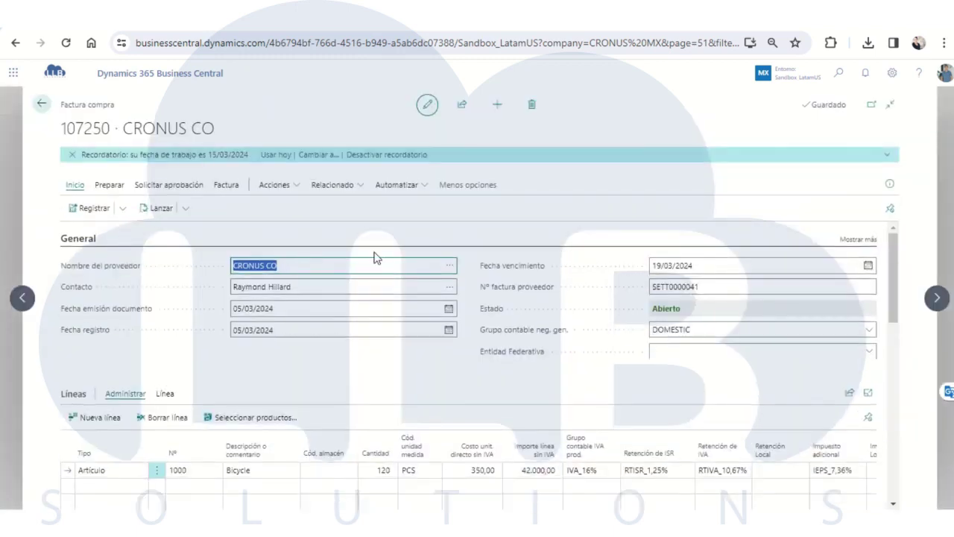
Step: Check the tax and withholding groups on the purchase invoice line, preview the invoice's posting and examine its VAT entries (Mov. IVA)
{"action": "scroll", "coordinate": [390, 363], "scroll_direction": "down", "scroll_amount": 1}
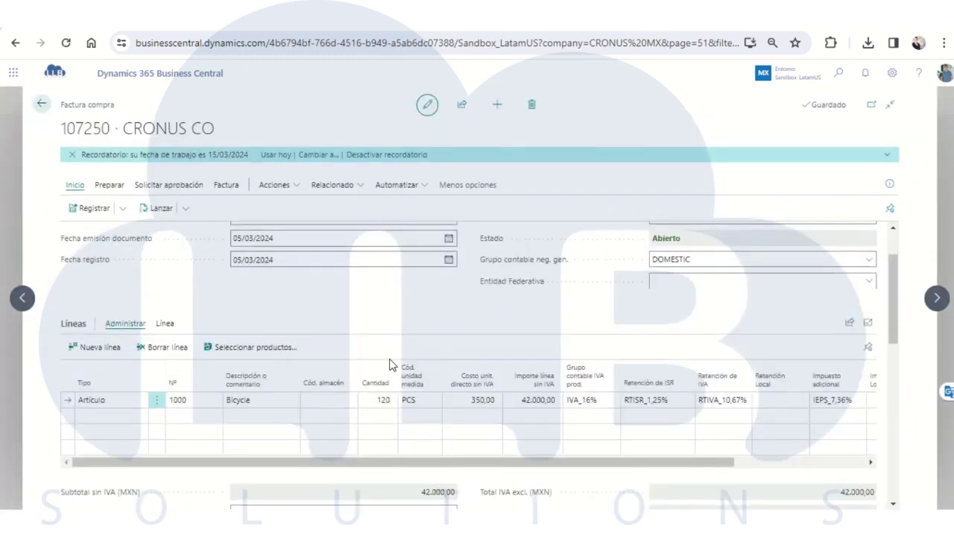
{"action": "left_click_drag", "start_coordinate": [685, 466], "coordinate": [769, 463]}
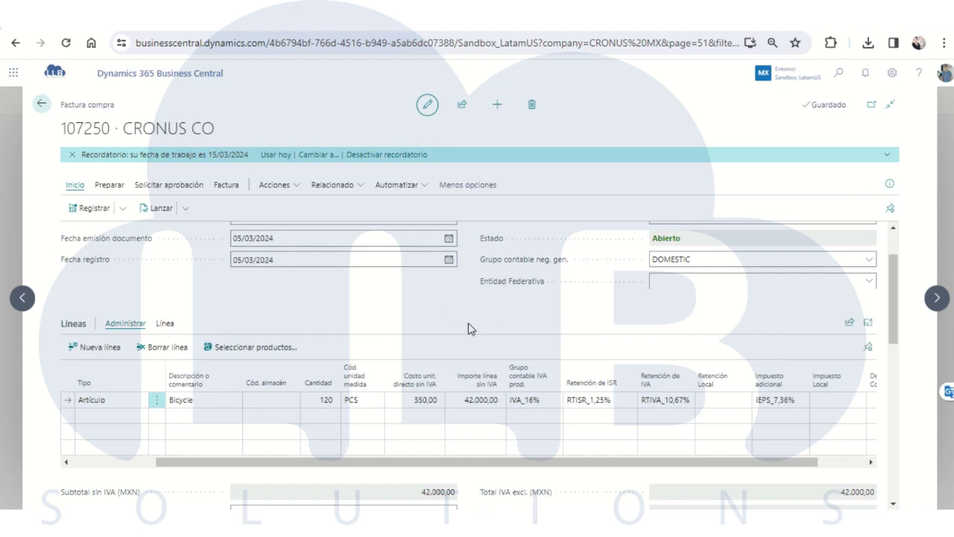
{"action": "left_click", "coordinate": [124, 208]}
{"action": "left_click", "coordinate": [118, 253]}
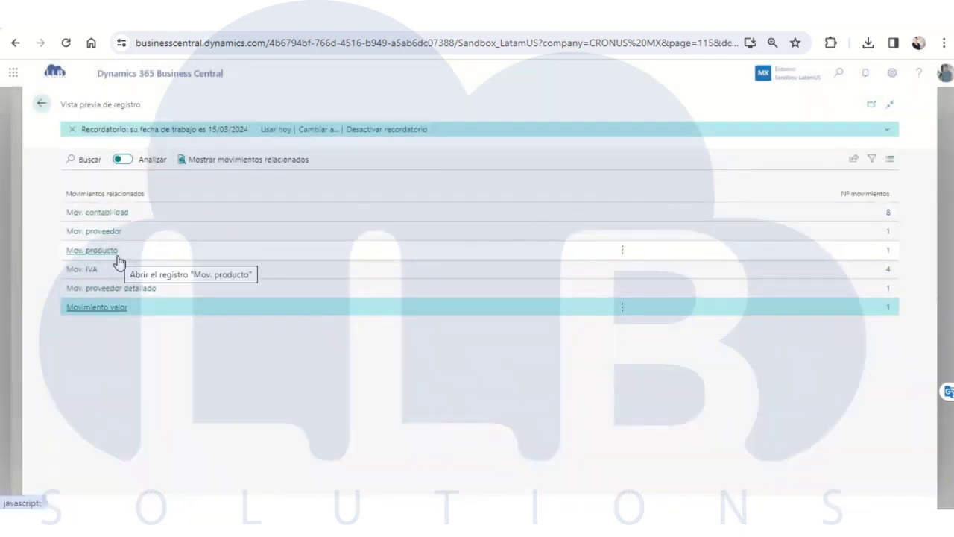
{"action": "left_click", "coordinate": [86, 270]}
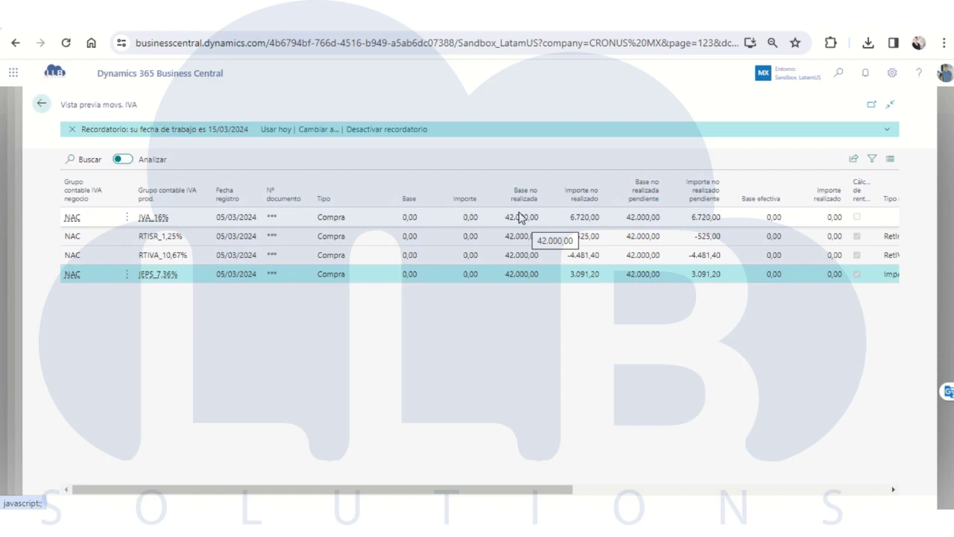
{"action": "left_click", "coordinate": [42, 104]}
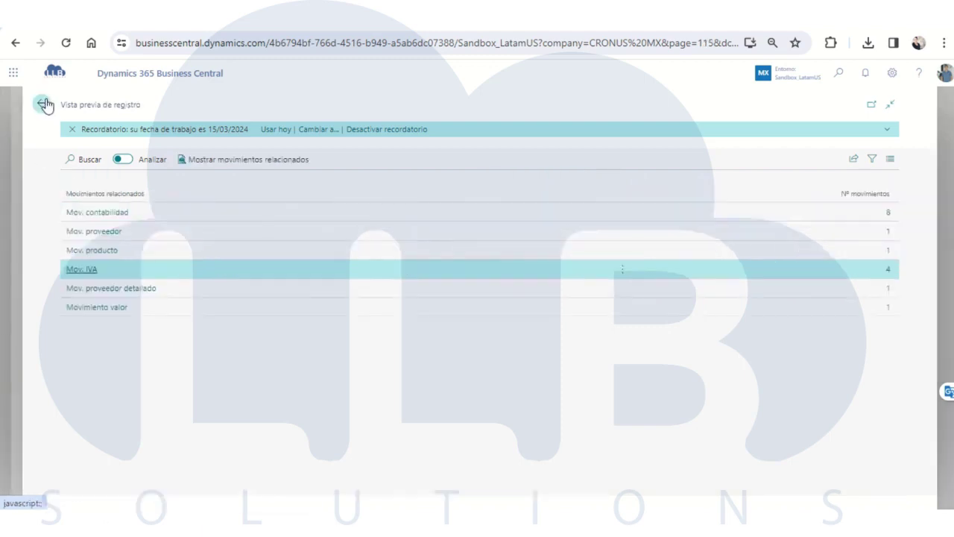
Step: Examine the general ledger entries (Mov. contabilidad) in the posting preview and return to the purchase invoice
{"action": "left_click", "coordinate": [95, 215]}
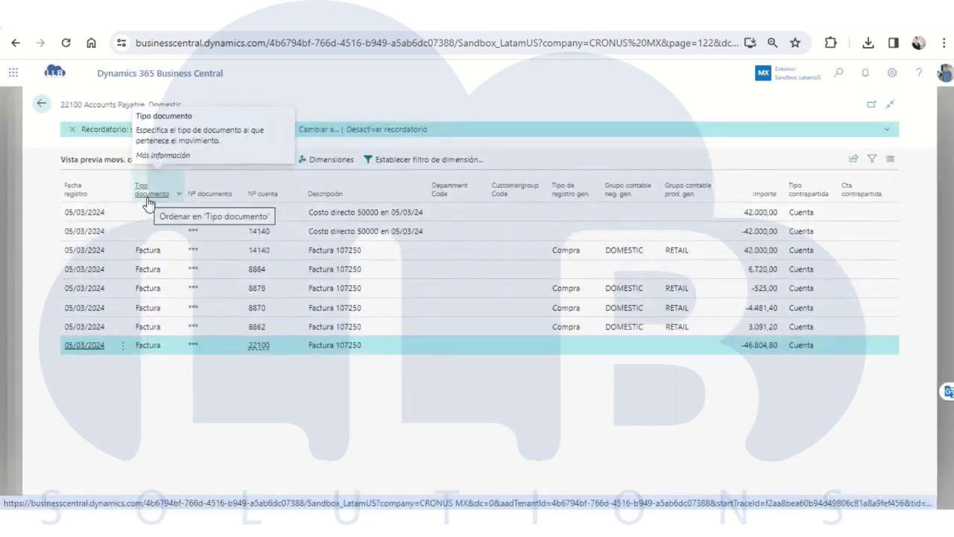
{"action": "left_click", "coordinate": [43, 105]}
{"action": "left_click", "coordinate": [42, 105]}
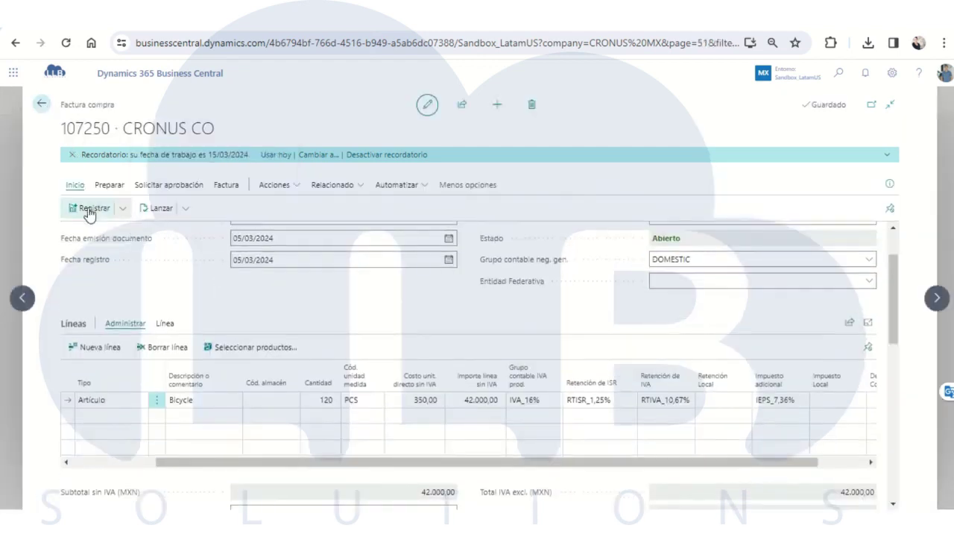
Step: Post the CRONUS CO purchase invoice, check the list of available companies, and decline to open the posted invoice
{"action": "left_click", "coordinate": [92, 209]}
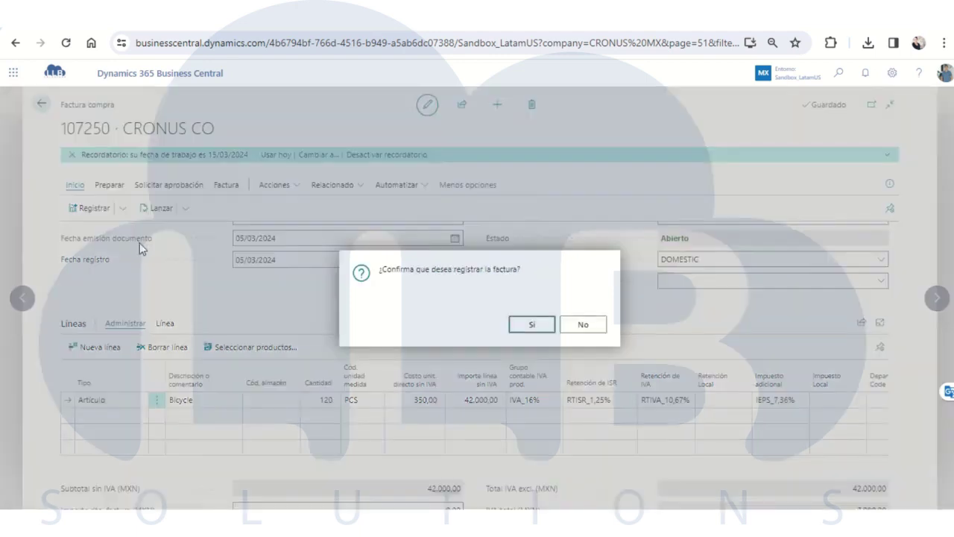
{"action": "left_click", "coordinate": [521, 325]}
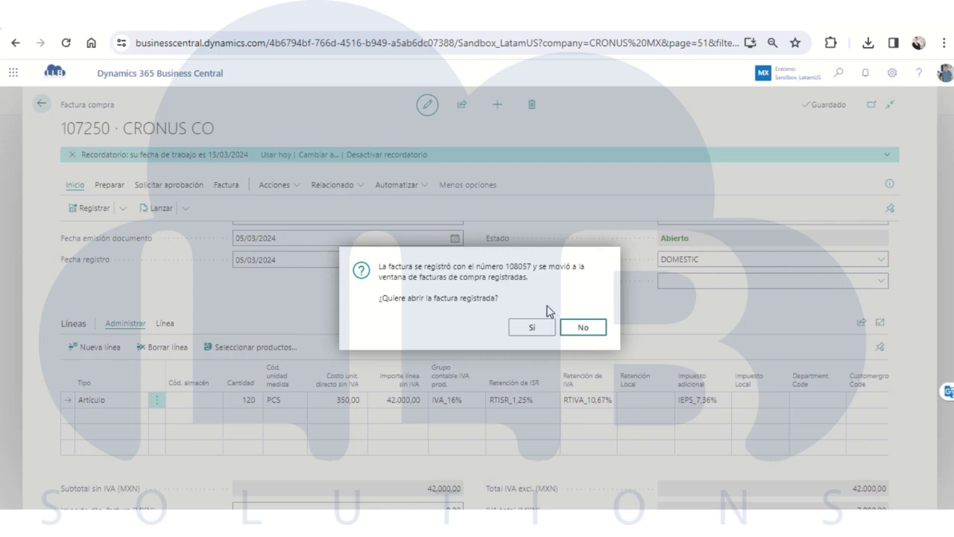
{"action": "left_click", "coordinate": [779, 78]}
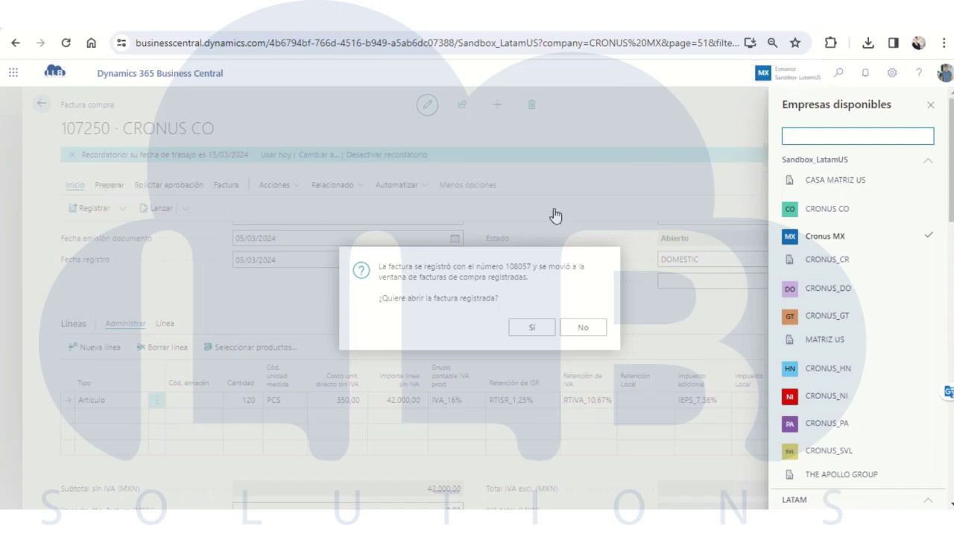
{"action": "left_click", "coordinate": [536, 197]}
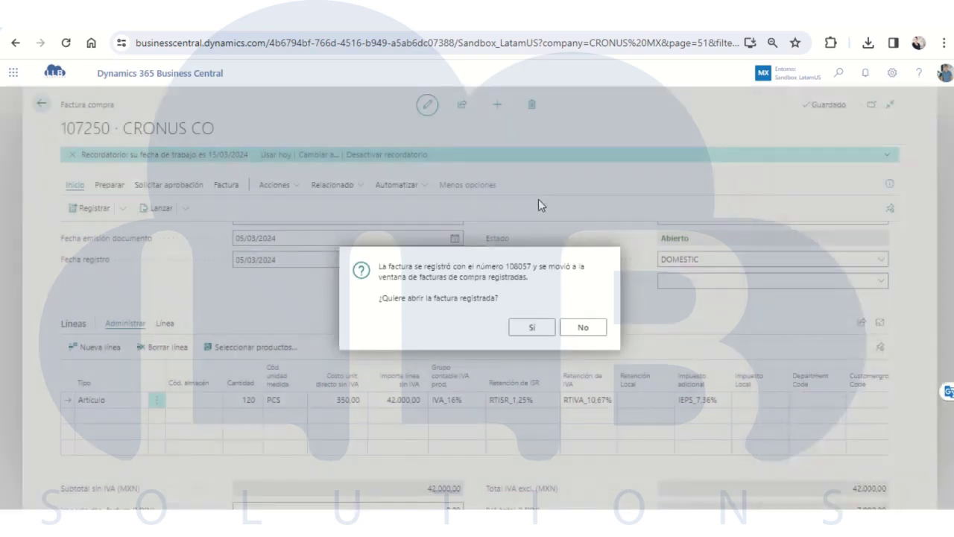
{"action": "left_click", "coordinate": [578, 331]}
Step: Switch to the CASA MATRIZ US company, check it among the available companies, and open its chart of accounts (Catálogo de cuentas)
{"action": "left_click", "coordinate": [132, 111]}
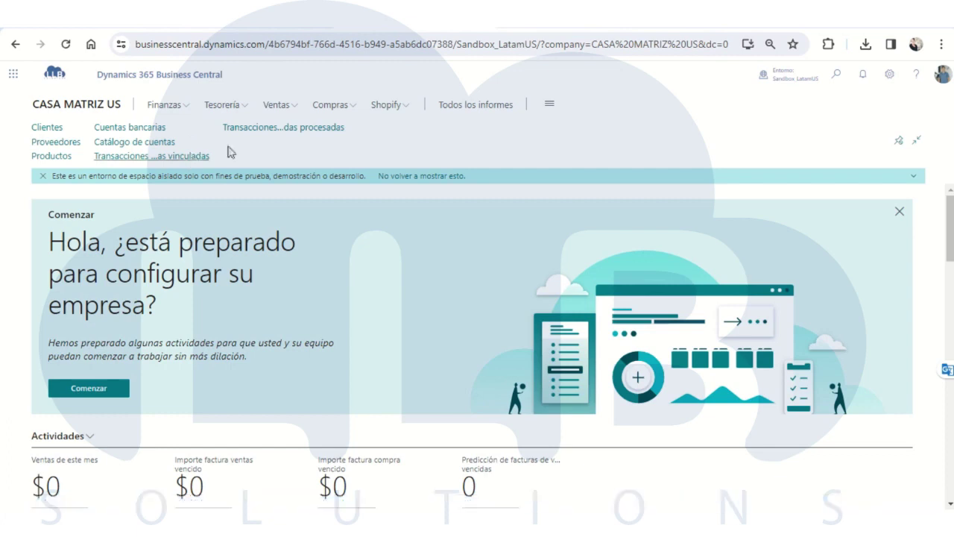
{"action": "left_click", "coordinate": [795, 84]}
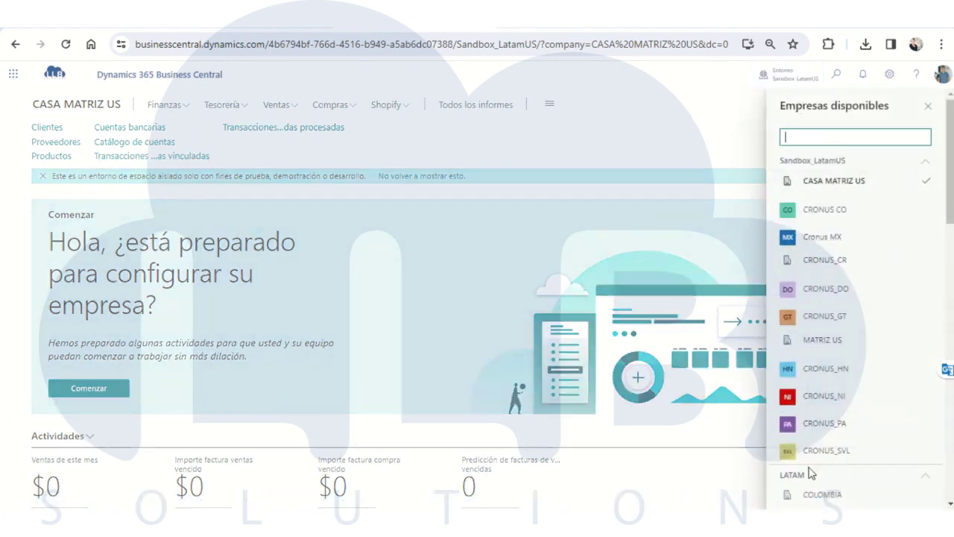
{"action": "left_click", "coordinate": [649, 161]}
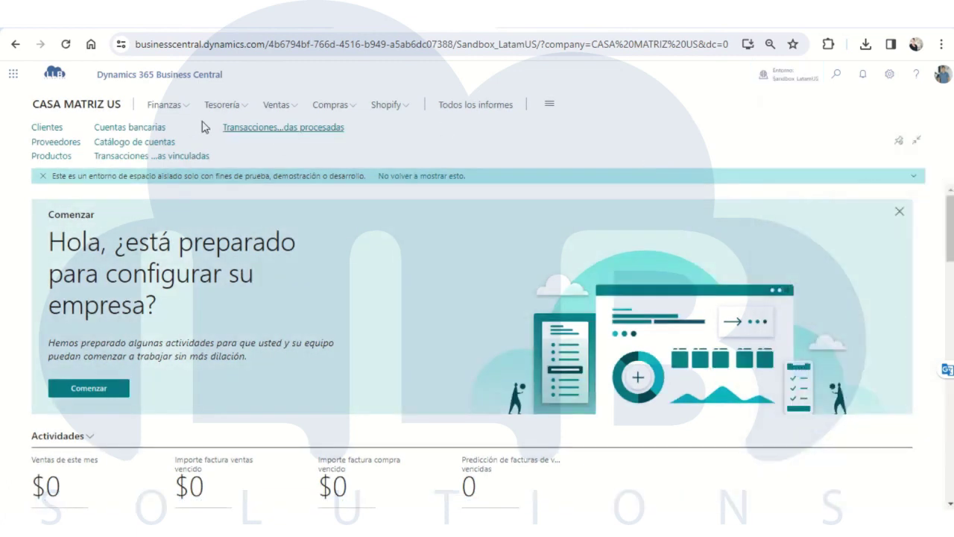
{"action": "left_click", "coordinate": [175, 111]}
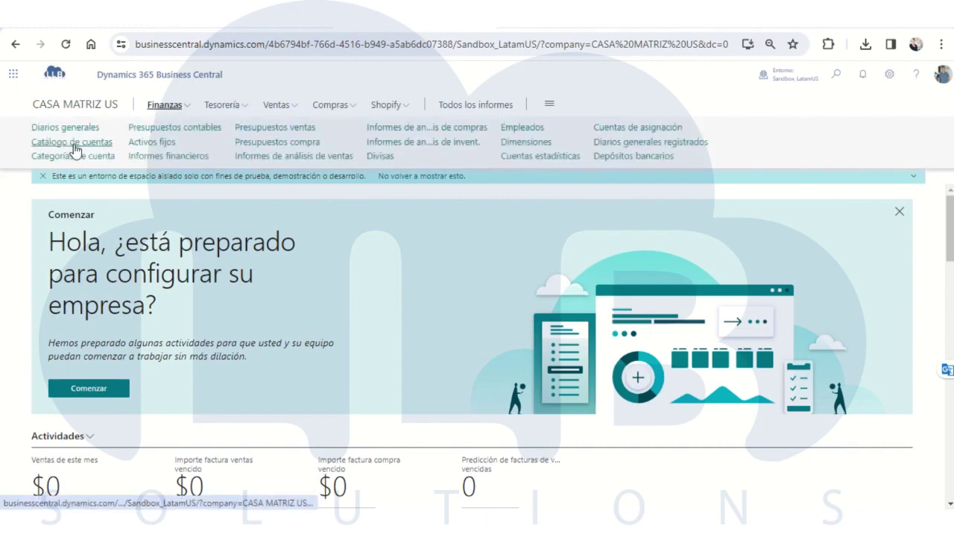
{"action": "left_click", "coordinate": [63, 144]}
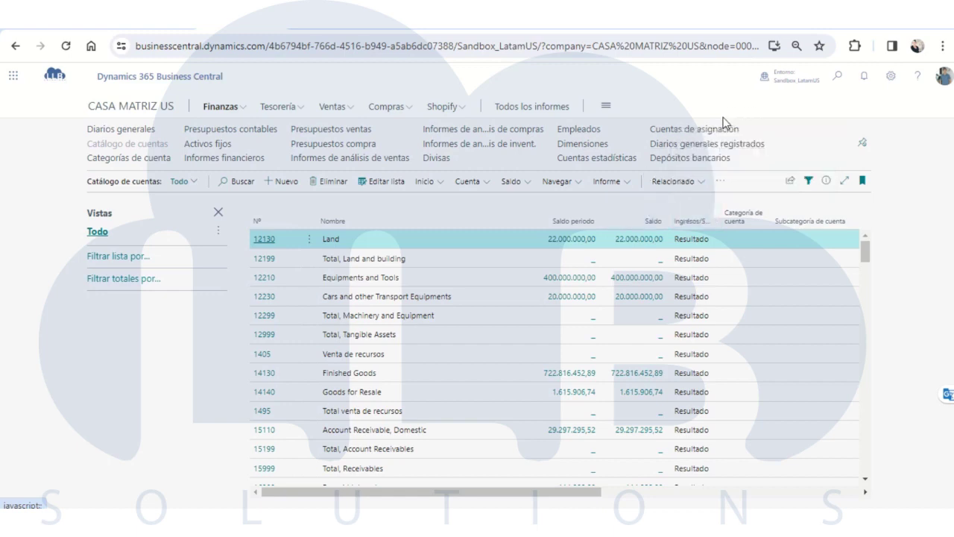
Step: Compare the consolidation debit and credit accounts on the account 12130 (Land) card in CASA MATRIZ US and CRONUS CO
{"action": "left_click", "coordinate": [261, 243]}
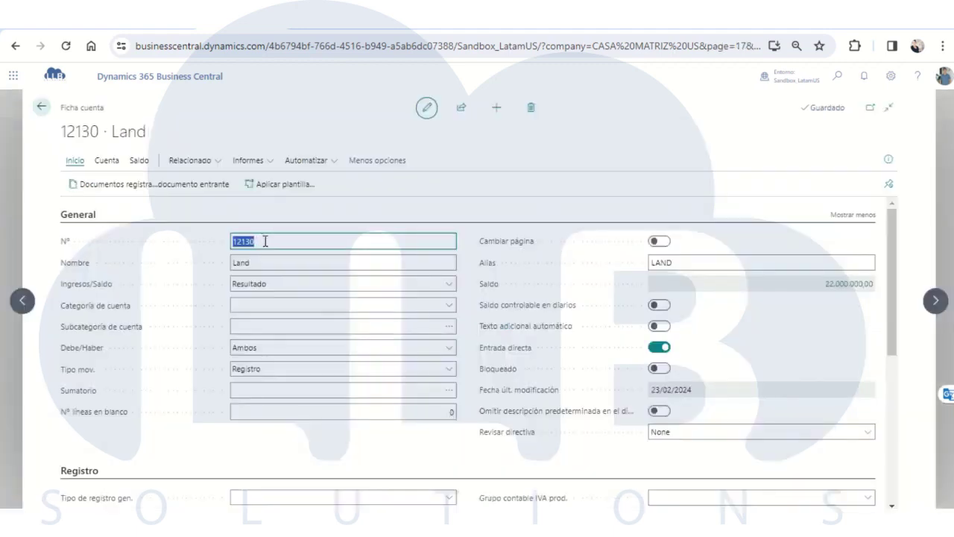
{"action": "scroll", "coordinate": [273, 328], "scroll_direction": "down", "scroll_amount": 5}
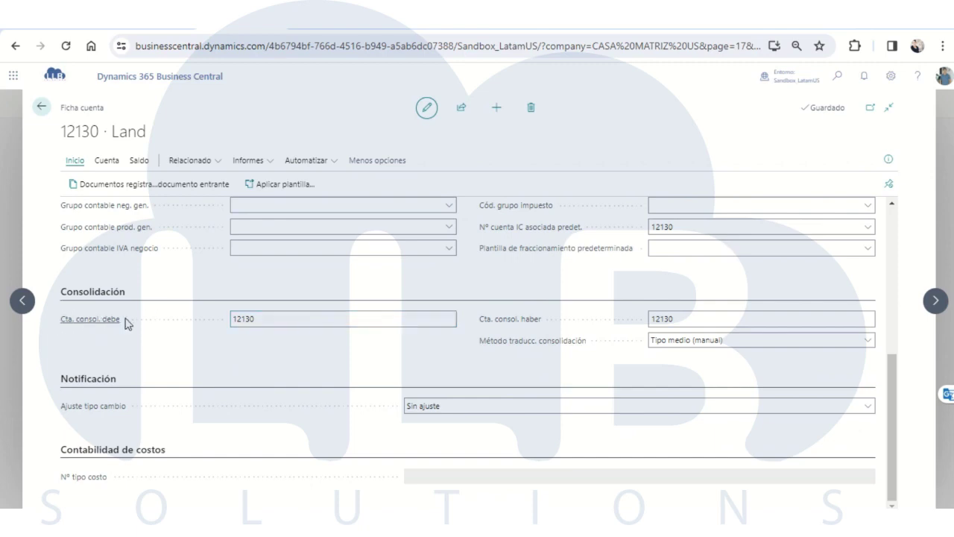
{"action": "mouse_move", "coordinate": [111, 328]}
{"action": "left_click", "coordinate": [154, 30]}
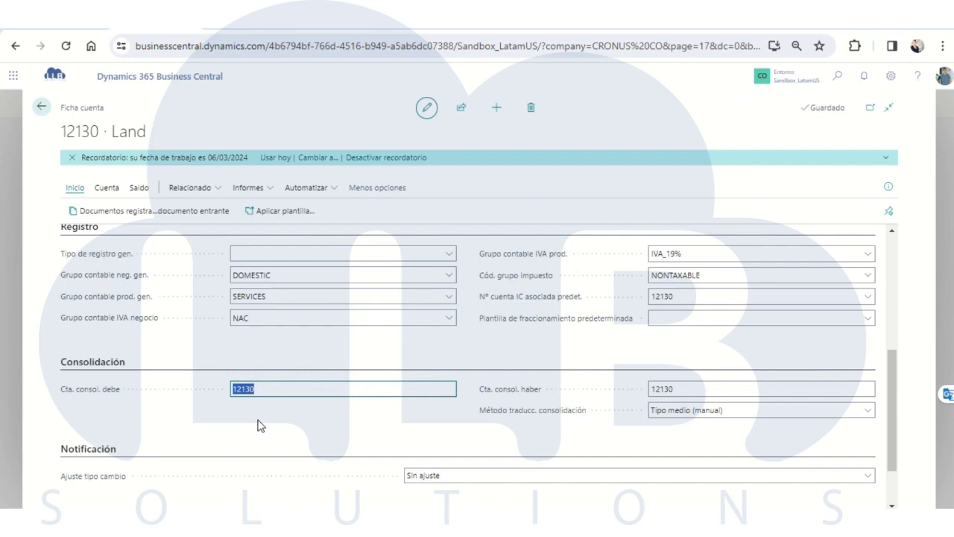
{"action": "left_click", "coordinate": [227, 31]}
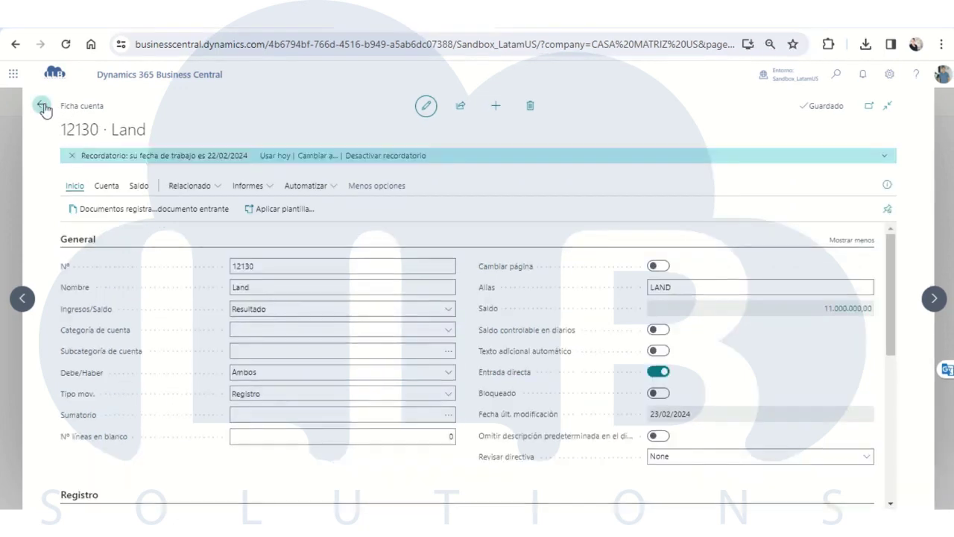
Step: Leave the account card, search for "UNIDAD DE NEG" and open the business units list (Unidades de negocio)
{"action": "left_click", "coordinate": [42, 107]}
{"action": "left_click", "coordinate": [835, 78]}
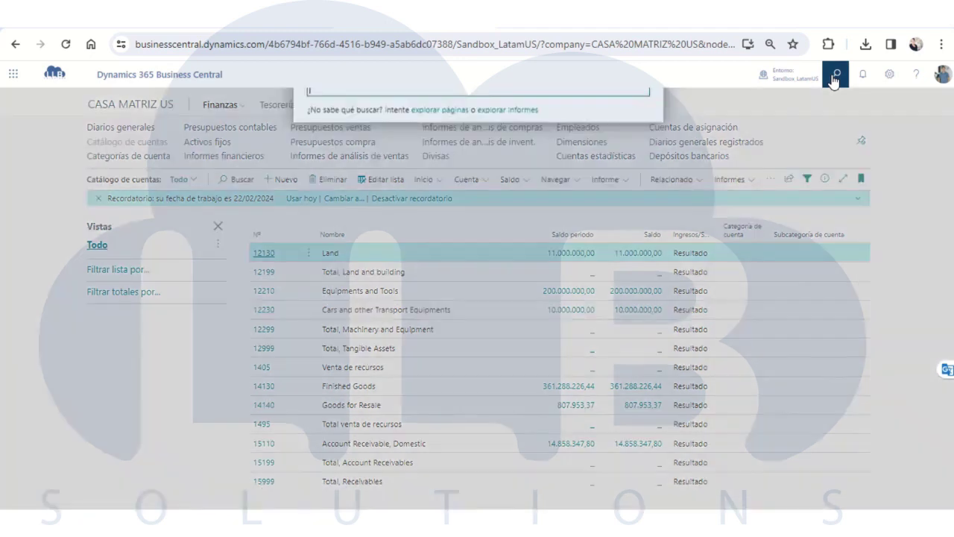
{"action": "type", "text": "UNIDAD D"}
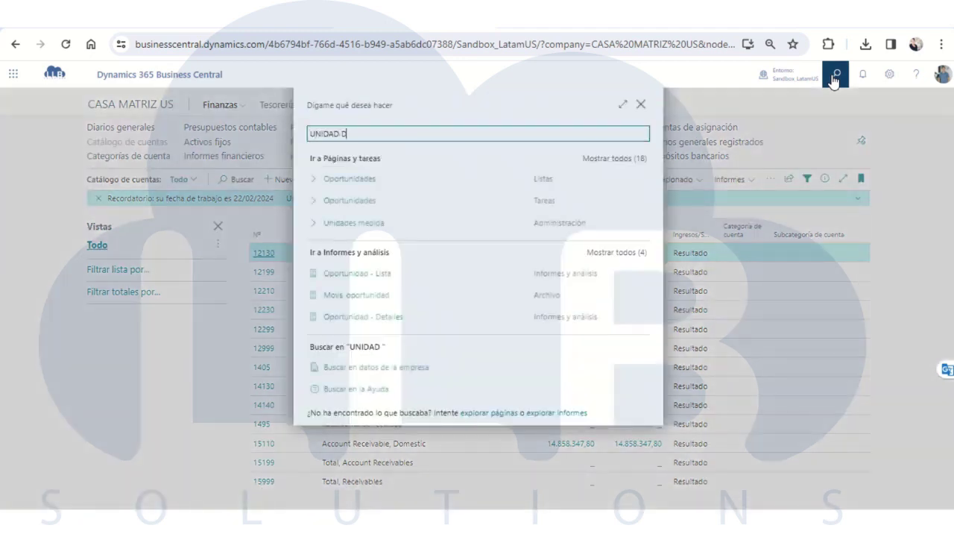
{"action": "type", "text": "E NEG"}
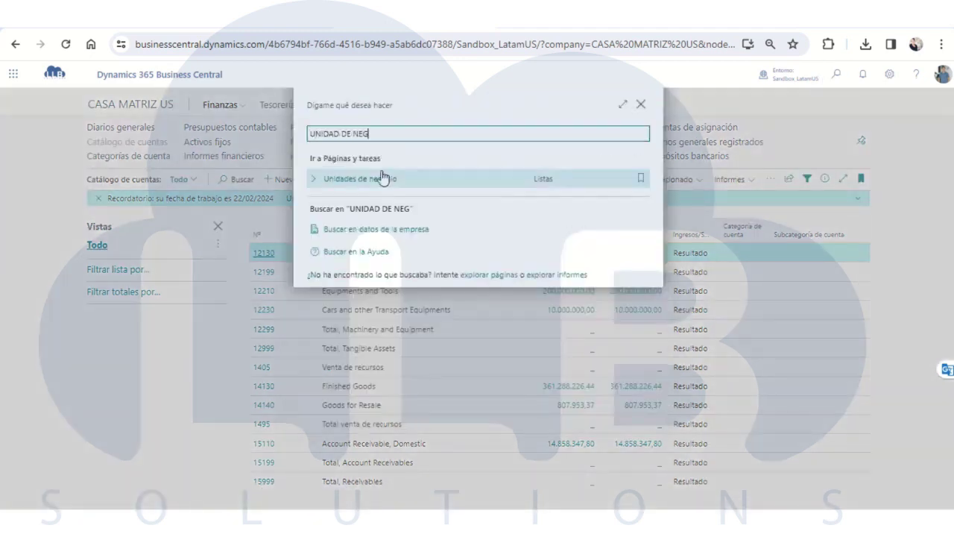
{"action": "left_click", "coordinate": [376, 179]}
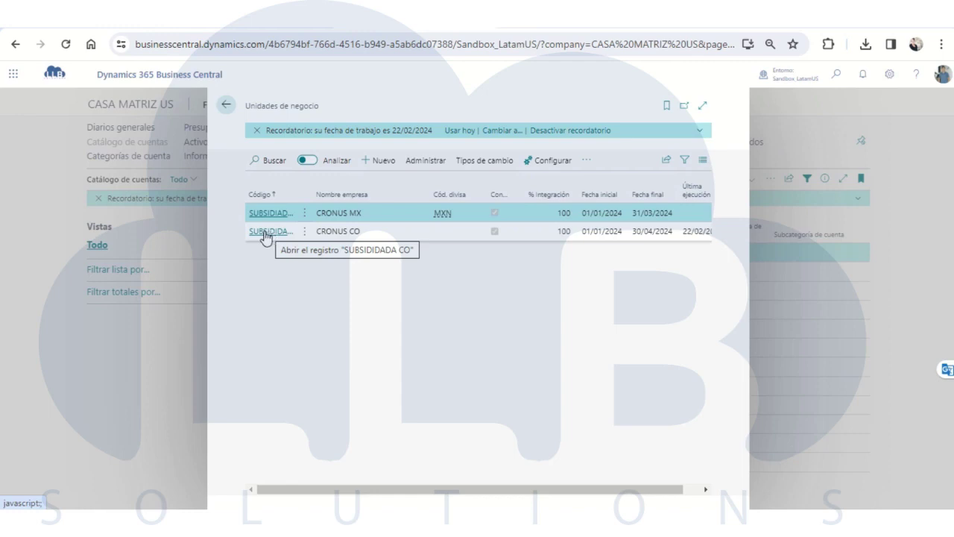
Step: Open the SUBSIDIDADA CO business unit card and start its consolidation database test (Base de datos de prueba)
{"action": "left_click", "coordinate": [270, 232]}
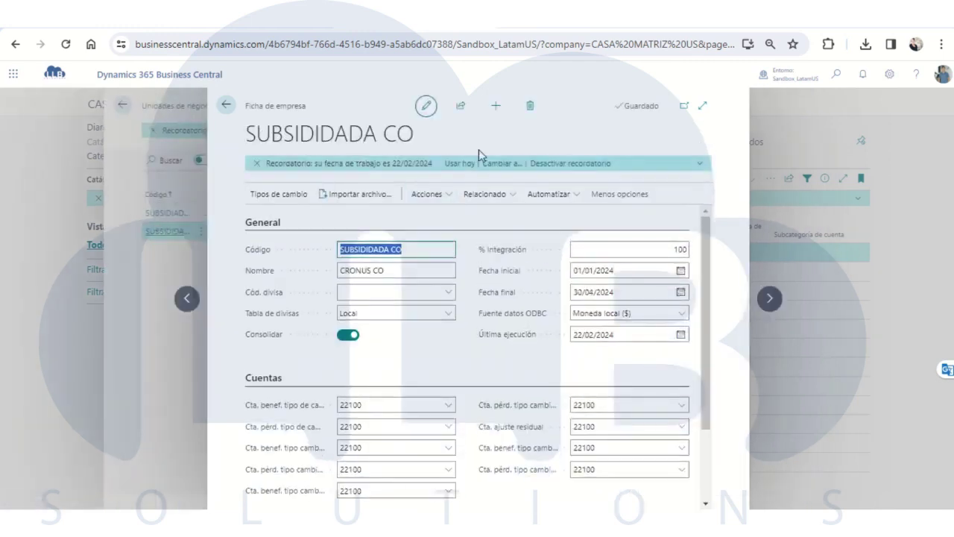
{"action": "double_click", "coordinate": [410, 139]}
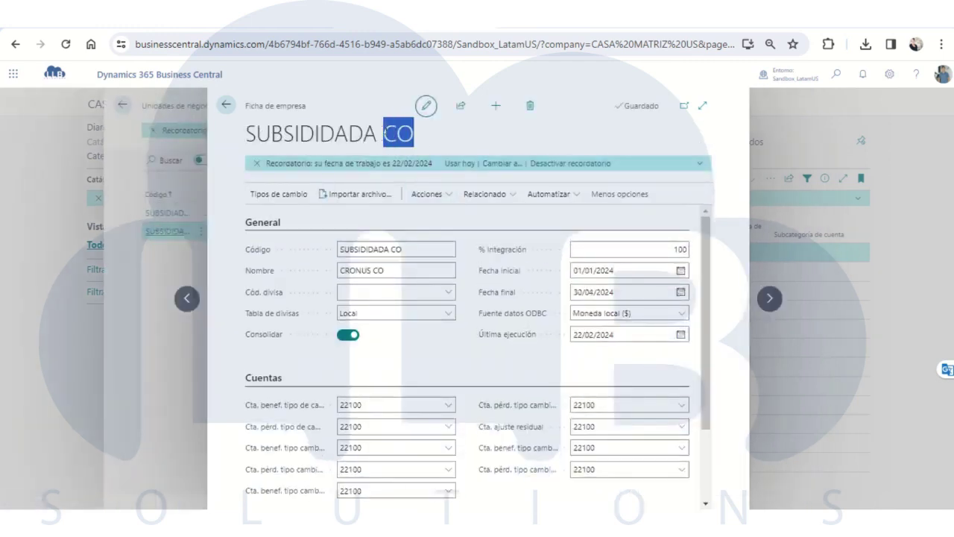
{"action": "left_click", "coordinate": [413, 249]}
{"action": "left_click", "coordinate": [439, 197]}
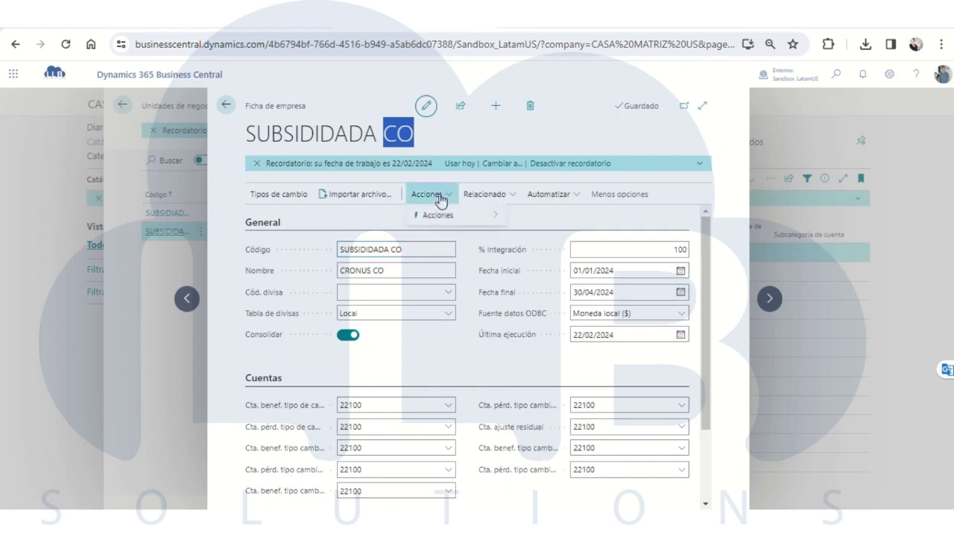
{"action": "mouse_move", "coordinate": [431, 216]}
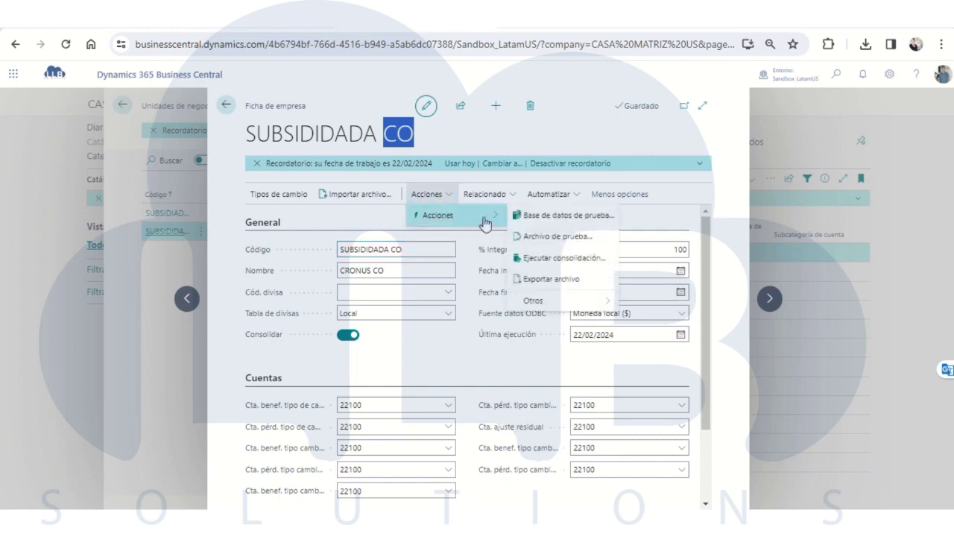
{"action": "left_click", "coordinate": [556, 217]}
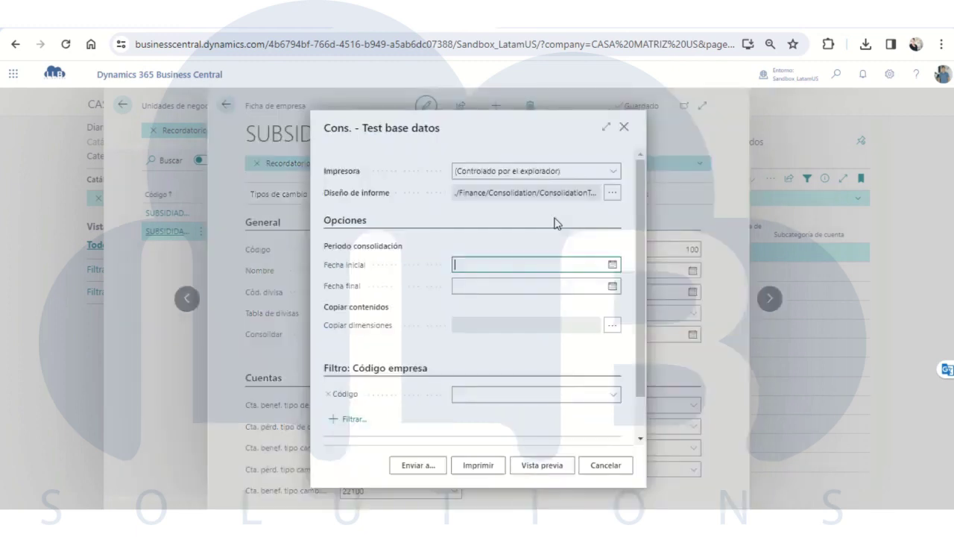
Step: Set the consolidation test period from 01/01/2023 to 29/02/2024
{"action": "left_click", "coordinate": [501, 265]}
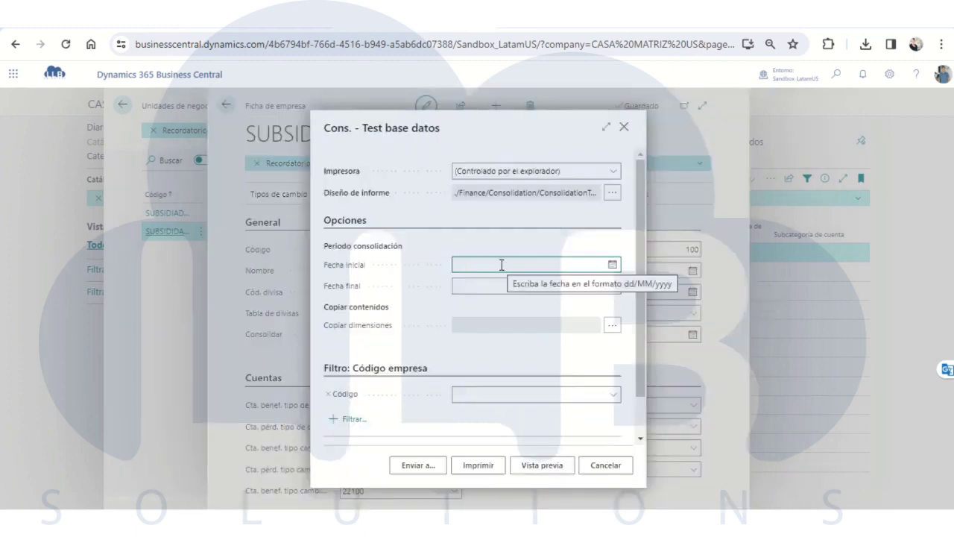
{"action": "left_click", "coordinate": [612, 264]}
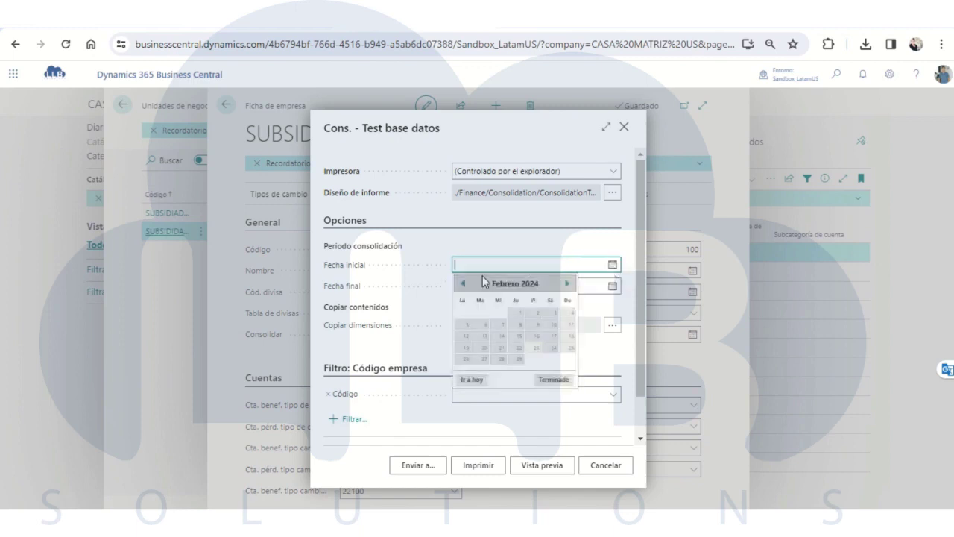
{"action": "left_click", "coordinate": [466, 312]}
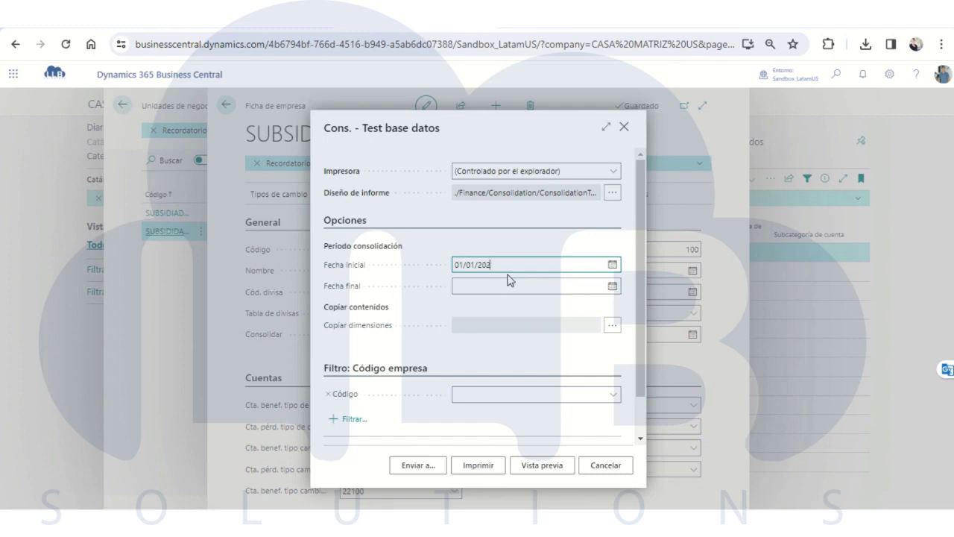
{"action": "left_click", "coordinate": [494, 283]}
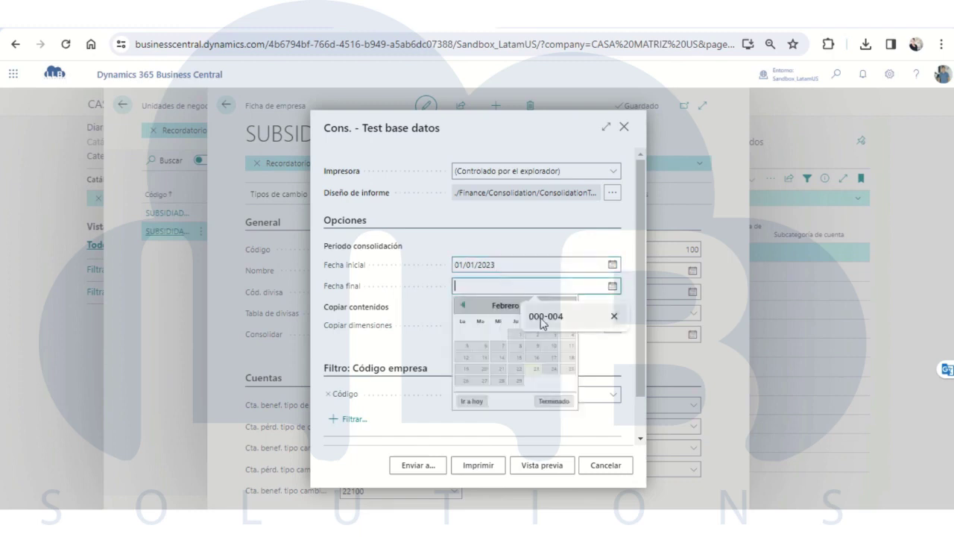
{"action": "left_click", "coordinate": [517, 387]}
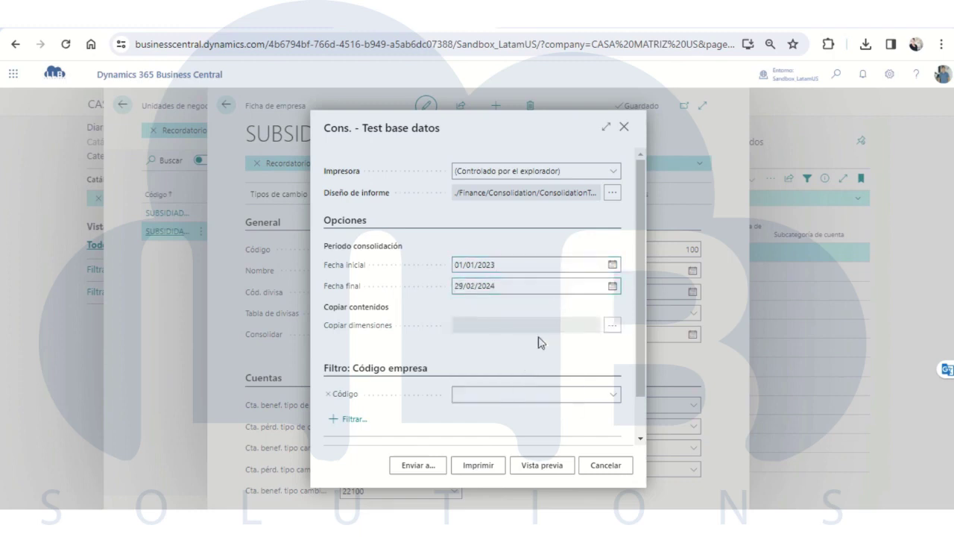
Step: Filter the consolidation test to business unit SUBSIDIDADA CO and preview the report
{"action": "left_click", "coordinate": [506, 393]}
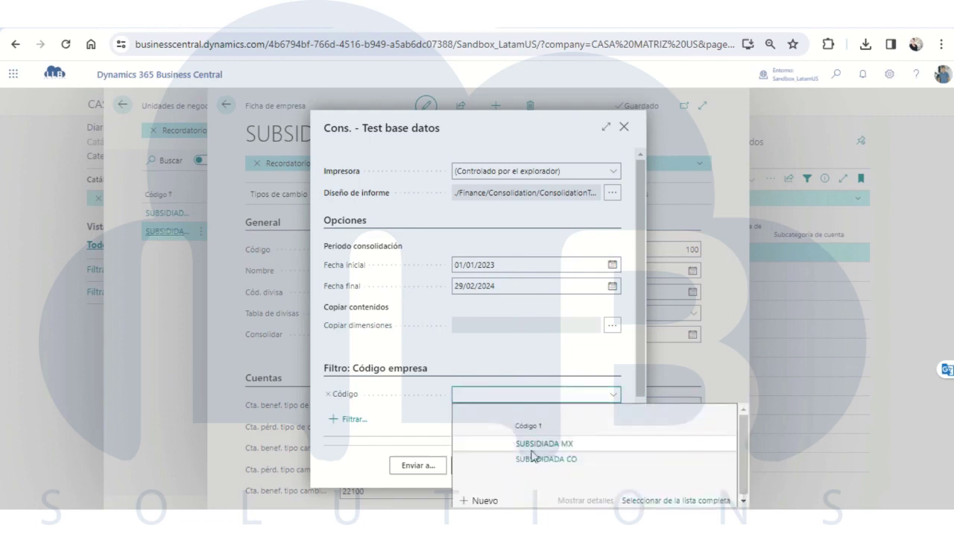
{"action": "left_click", "coordinate": [548, 457]}
{"action": "left_click", "coordinate": [535, 468]}
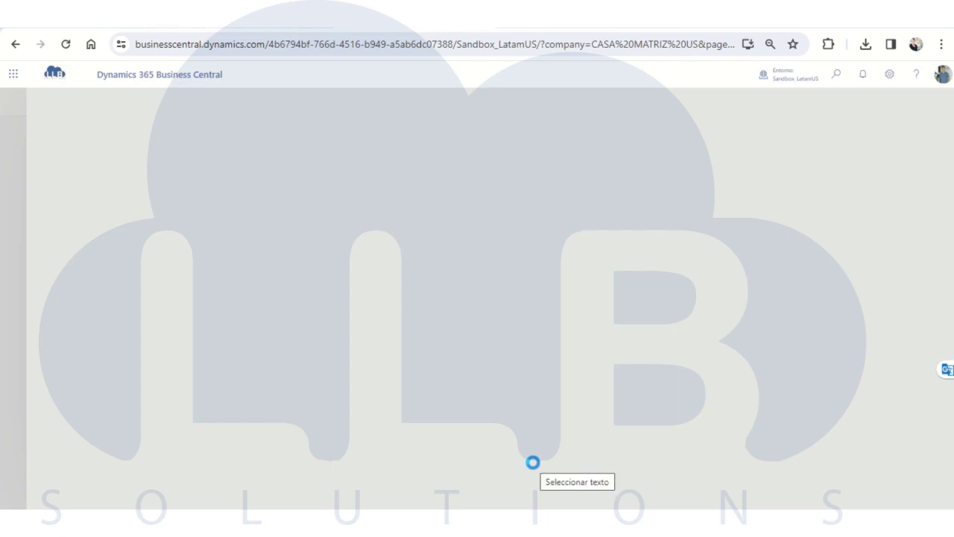
{"action": "left_click", "coordinate": [537, 466]}
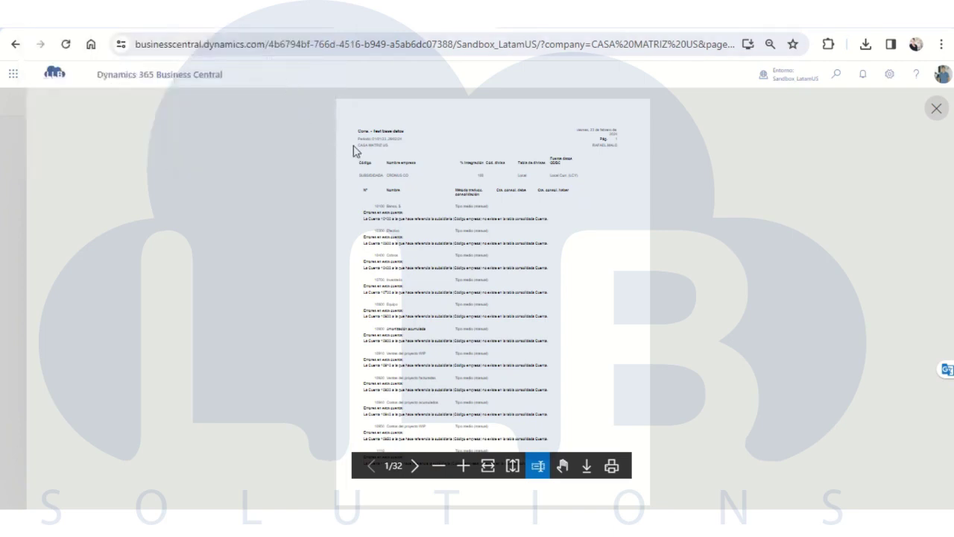
Step: Examine the test report's first pages for account errors and compare account 14130 (Finished Goods) with its consolidation debit account
{"action": "scroll", "coordinate": [512, 281], "scroll_direction": "down", "scroll_amount": 1}
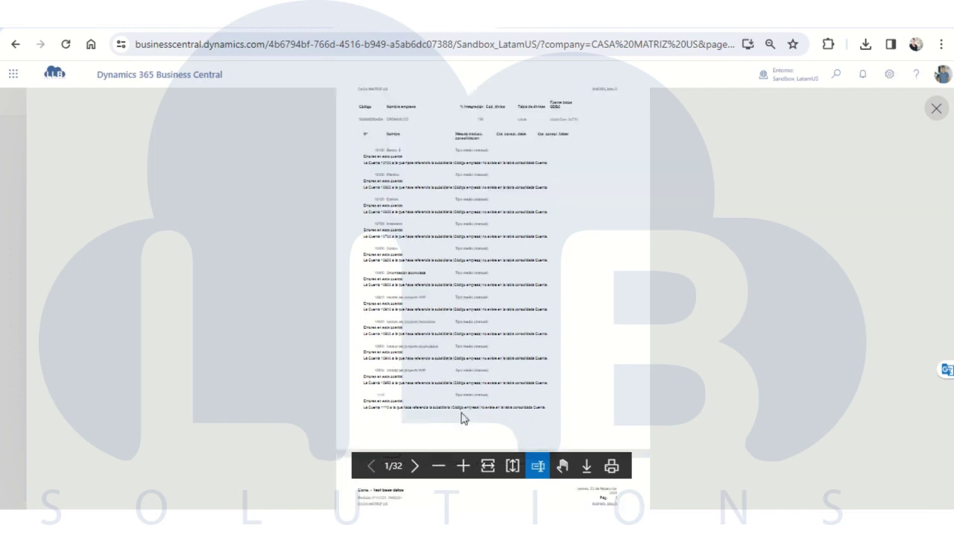
{"action": "scroll", "coordinate": [438, 238], "scroll_direction": "down", "scroll_amount": 4}
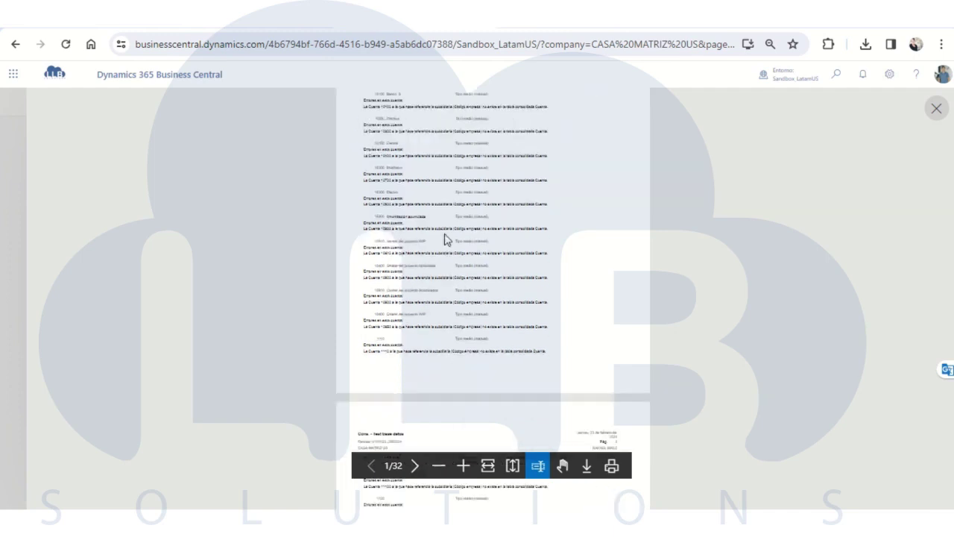
{"action": "scroll", "coordinate": [443, 264], "scroll_direction": "down", "scroll_amount": 6}
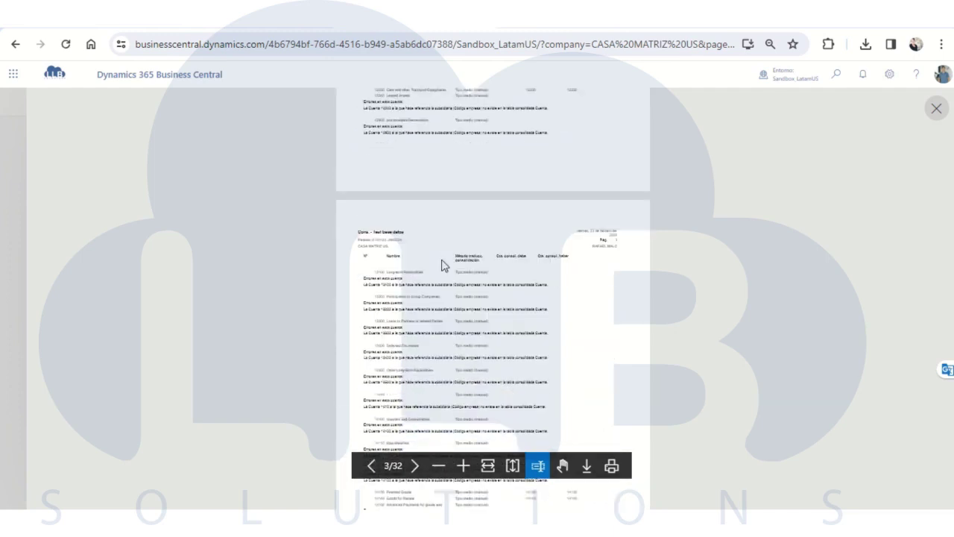
{"action": "left_click", "coordinate": [481, 471]}
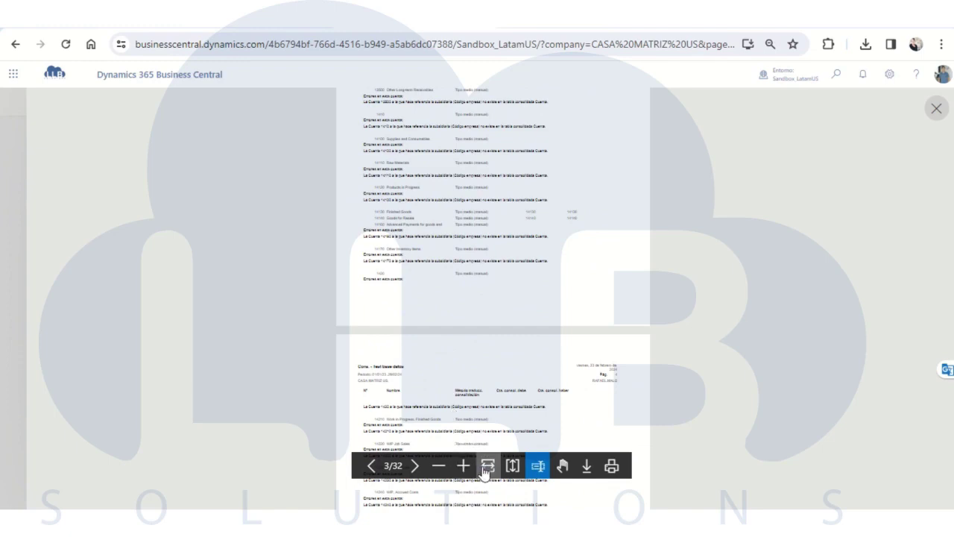
{"action": "scroll", "coordinate": [432, 342], "scroll_direction": "down", "scroll_amount": 1}
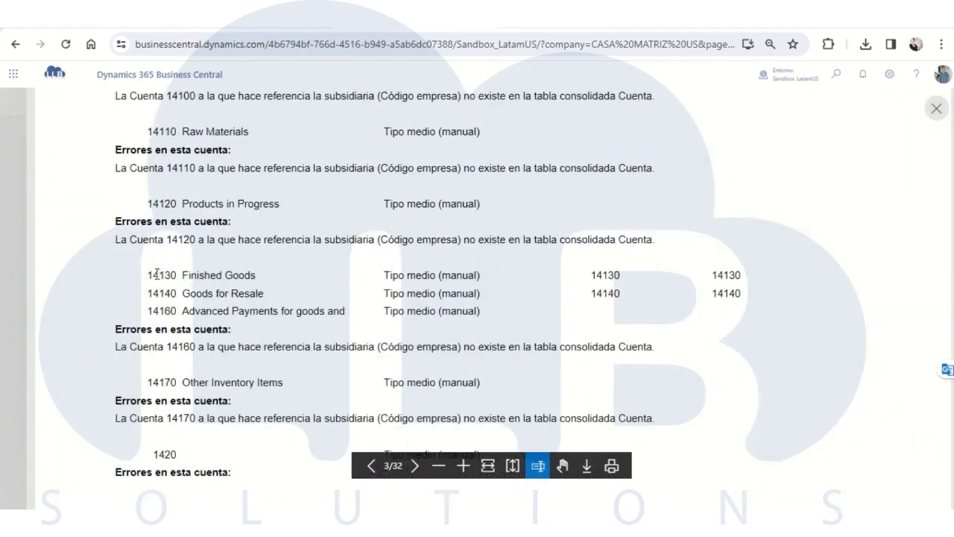
{"action": "left_click_drag", "start_coordinate": [156, 273], "coordinate": [204, 275]}
{"action": "left_click_drag", "start_coordinate": [594, 275], "coordinate": [617, 276]}
{"action": "scroll", "coordinate": [583, 282], "scroll_direction": "up", "scroll_amount": 1}
{"action": "scroll", "coordinate": [596, 330], "scroll_direction": "down", "scroll_amount": 1}
{"action": "scroll", "coordinate": [582, 332], "scroll_direction": "down", "scroll_amount": 6}
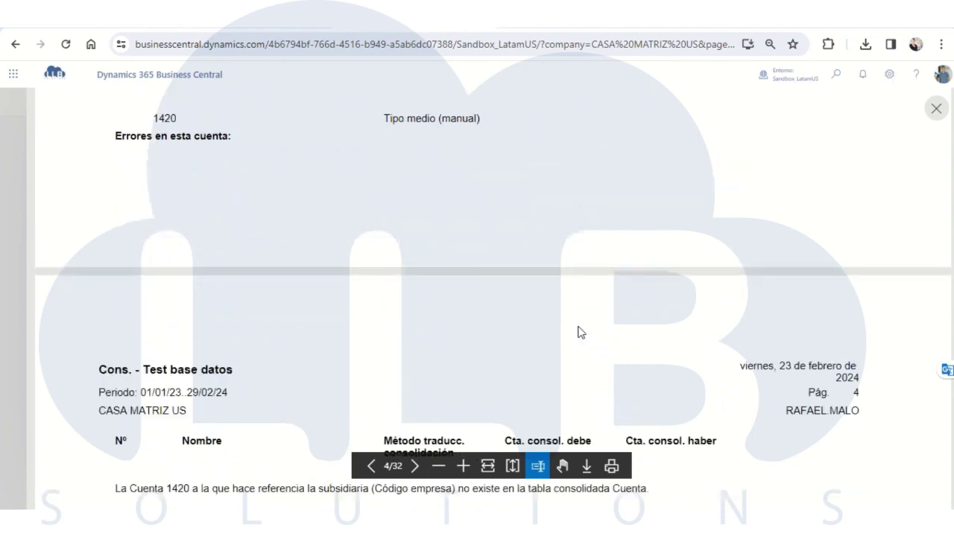
{"action": "scroll", "coordinate": [581, 332], "scroll_direction": "down", "scroll_amount": 15}
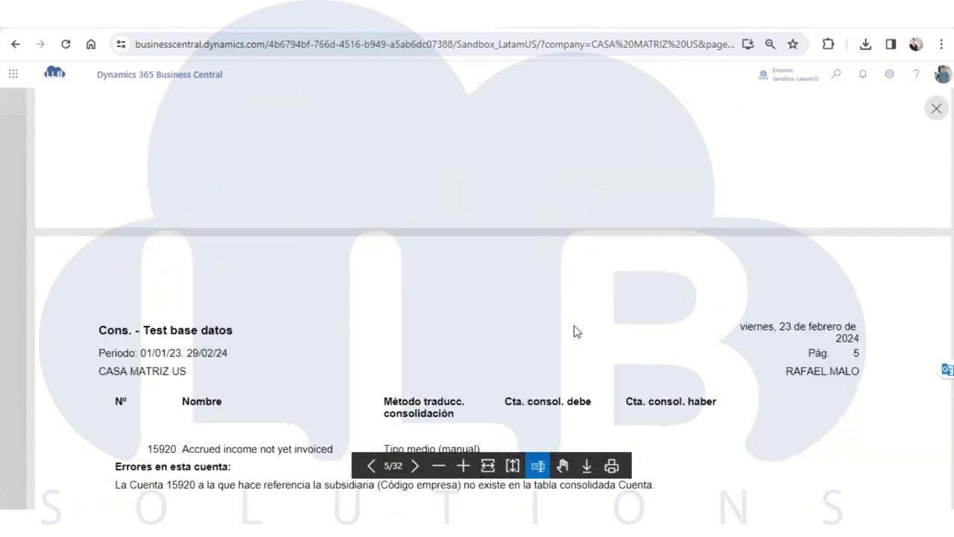
Step: Review the test report's following pages up to page 16, recheck page 14's sales accounts, and close the preview and the test dialog
{"action": "left_click", "coordinate": [439, 466]}
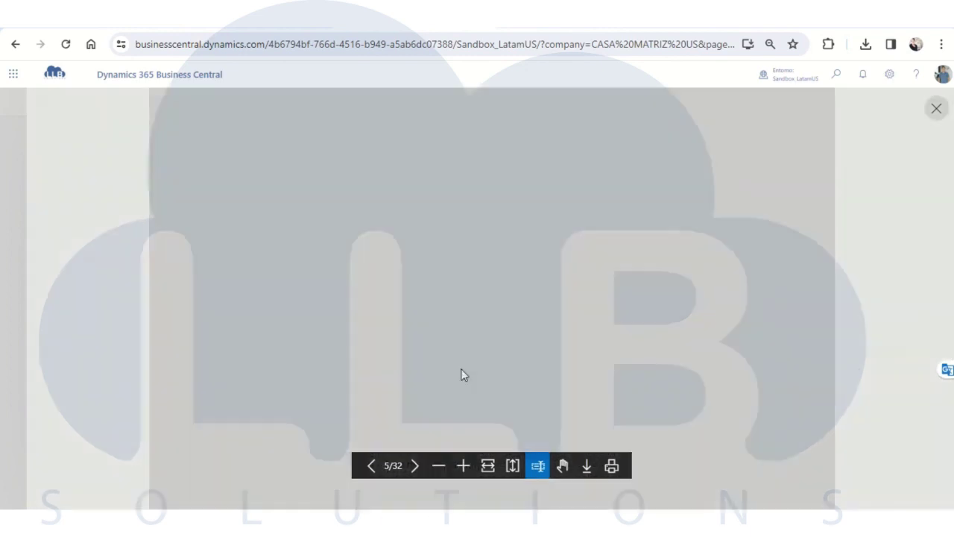
{"action": "scroll", "coordinate": [466, 365], "scroll_direction": "down", "scroll_amount": 8}
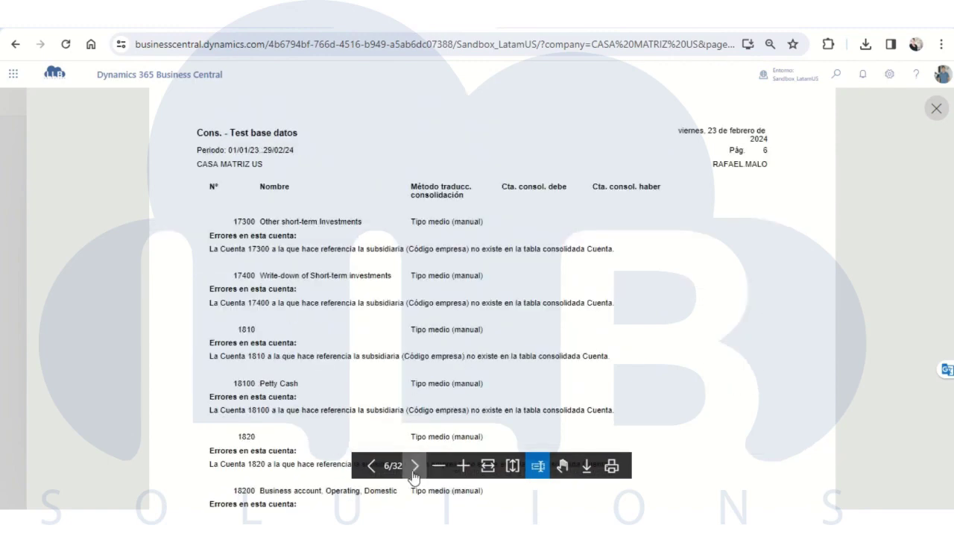
{"action": "left_click", "coordinate": [414, 466]}
{"action": "scroll", "coordinate": [400, 391], "scroll_direction": "down", "scroll_amount": 5}
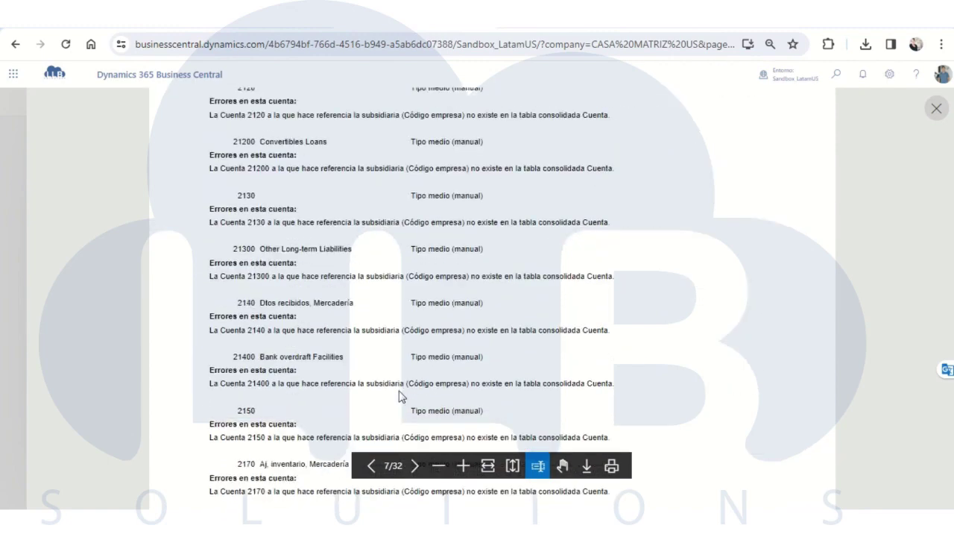
{"action": "left_click", "coordinate": [411, 464]}
{"action": "left_click", "coordinate": [411, 465]}
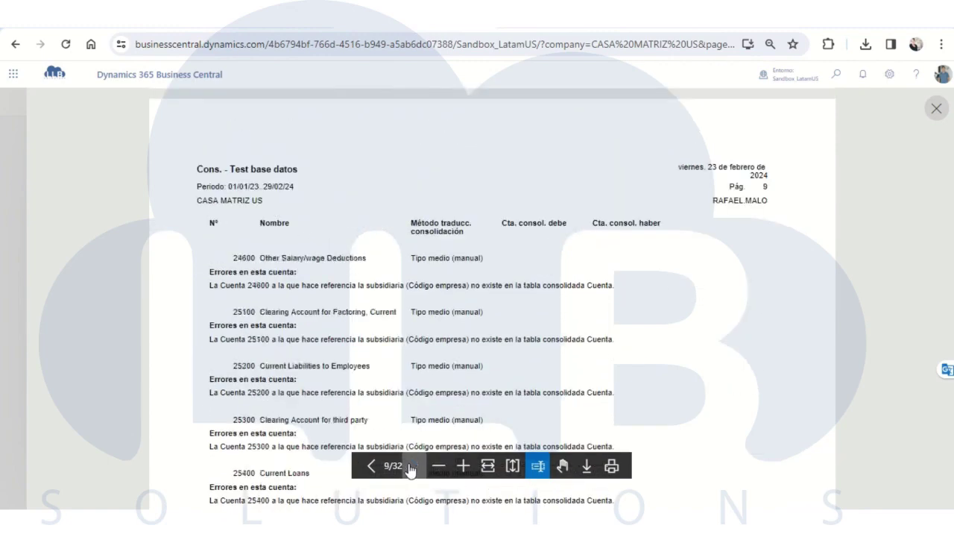
{"action": "left_click", "coordinate": [411, 466]}
{"action": "left_click", "coordinate": [411, 466]}
{"action": "left_click", "coordinate": [410, 466]}
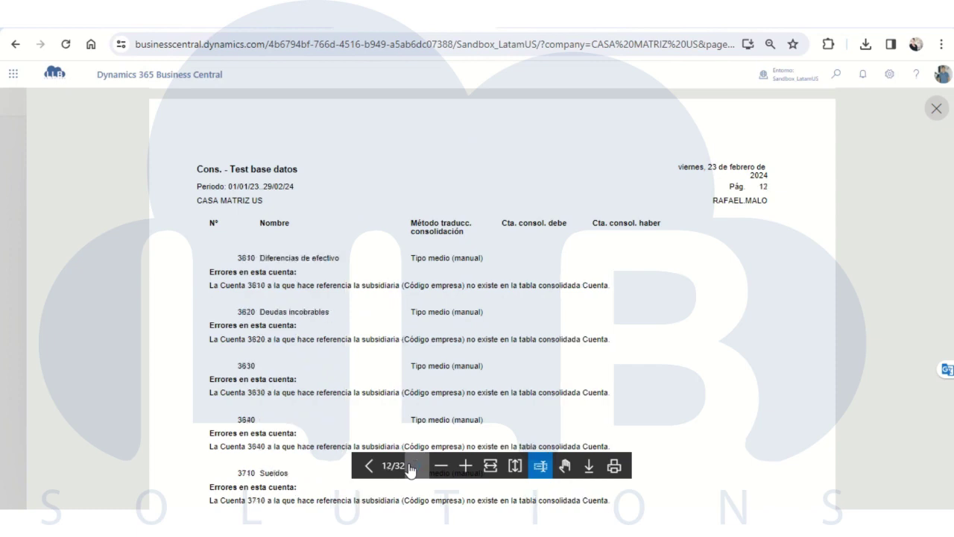
{"action": "left_click", "coordinate": [410, 466]}
{"action": "left_click", "coordinate": [411, 466]}
{"action": "left_click", "coordinate": [410, 466]}
{"action": "left_click", "coordinate": [411, 465]}
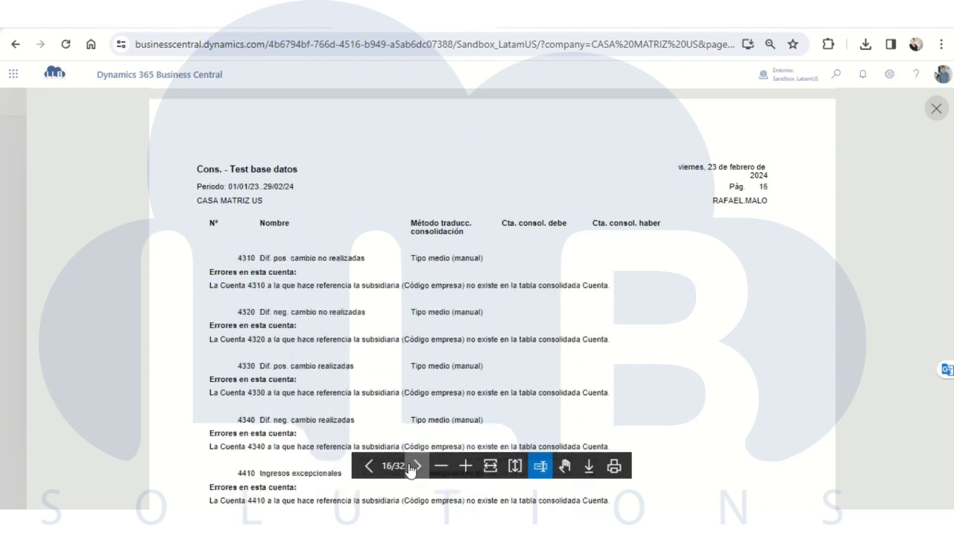
{"action": "left_click", "coordinate": [378, 466]}
{"action": "left_click", "coordinate": [378, 466]}
{"action": "scroll", "coordinate": [433, 380], "scroll_direction": "down", "scroll_amount": 2}
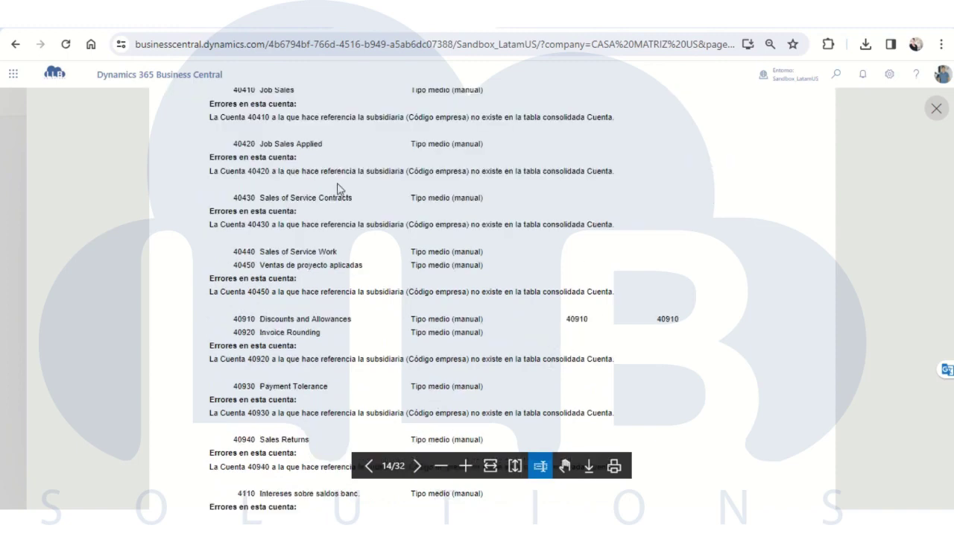
{"action": "key", "text": "Escape"}
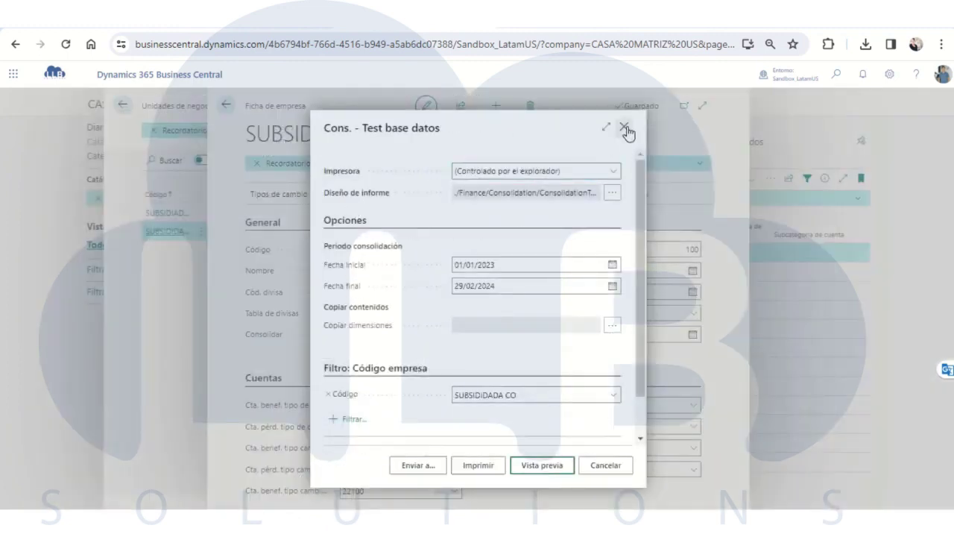
{"action": "left_click", "coordinate": [624, 126]}
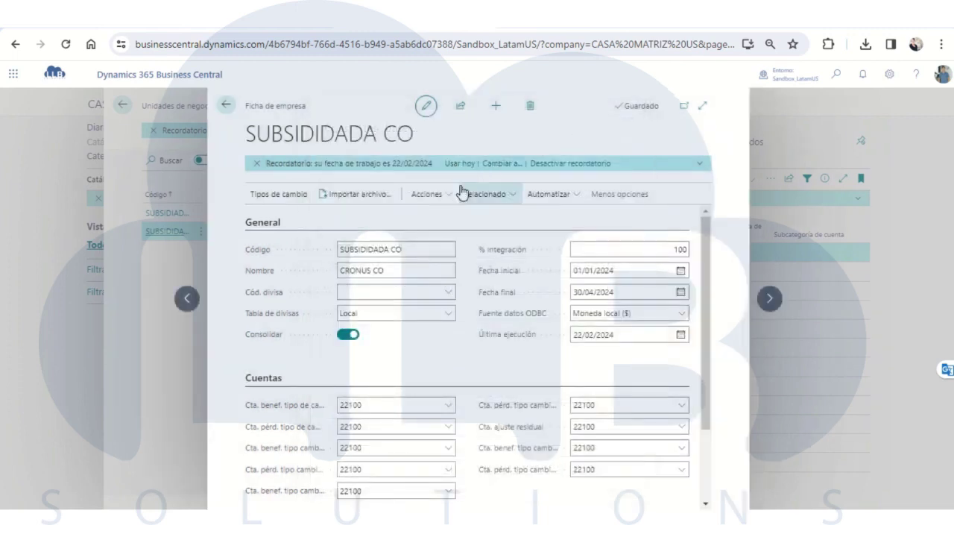
Step: Run the consolidation (Ejecutar consolidación) for SUBSIDIDADA CO with period 22/02/2024 to 22/02/2024 and document number TEST1
{"action": "left_click", "coordinate": [436, 197]}
{"action": "mouse_move", "coordinate": [448, 216]}
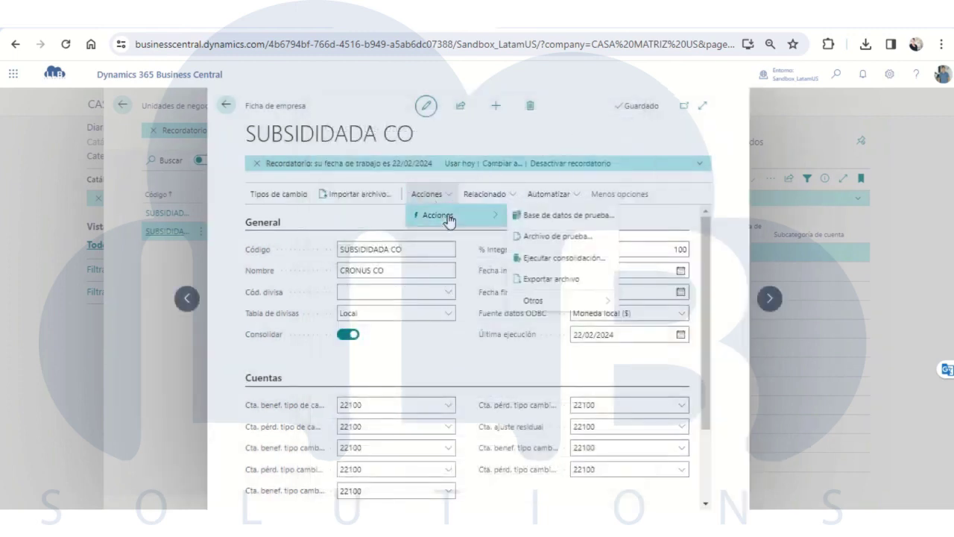
{"action": "left_click", "coordinate": [565, 258]}
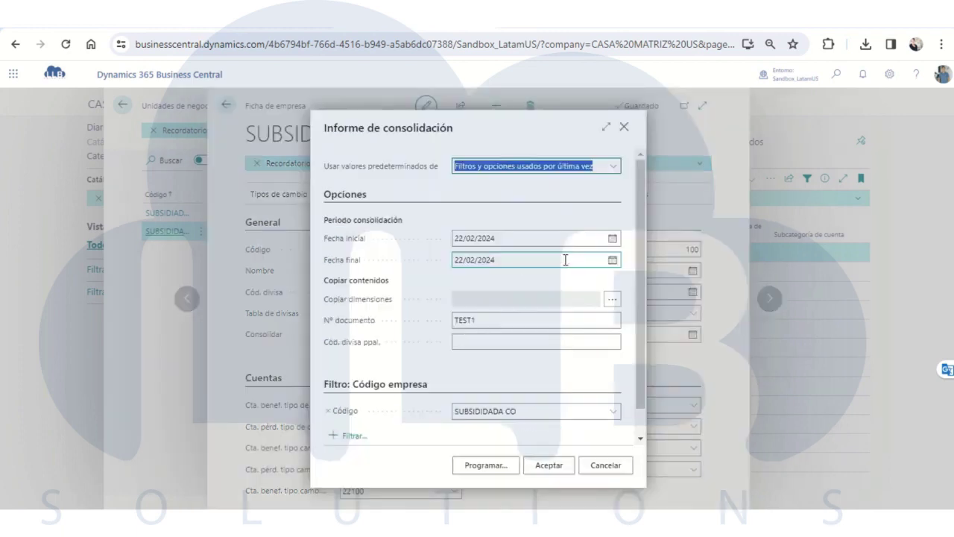
{"action": "left_click", "coordinate": [463, 325]}
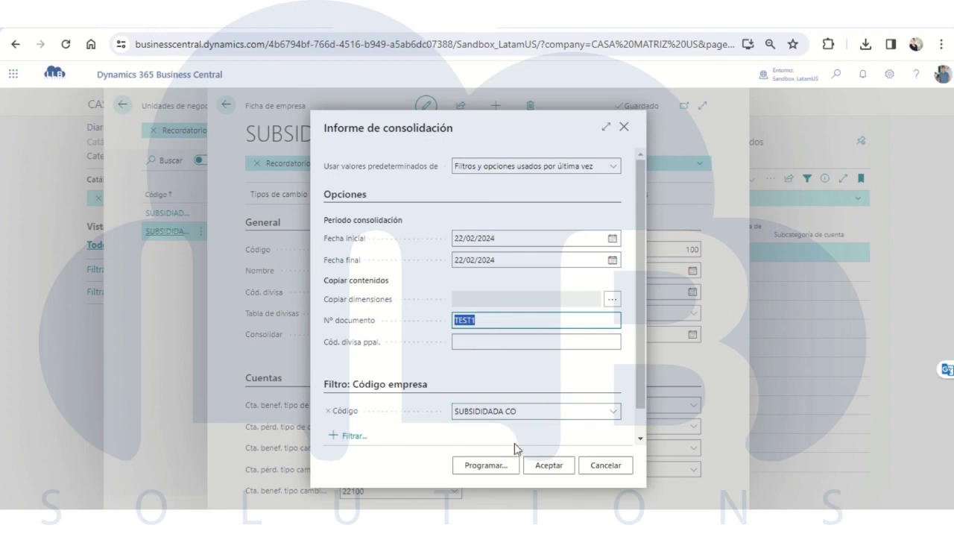
{"action": "left_click", "coordinate": [548, 465]}
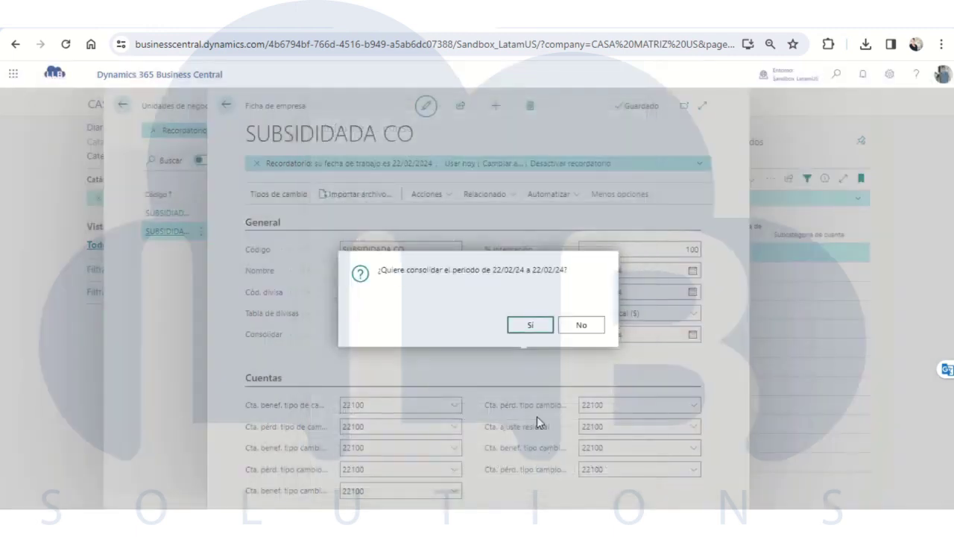
{"action": "left_click", "coordinate": [514, 326]}
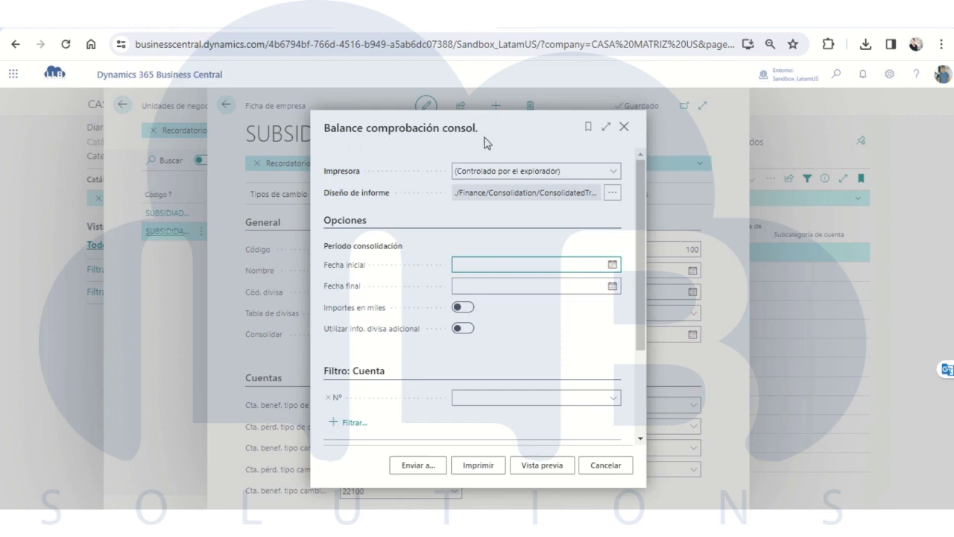
Step: Preview the consolidated trial balance for 01/01/2023 to 28/02/2024 with amounts in thousands (Importes en miles) enabled
{"action": "left_click", "coordinate": [612, 264]}
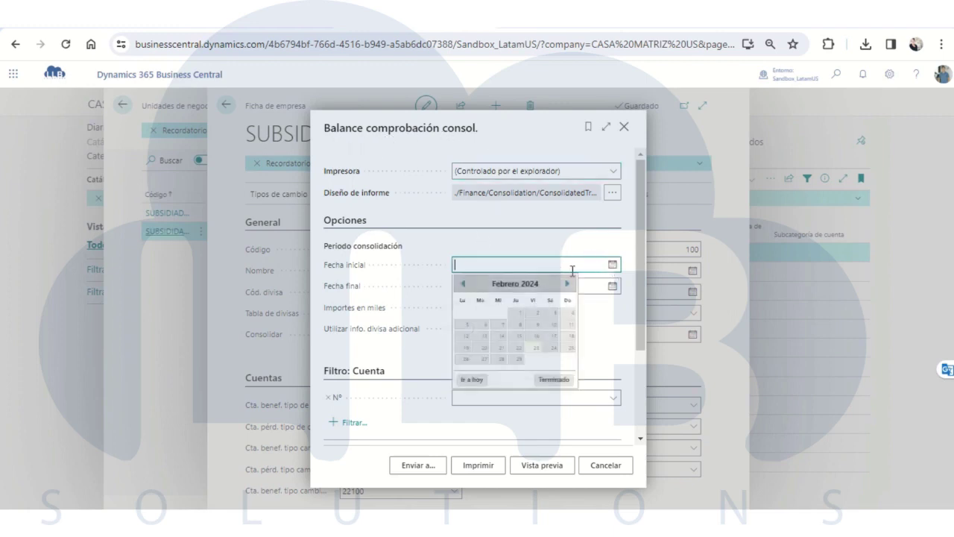
{"action": "left_click", "coordinate": [467, 314]}
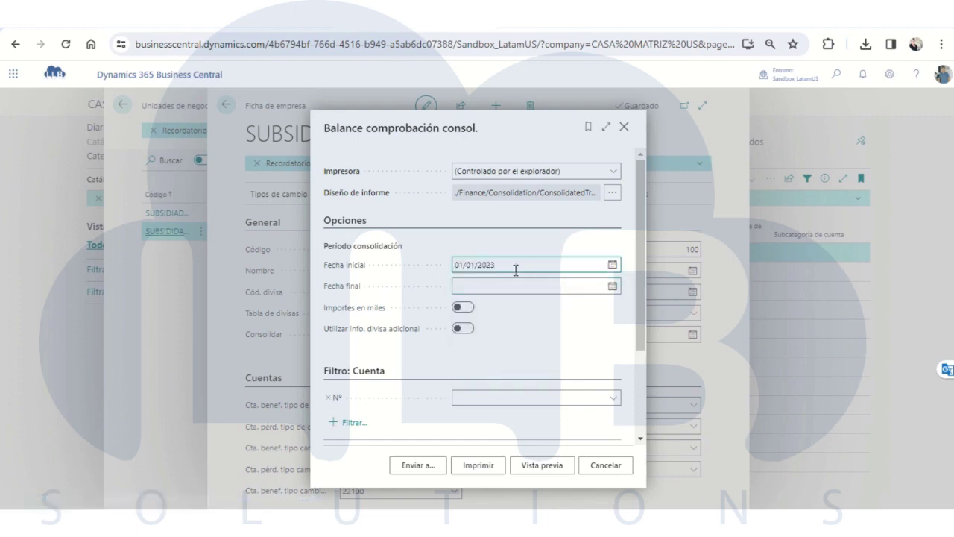
{"action": "left_click", "coordinate": [511, 286]}
{"action": "left_click", "coordinate": [498, 387]}
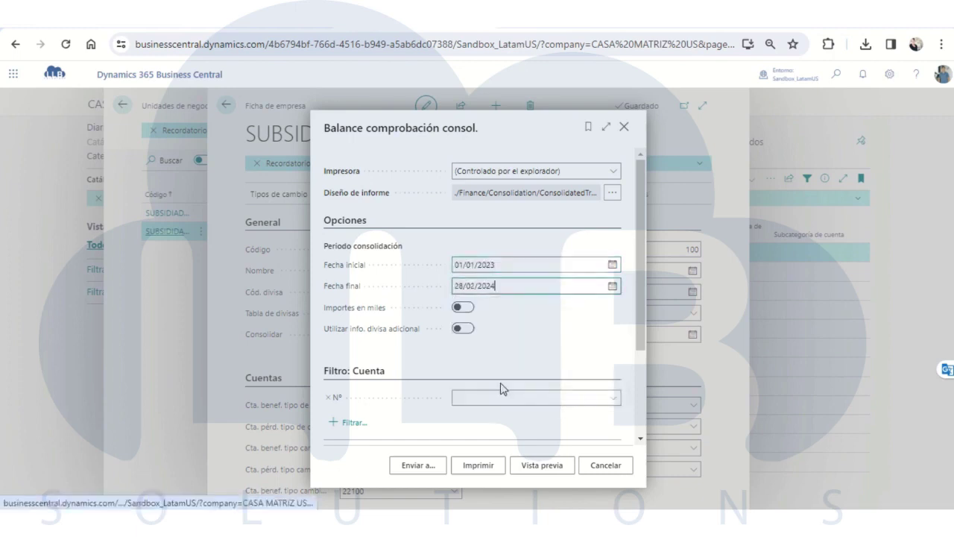
{"action": "left_click", "coordinate": [462, 307]}
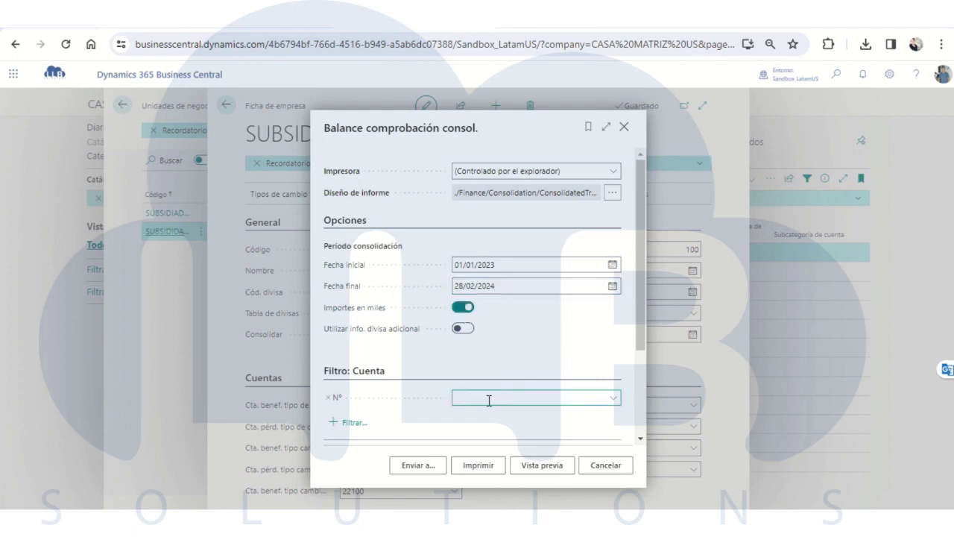
{"action": "left_click", "coordinate": [534, 466]}
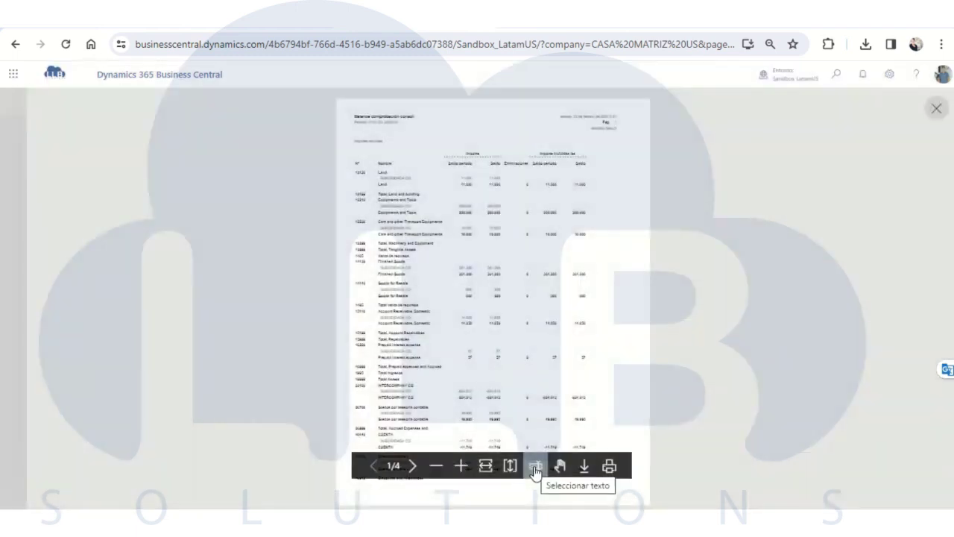
{"action": "left_click", "coordinate": [535, 467]}
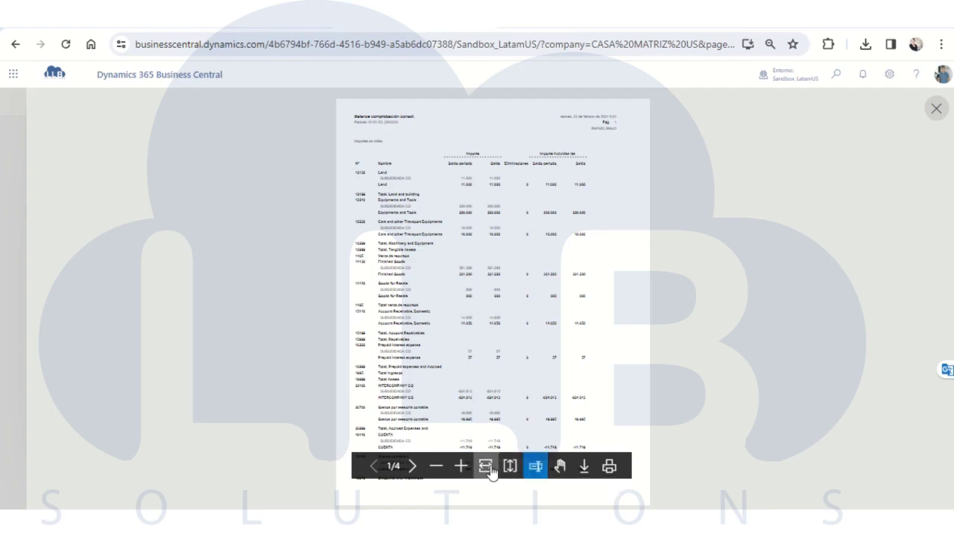
Step: Review pages 1 and 2 of the consolidated trial balance at page width, then close the report and return to the chart of accounts
{"action": "left_click", "coordinate": [486, 466]}
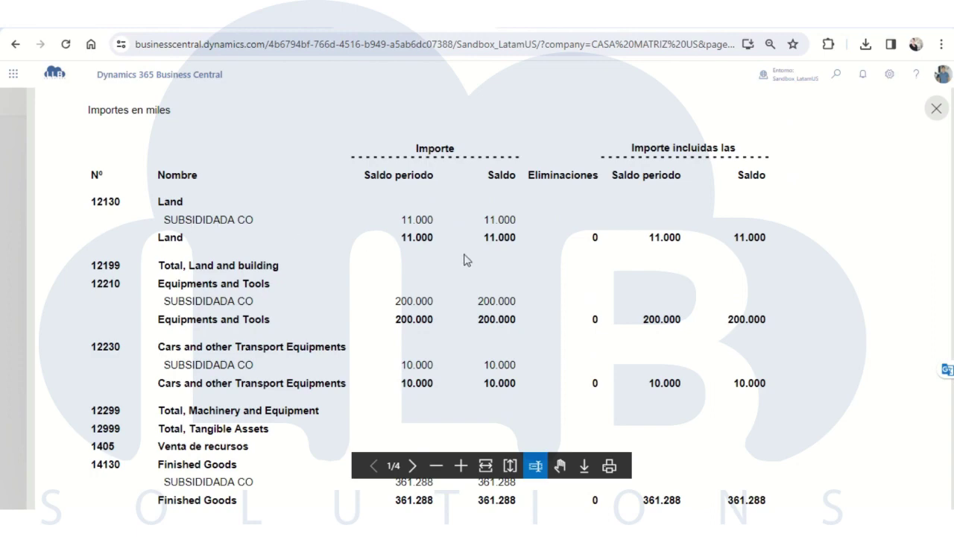
{"action": "scroll", "coordinate": [484, 298], "scroll_direction": "down", "scroll_amount": 10}
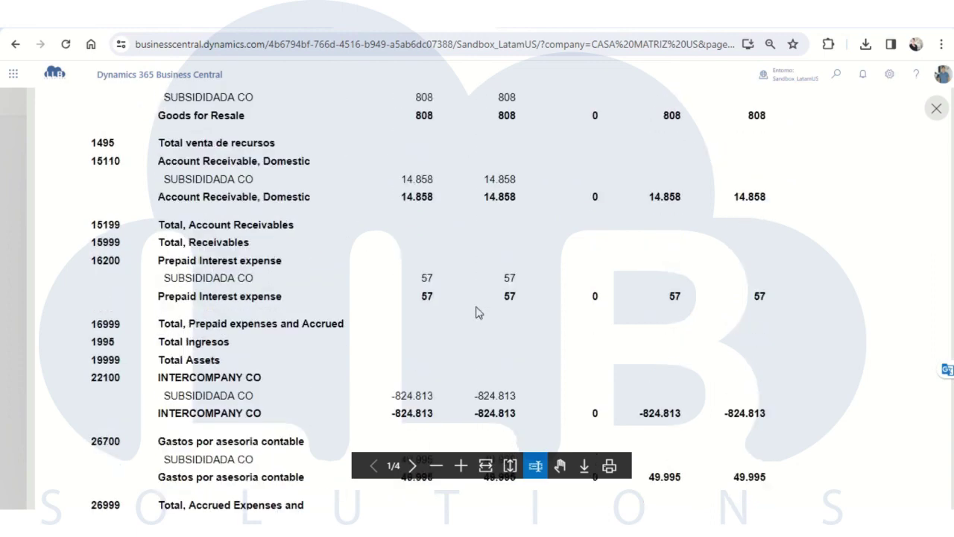
{"action": "scroll", "coordinate": [478, 313], "scroll_direction": "down", "scroll_amount": 10}
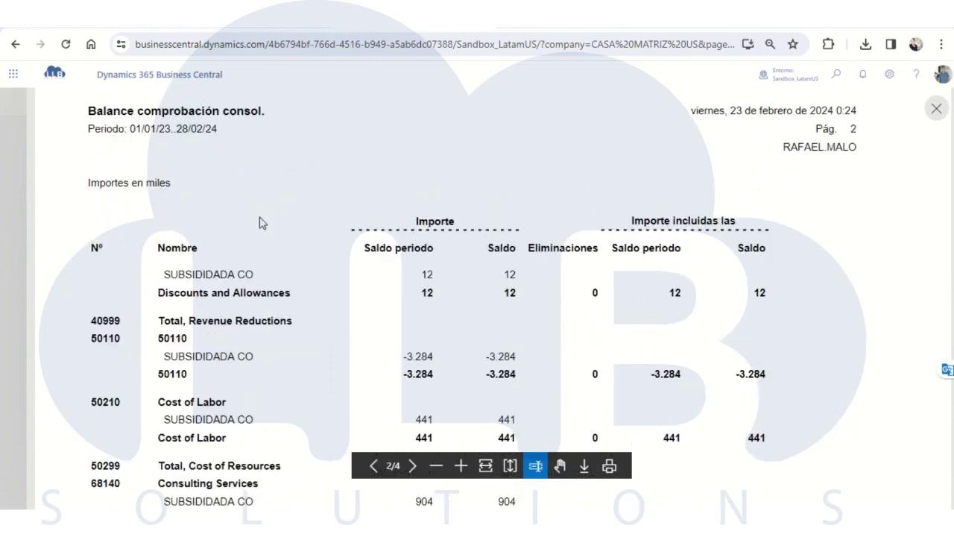
{"action": "scroll", "coordinate": [335, 238], "scroll_direction": "down", "scroll_amount": 2}
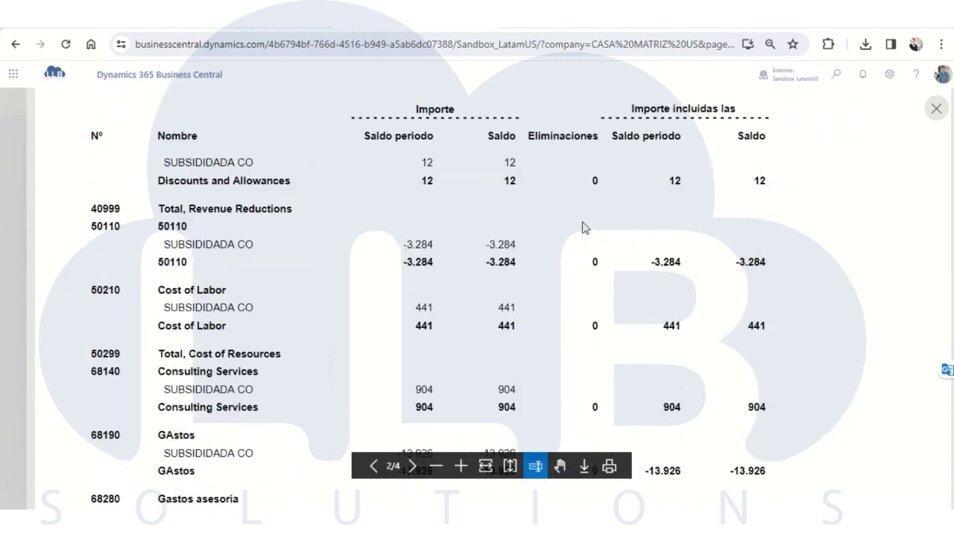
{"action": "key", "text": "Escape"}
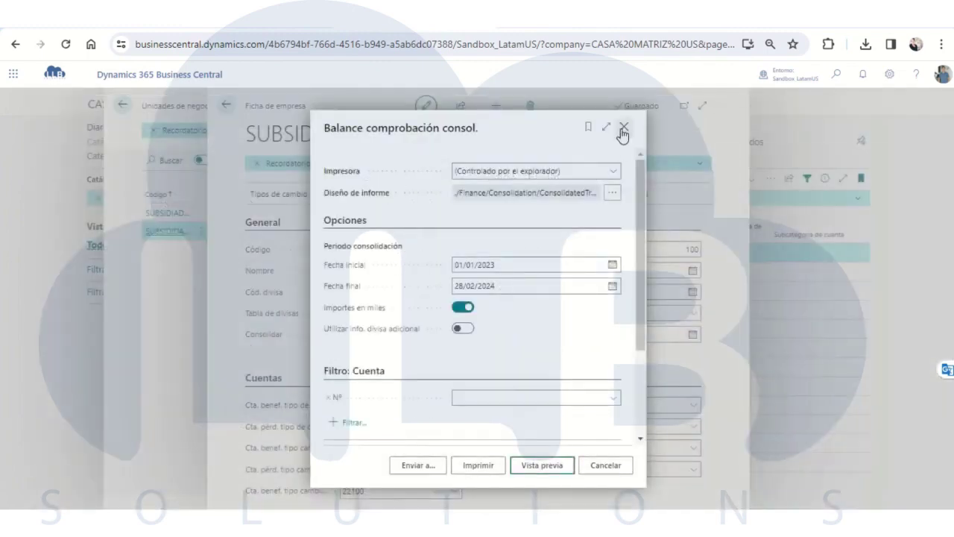
{"action": "left_click", "coordinate": [624, 128]}
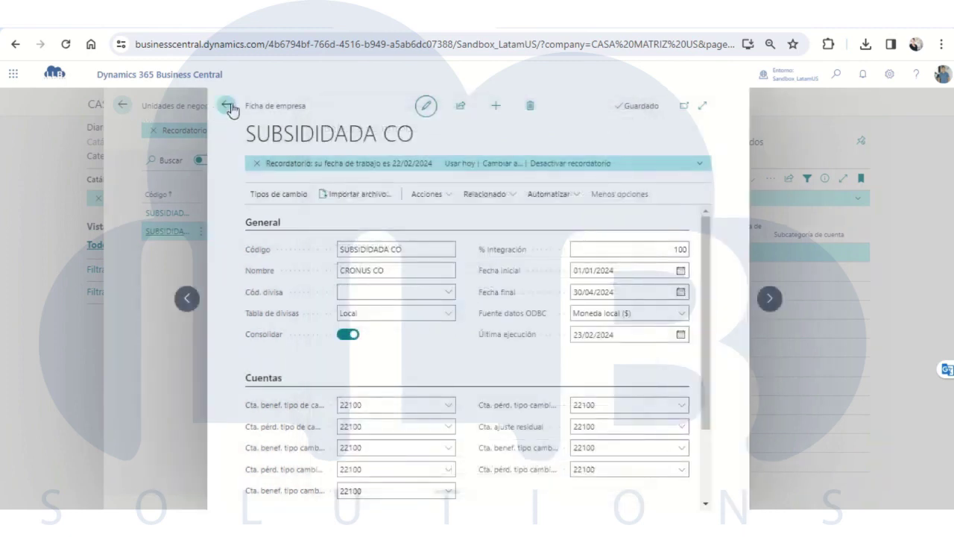
{"action": "left_click", "coordinate": [226, 107]}
{"action": "left_click", "coordinate": [226, 108]}
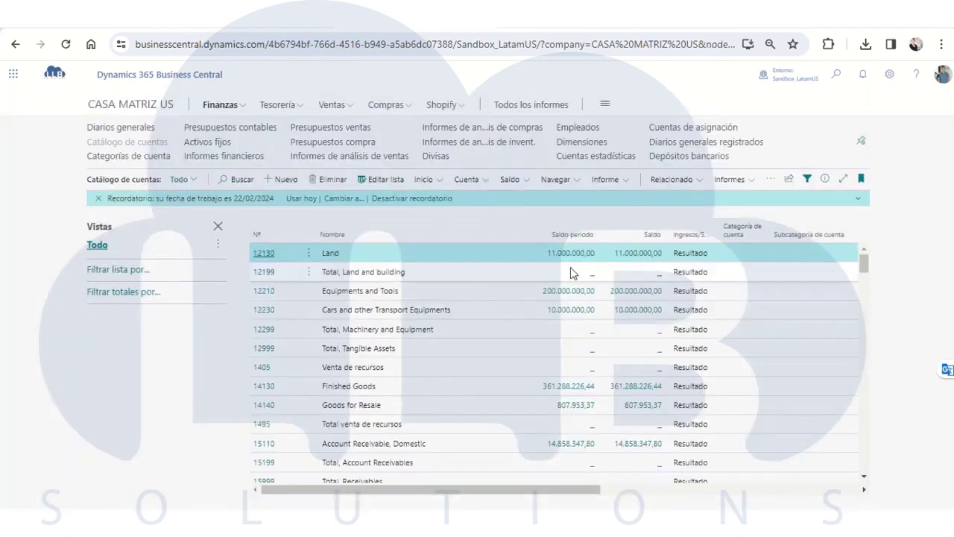
Step: Examine the ledger entries behind account 12130 (Land)'s balance, checking the document number, description and amount, and close them
{"action": "left_click", "coordinate": [264, 253]}
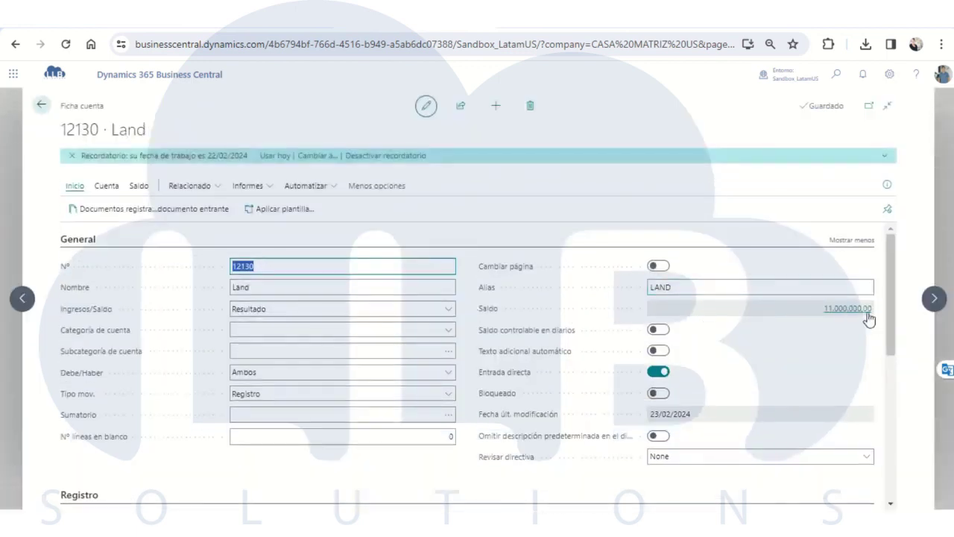
{"action": "left_click", "coordinate": [866, 313]}
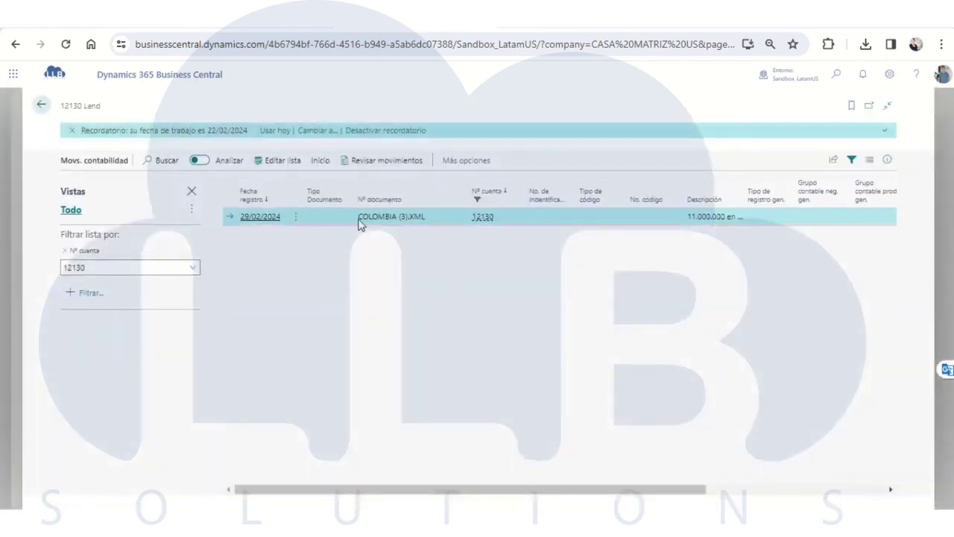
{"action": "left_click_drag", "start_coordinate": [357, 218], "coordinate": [407, 217]}
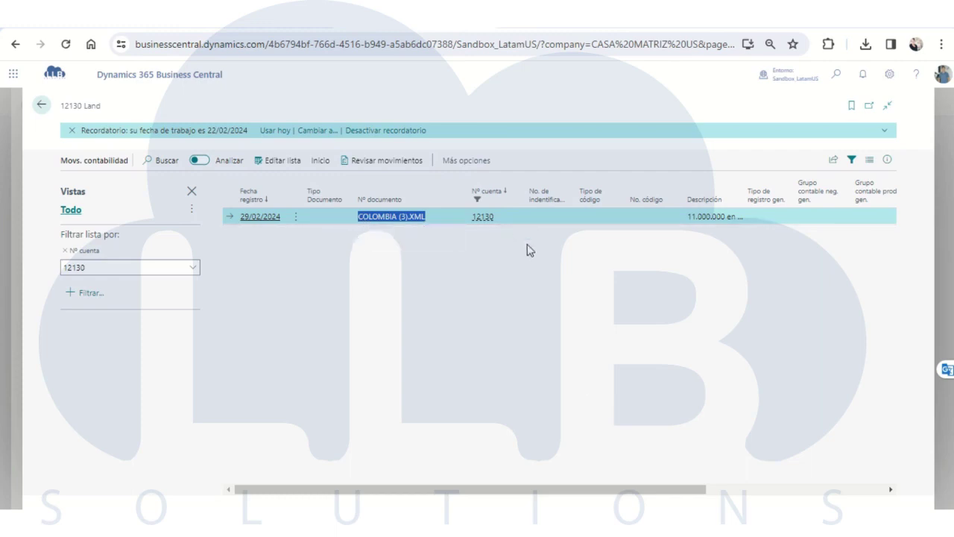
{"action": "left_click_drag", "start_coordinate": [622, 495], "coordinate": [721, 493]}
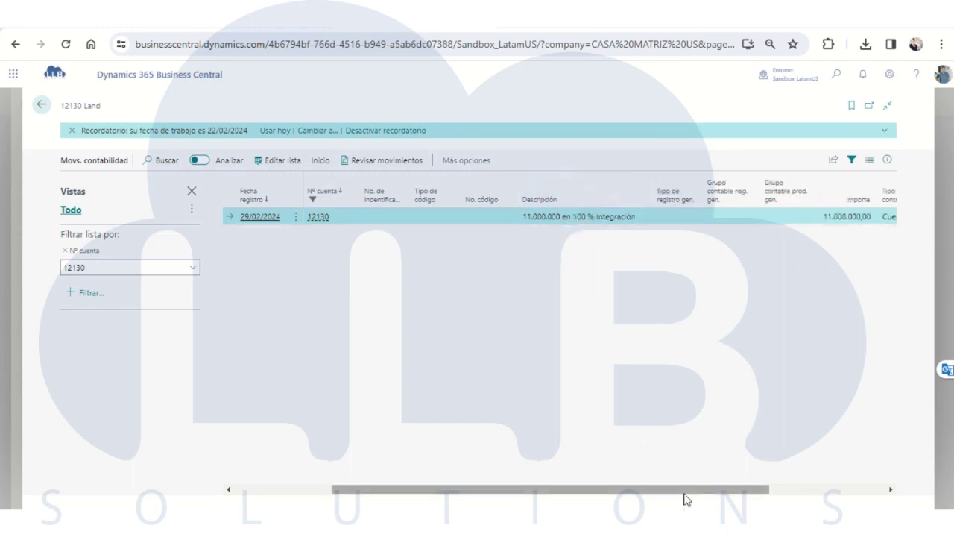
{"action": "left_click_drag", "start_coordinate": [686, 491], "coordinate": [709, 490]}
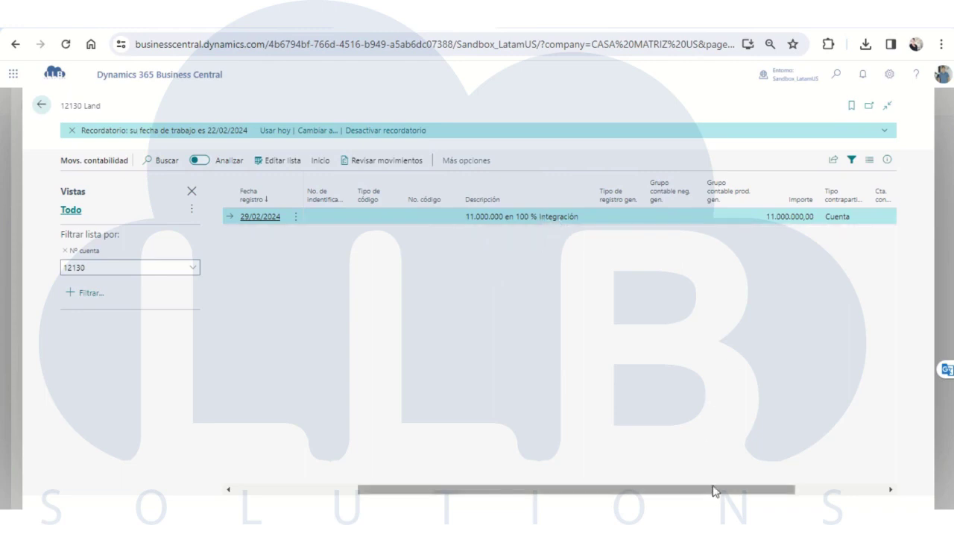
{"action": "left_click_drag", "start_coordinate": [713, 490], "coordinate": [800, 490]}
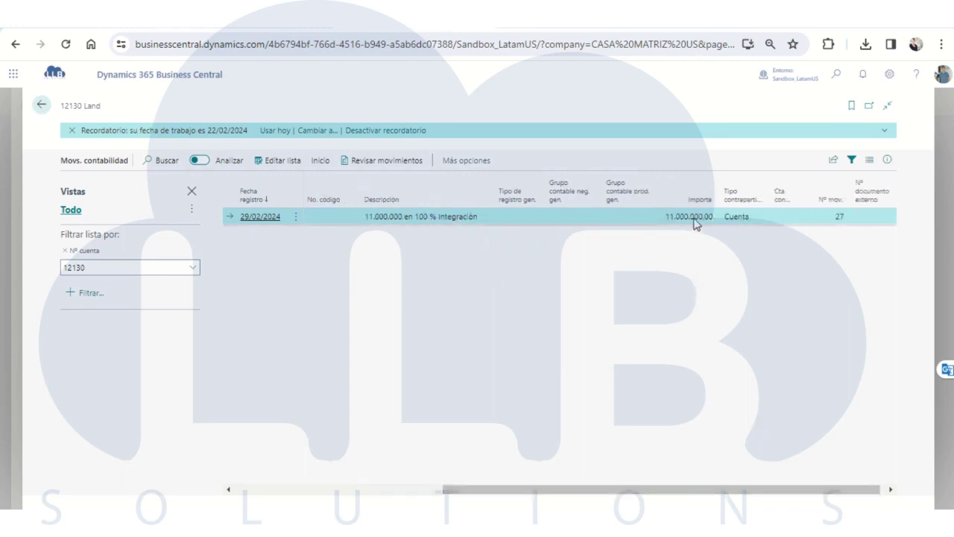
{"action": "left_click", "coordinate": [41, 108]}
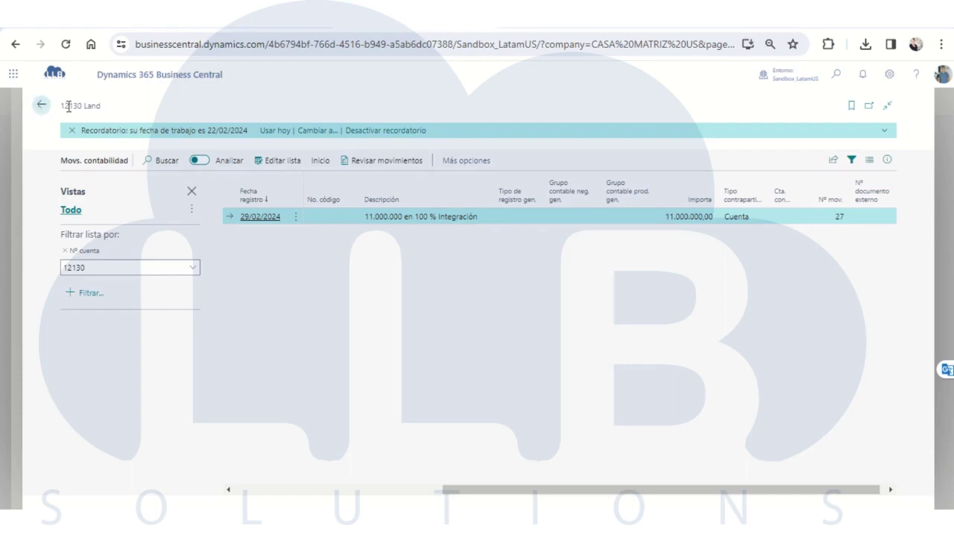
{"action": "left_click", "coordinate": [42, 112]}
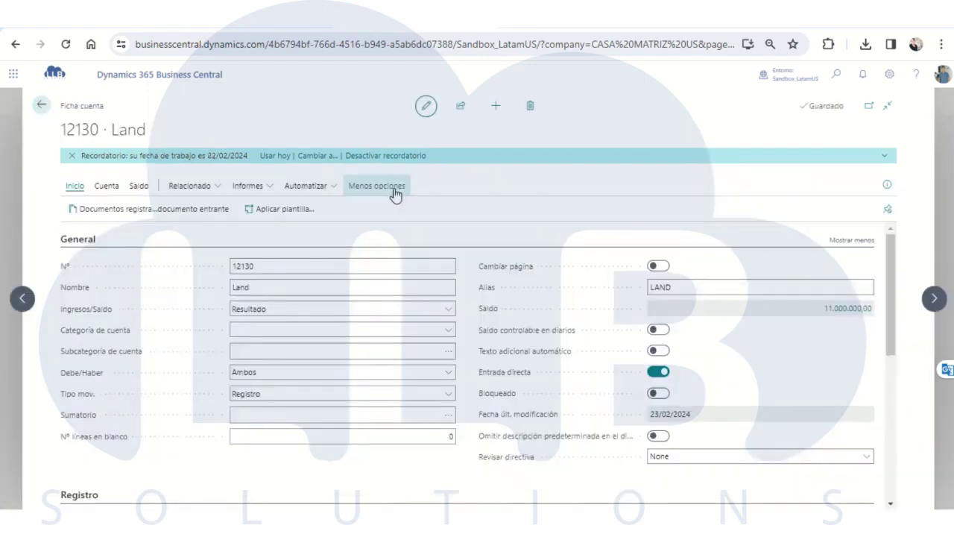
Step: Examine the ledger entries behind account 22100 (INTERCOMPANY CO)'s period balance, including their amounts, and return to the CASA MATRIZ US home page
{"action": "scroll", "coordinate": [490, 281], "scroll_direction": "down", "scroll_amount": 5}
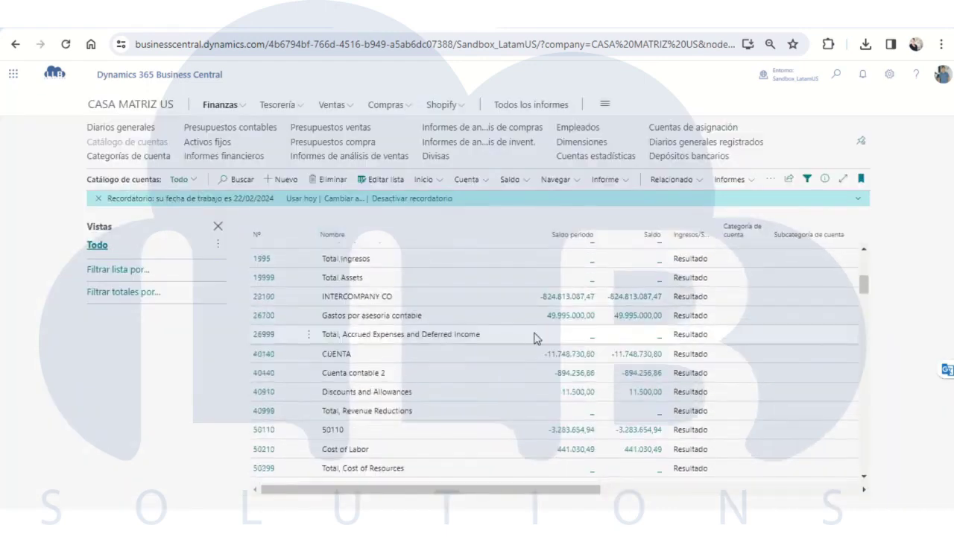
{"action": "left_click", "coordinate": [569, 298]}
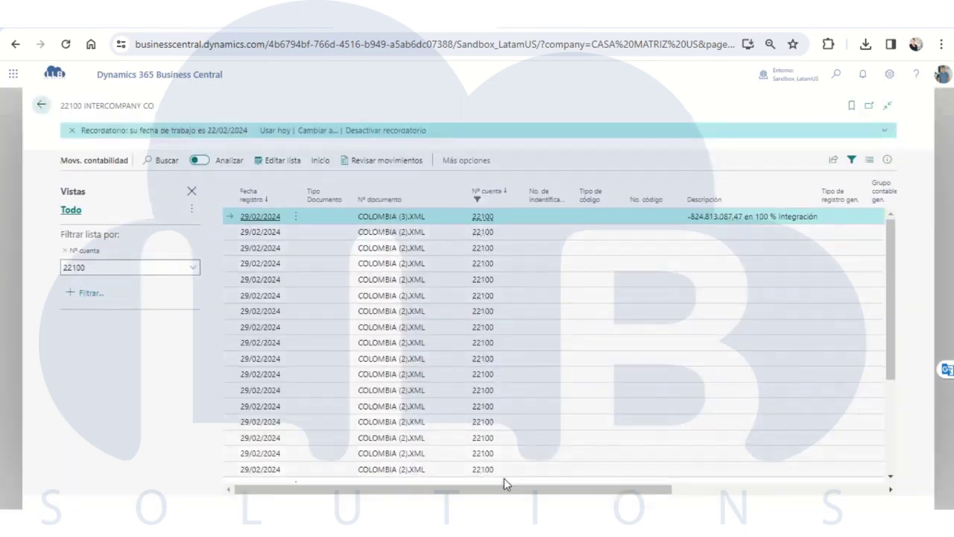
{"action": "scroll", "coordinate": [373, 268], "scroll_direction": "down", "scroll_amount": 5}
{"action": "scroll", "coordinate": [455, 354], "scroll_direction": "up", "scroll_amount": 5}
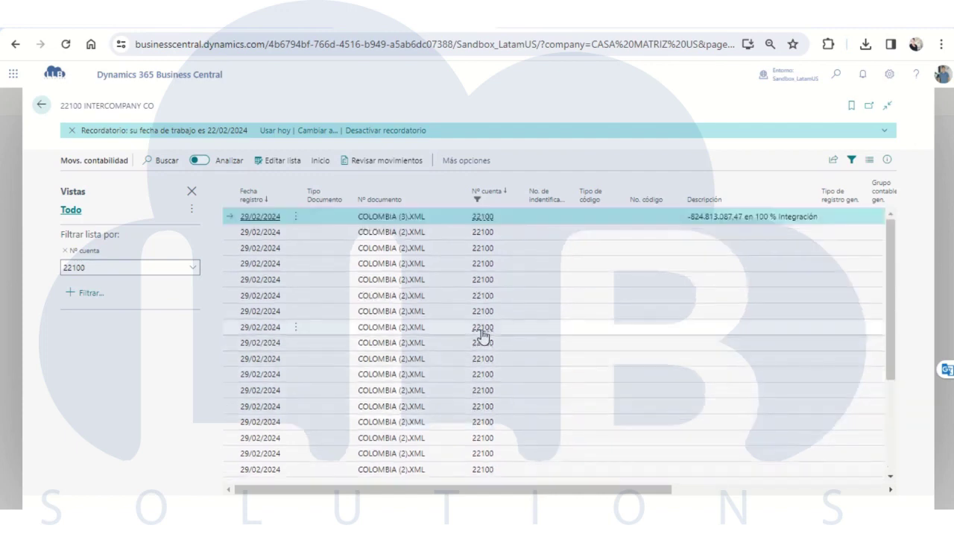
{"action": "scroll", "coordinate": [469, 328], "scroll_direction": "down", "scroll_amount": 1}
{"action": "scroll", "coordinate": [373, 284], "scroll_direction": "up", "scroll_amount": 1}
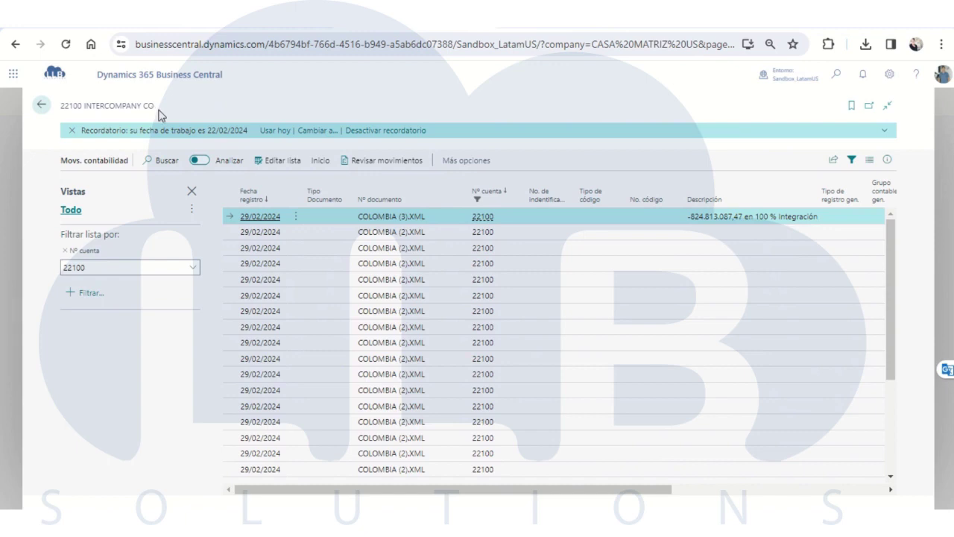
{"action": "left_click", "coordinate": [731, 488]}
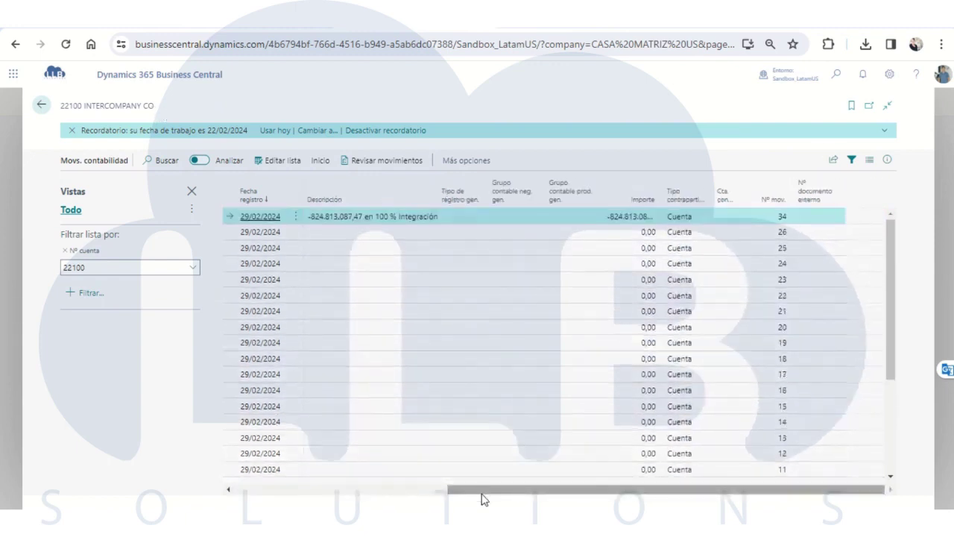
{"action": "left_click_drag", "start_coordinate": [484, 492], "coordinate": [100, 433]}
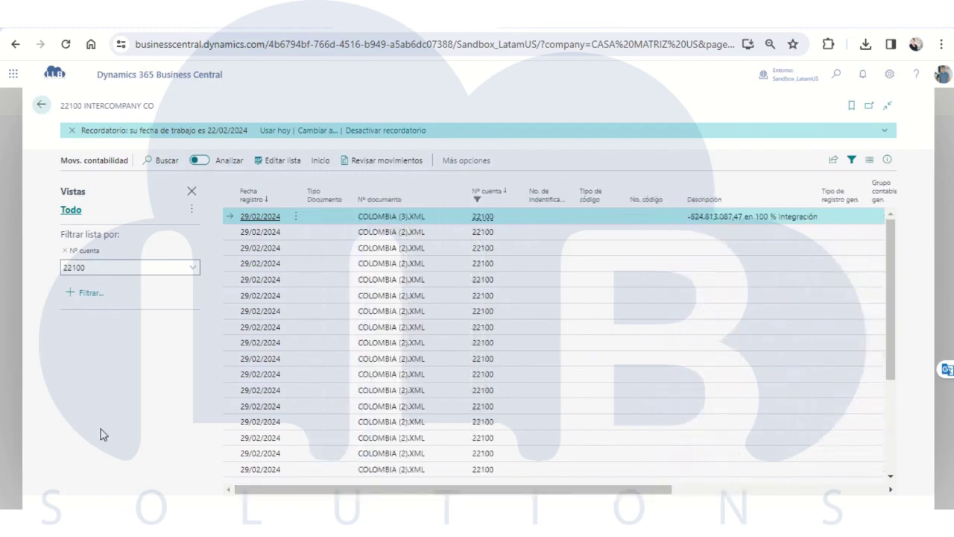
{"action": "left_click", "coordinate": [41, 109]}
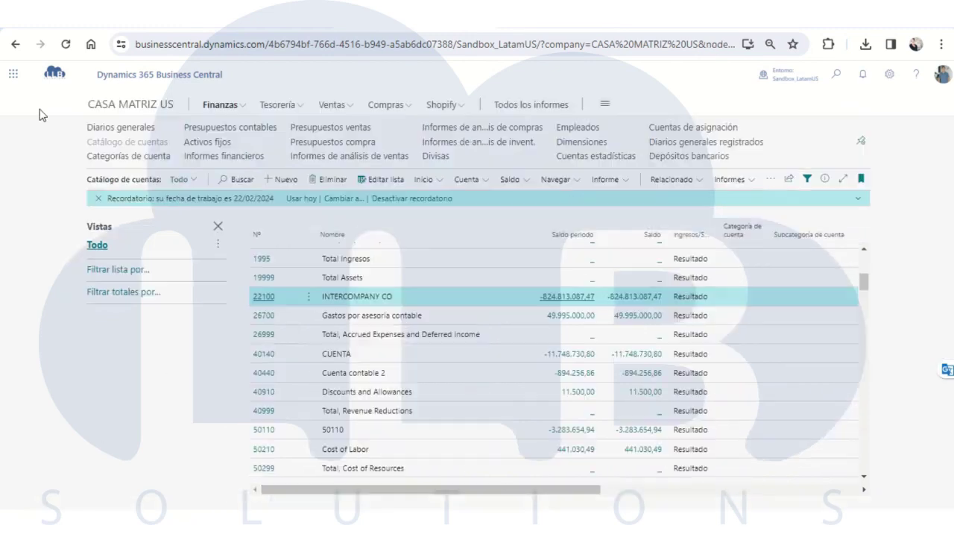
{"action": "left_click", "coordinate": [106, 107]}
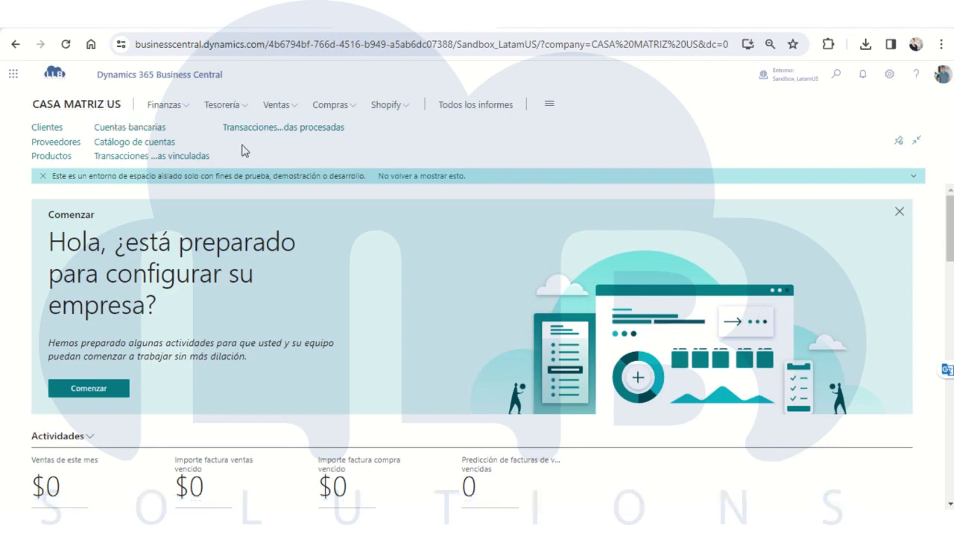
Step: Show the LLB Solutions YouTube channel's subscription options and the training options (Entrenamientos) on the llbsolutions.com website
{"action": "left_click", "coordinate": [535, 25]}
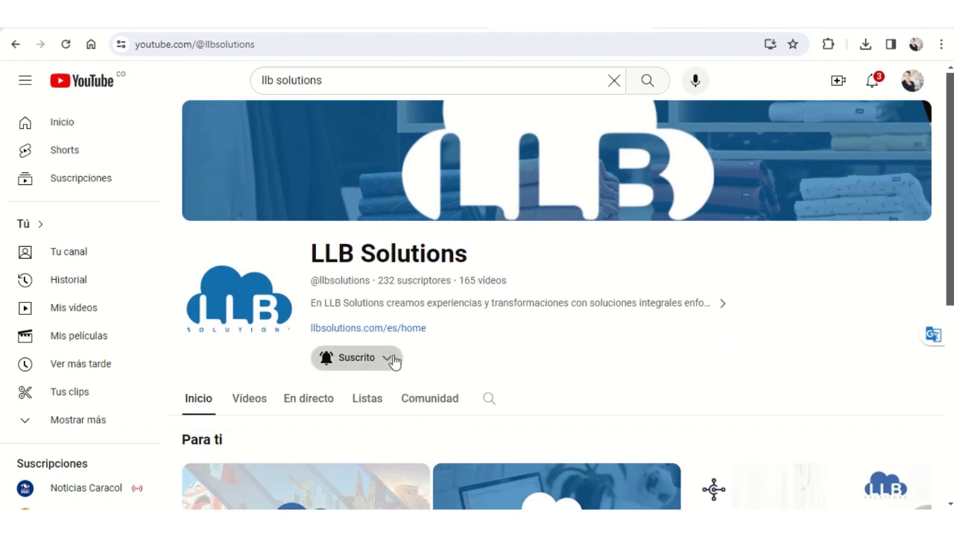
{"action": "left_click", "coordinate": [392, 359]}
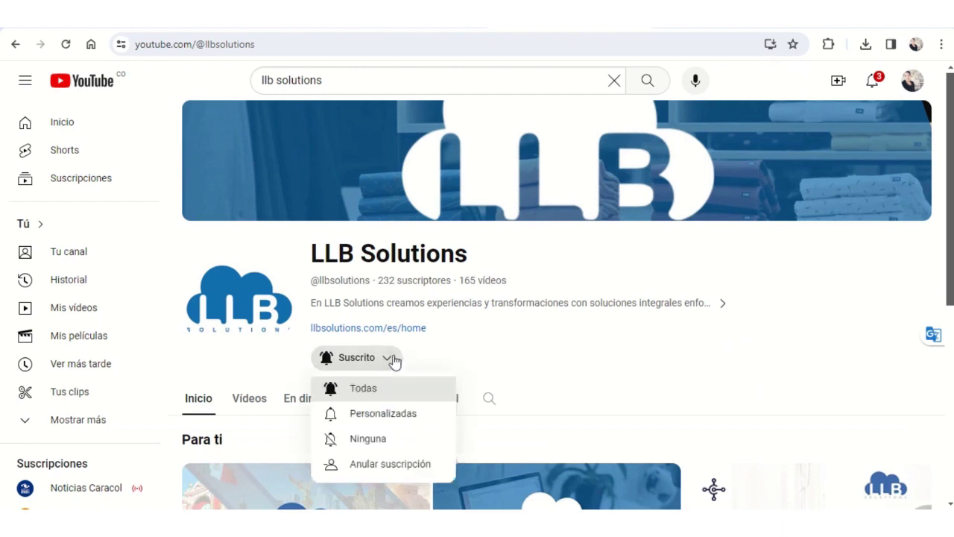
{"action": "left_click", "coordinate": [678, 30]}
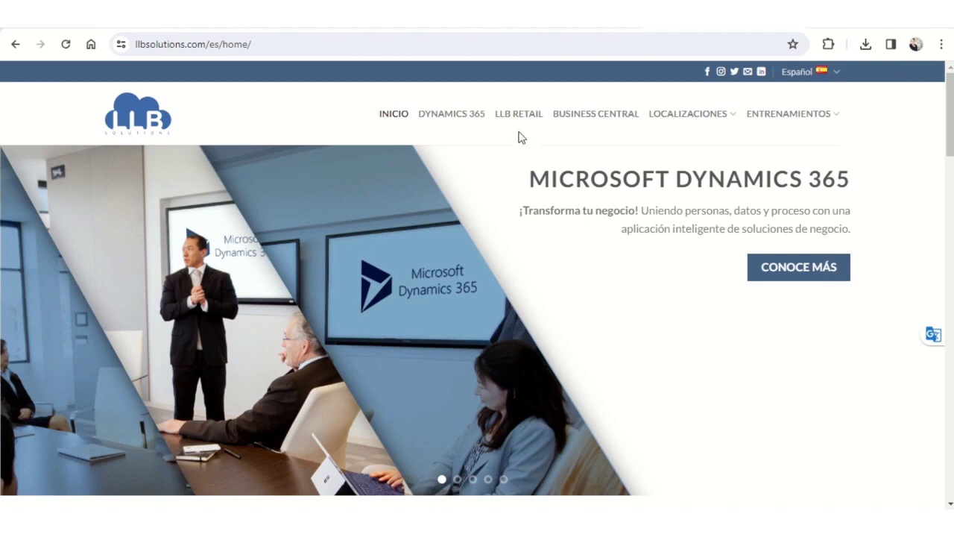
{"action": "mouse_move", "coordinate": [667, 119]}
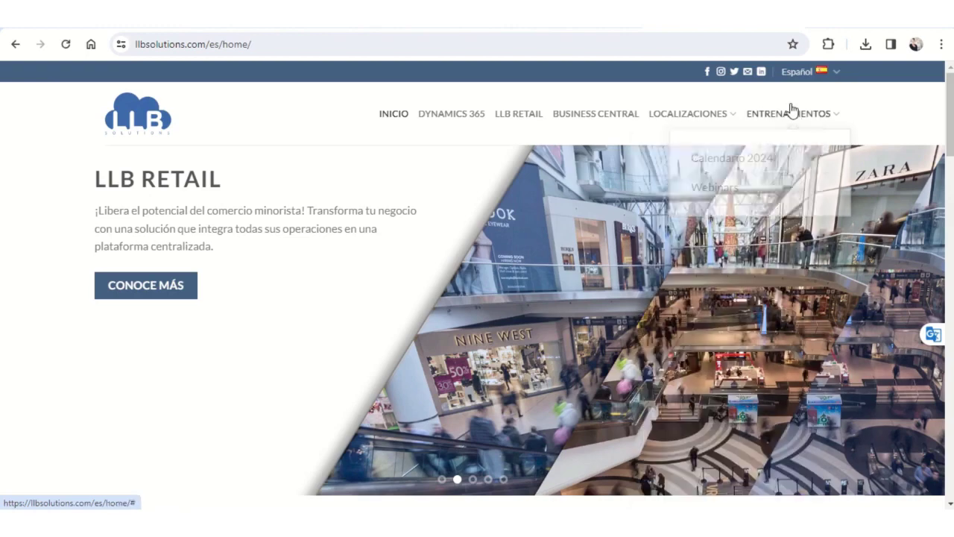
{"action": "mouse_move", "coordinate": [797, 126]}
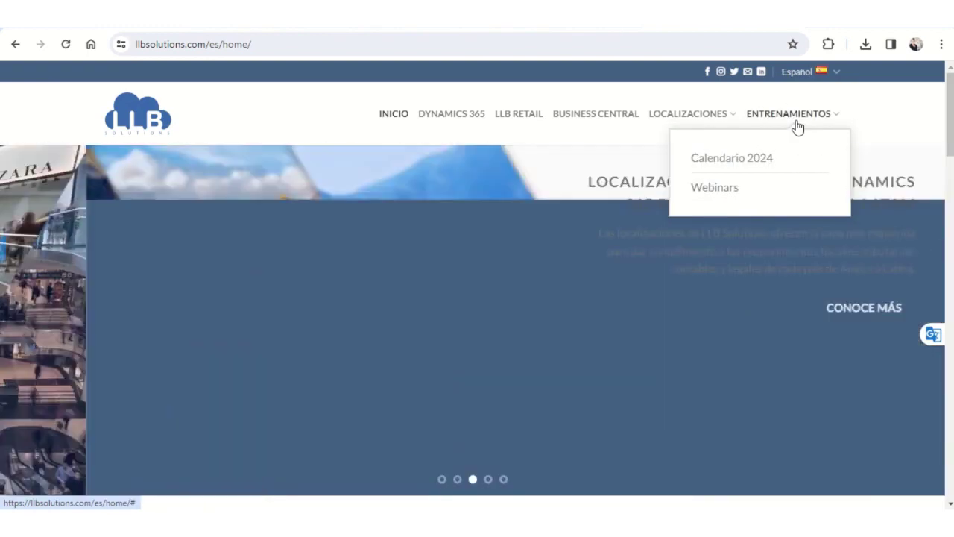